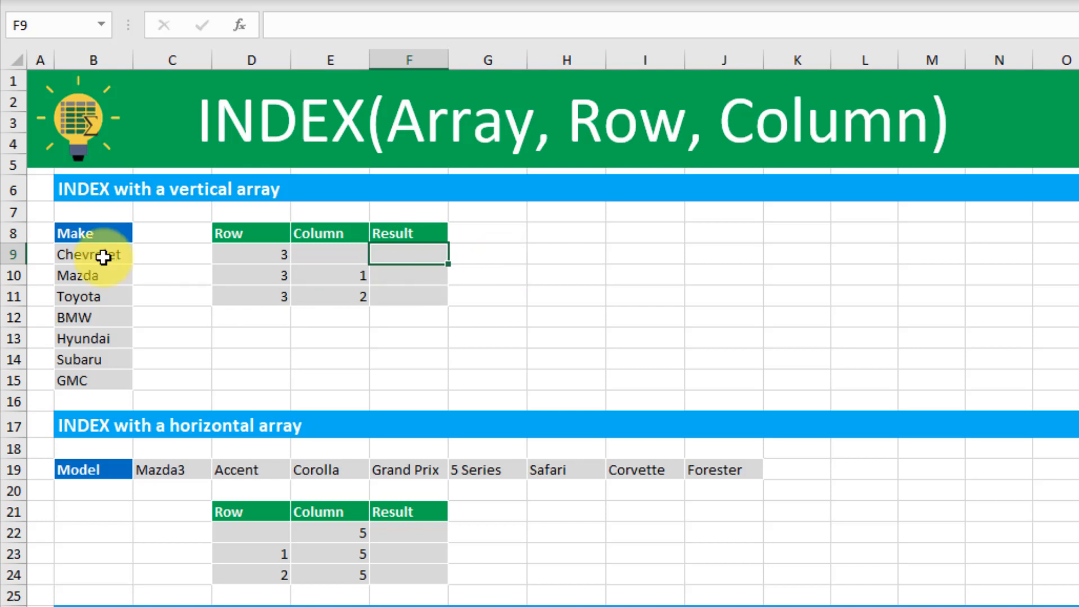
Enter =INDEX($B$9:$B$15,D9) in cell F9 to return the make at the row number given in D9.
{"action": "left_click_drag", "start_coordinate": [104, 257], "coordinate": [115, 379]}
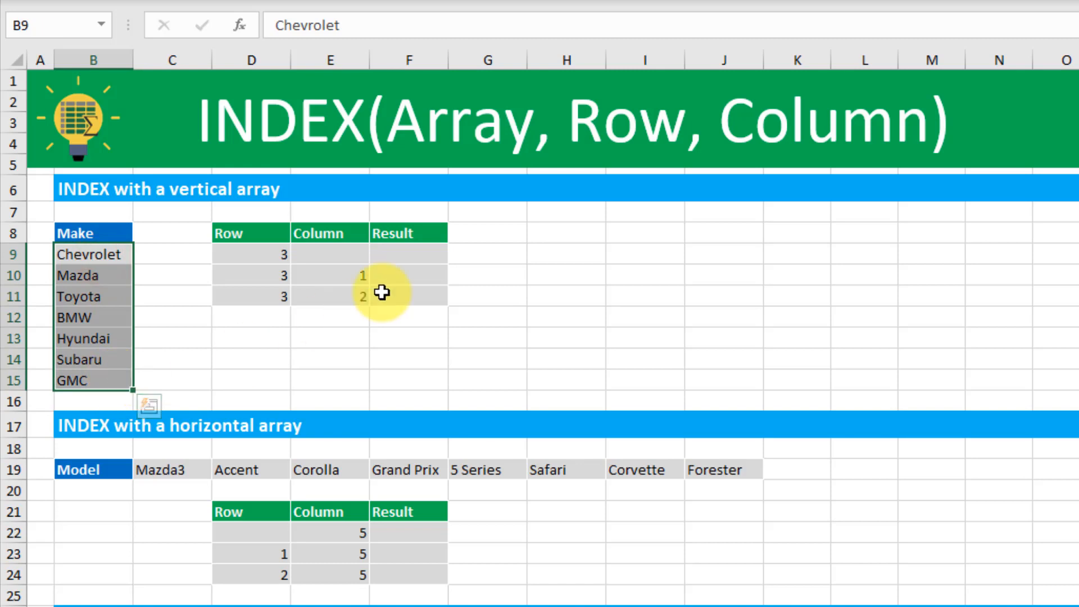
{"action": "left_click", "coordinate": [410, 256]}
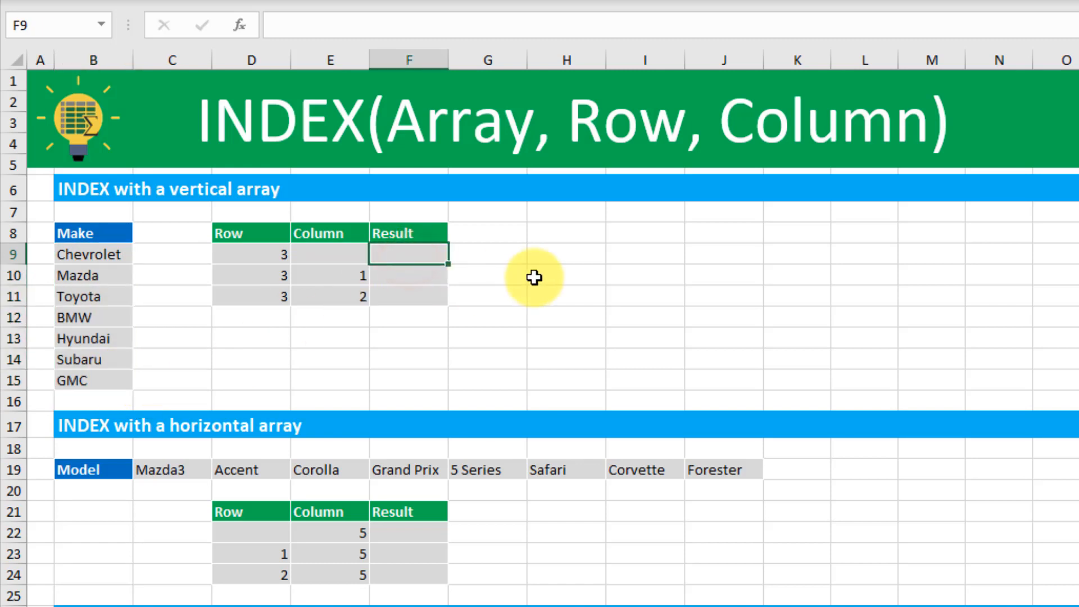
{"action": "type", "text": "=id"}
{"action": "key", "text": "BackSpace"}
{"action": "type", "text": "nde"}
{"action": "key", "text": "Tab"}
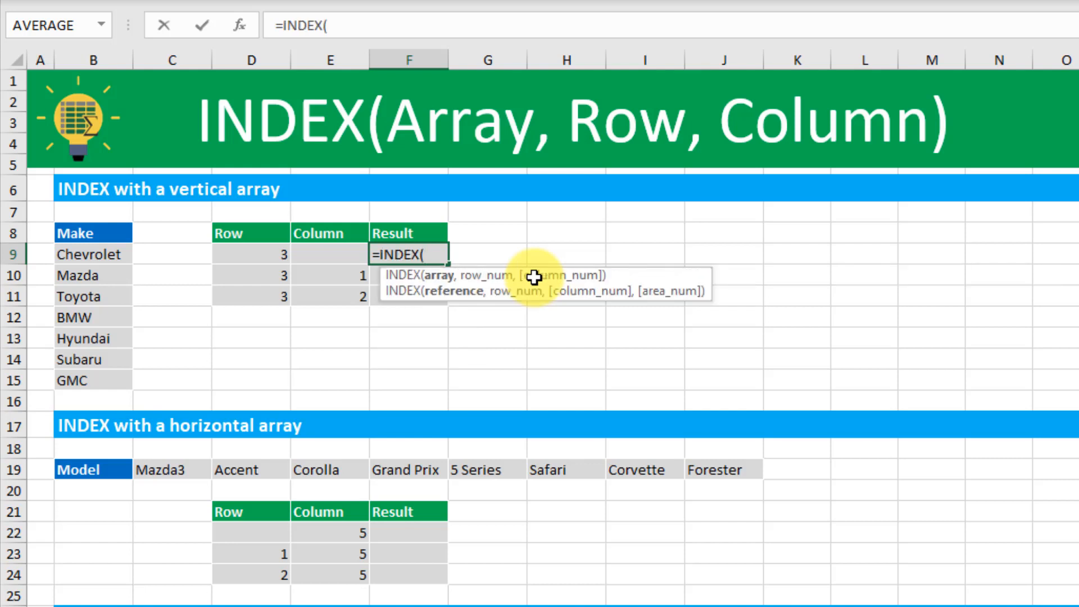
{"action": "left_click_drag", "start_coordinate": [100, 255], "coordinate": [98, 372]}
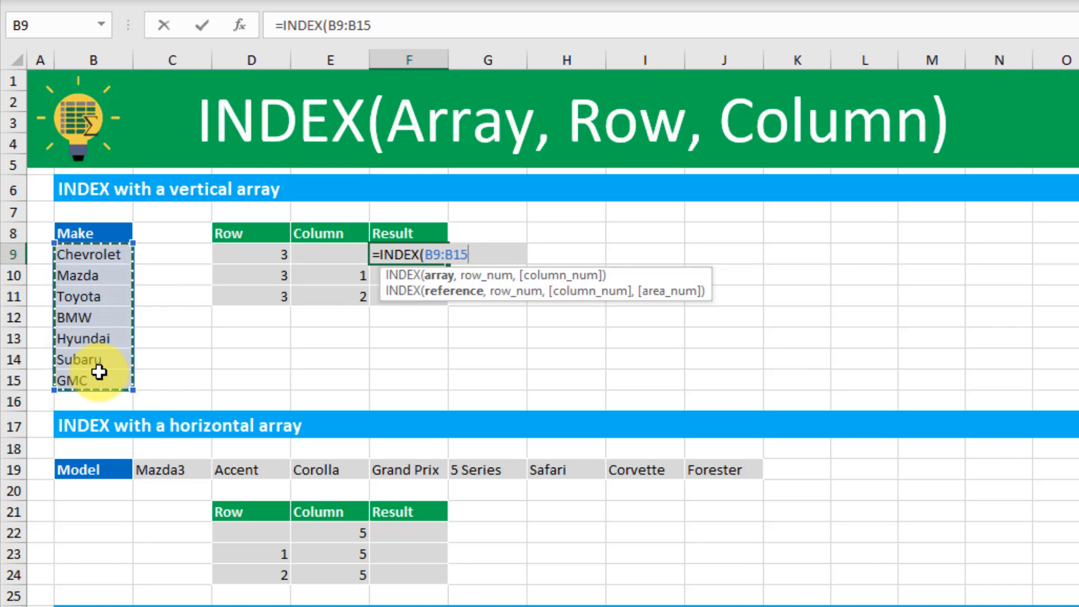
{"action": "key", "text": "F4"}
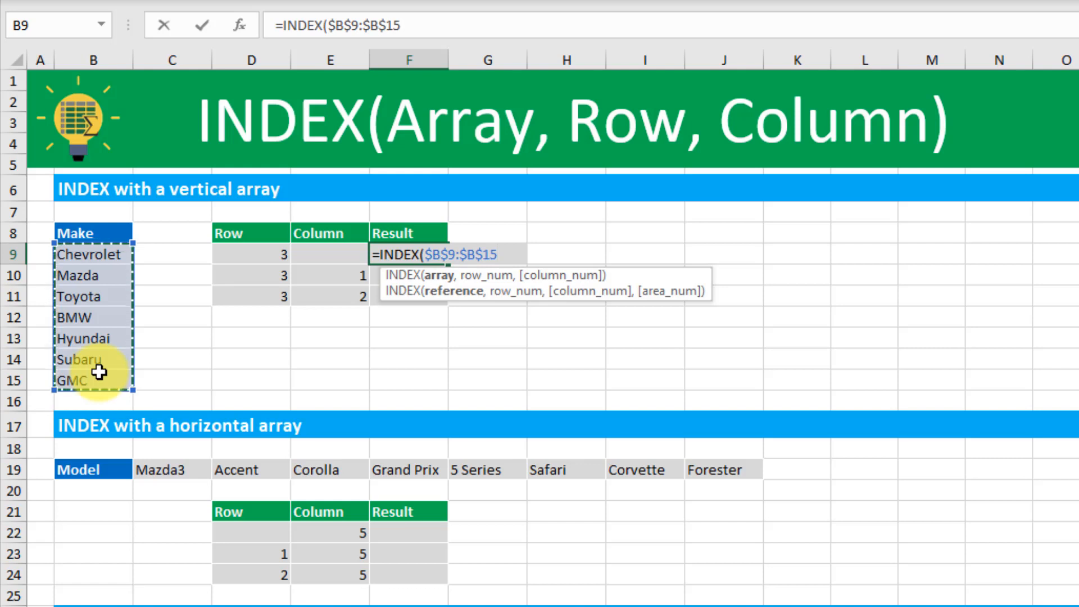
{"action": "type", "text": ","}
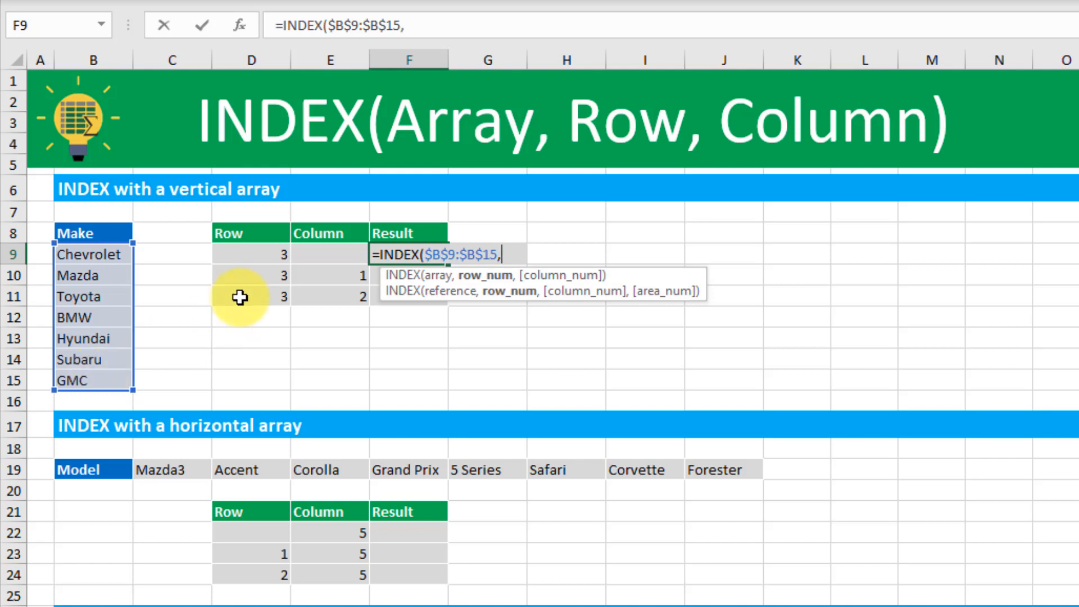
{"action": "left_click", "coordinate": [254, 253]}
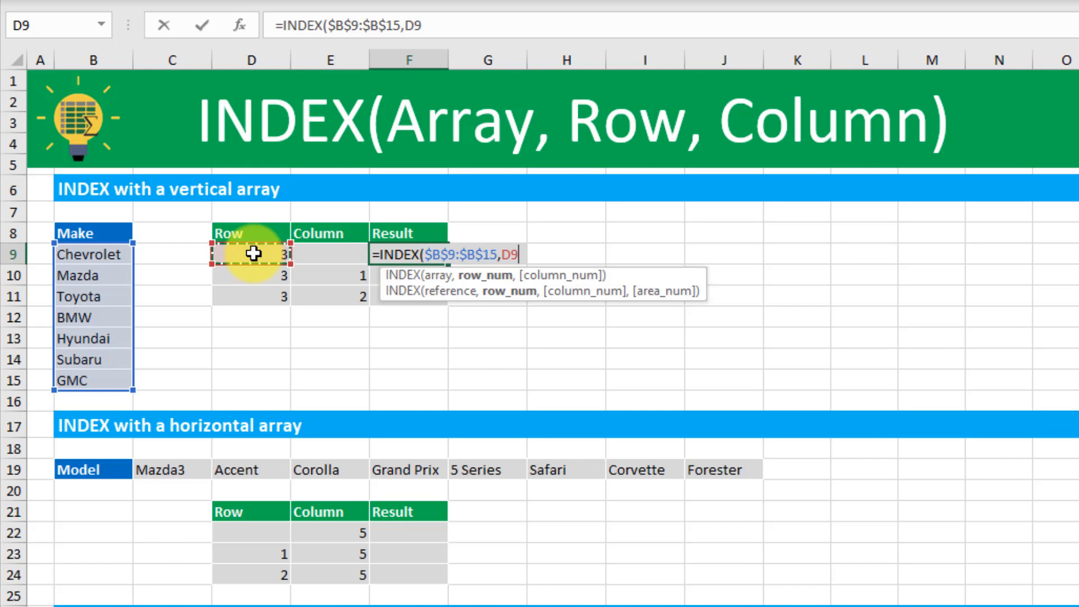
{"action": "type", "text": ")"}
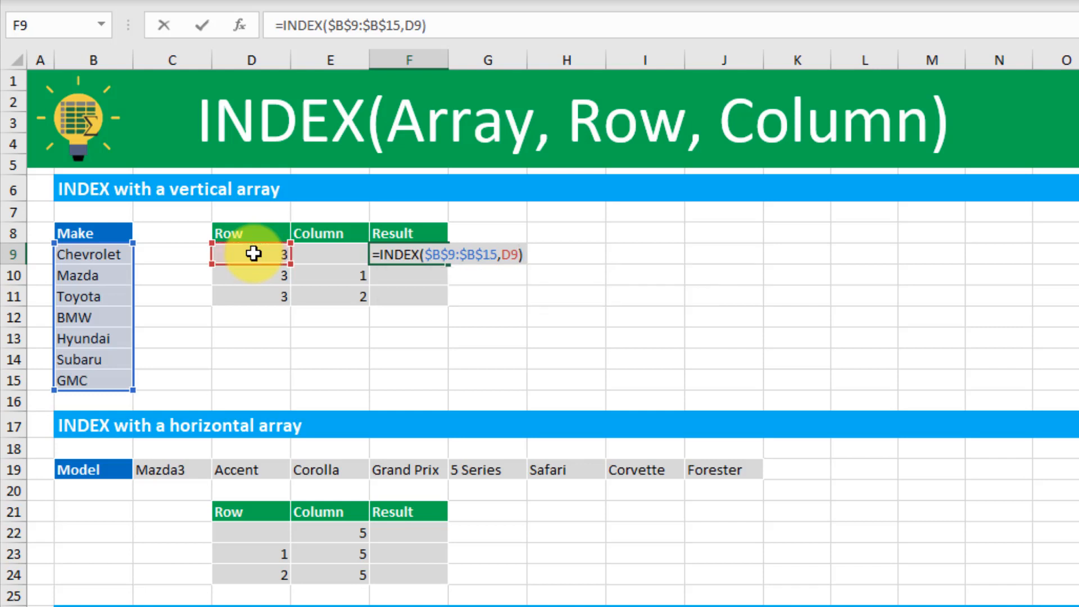
{"action": "key", "text": "Return"}
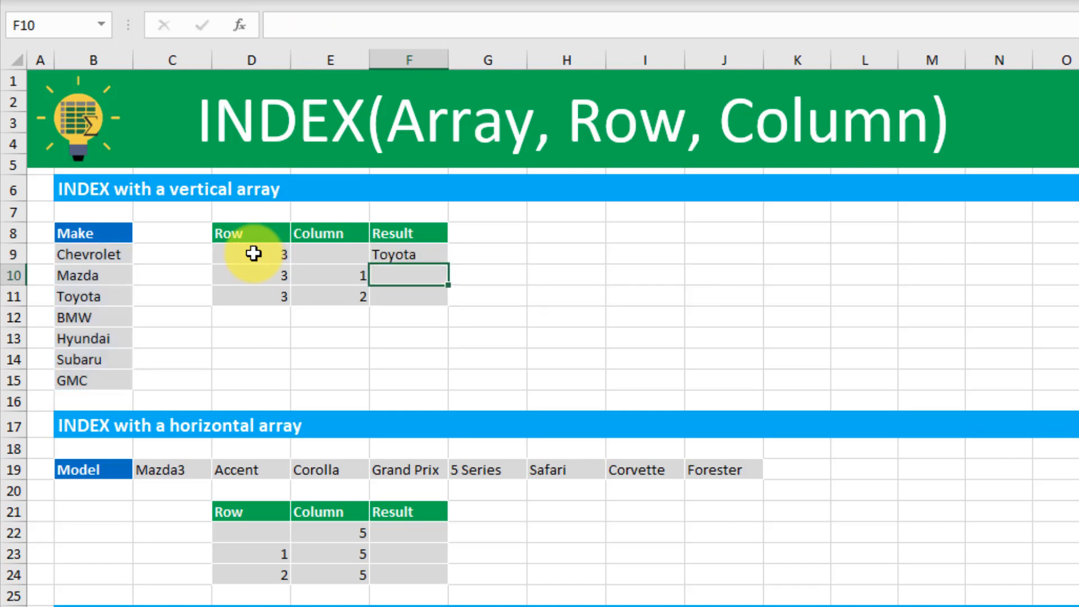
Check the F9 result against the first three makes and copy its formula down to F10.
{"action": "left_click", "coordinate": [421, 254]}
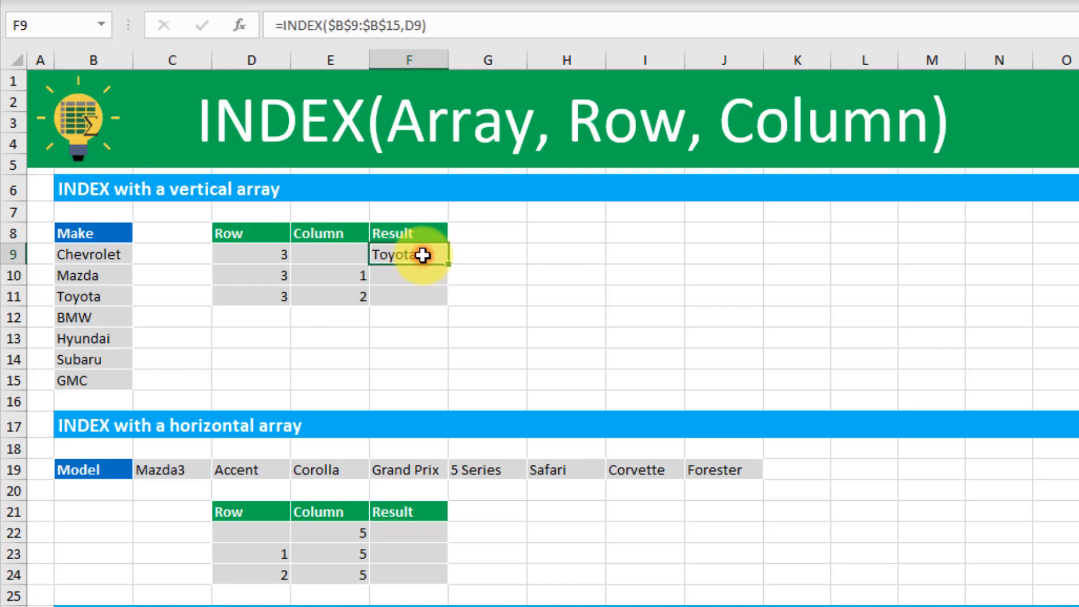
{"action": "left_click", "coordinate": [116, 264]}
{"action": "left_click_drag", "start_coordinate": [116, 264], "coordinate": [114, 300]}
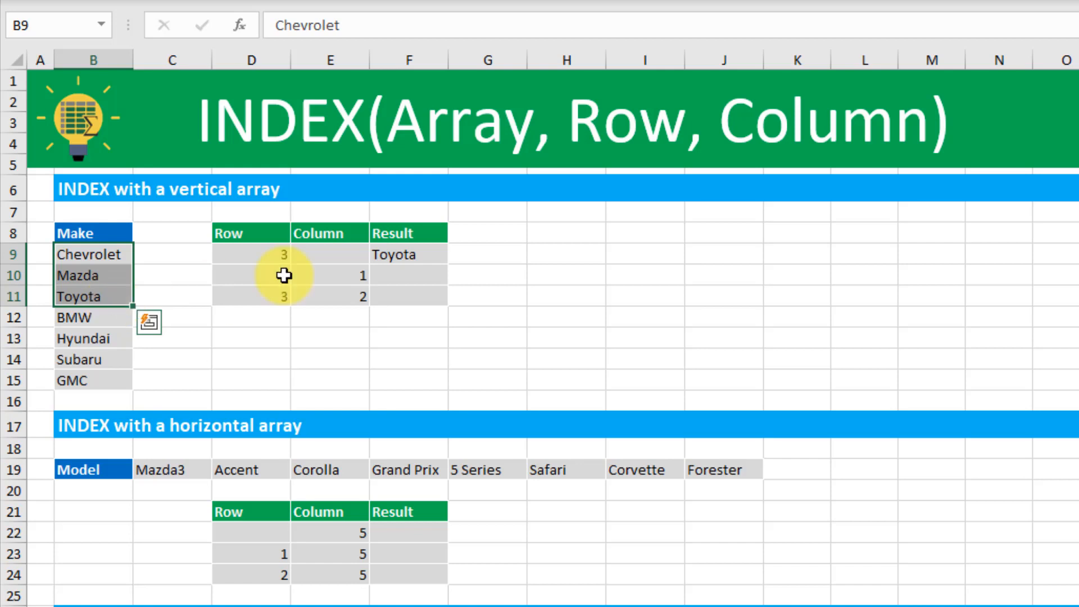
{"action": "left_click", "coordinate": [421, 256]}
{"action": "left_click_drag", "start_coordinate": [447, 264], "coordinate": [426, 277]}
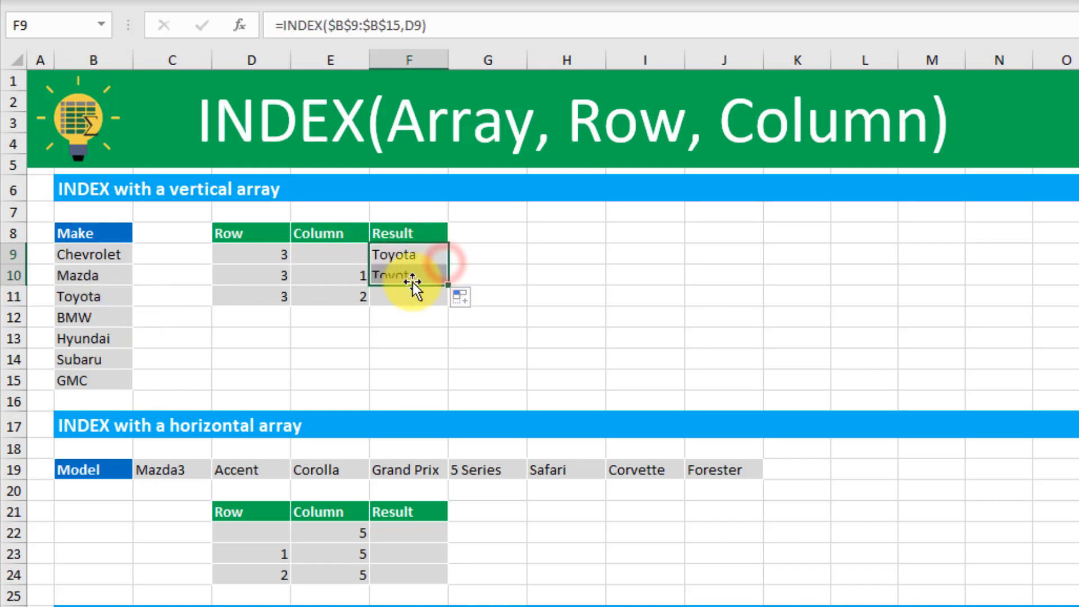
Add E10 as the column number of the formula in F10, making it =INDEX($B$9:$B$15,D10,E10).
{"action": "left_click", "coordinate": [413, 278]}
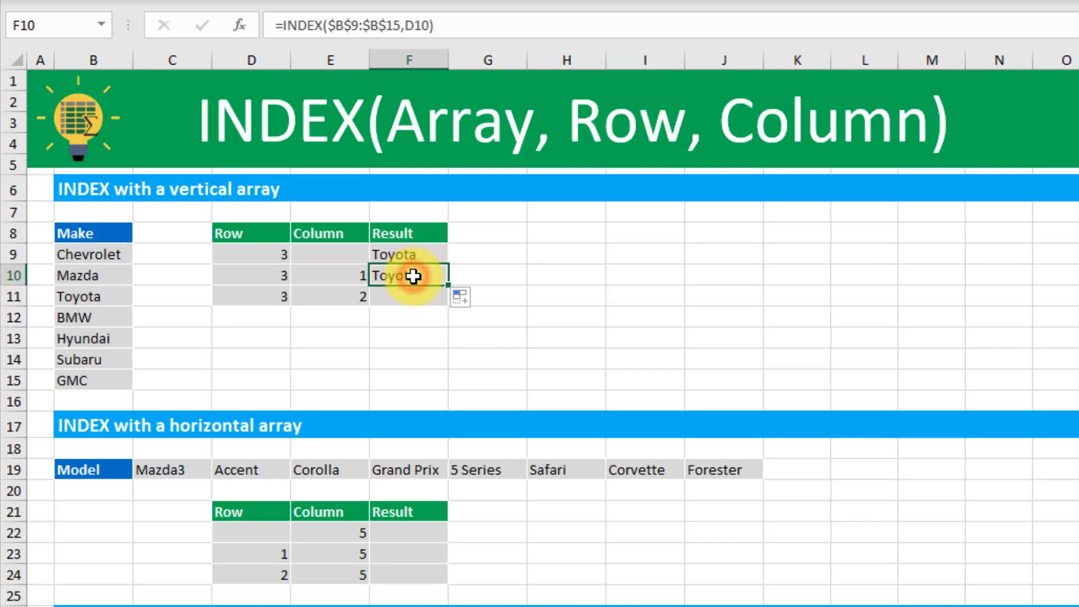
{"action": "double_click", "coordinate": [414, 276]}
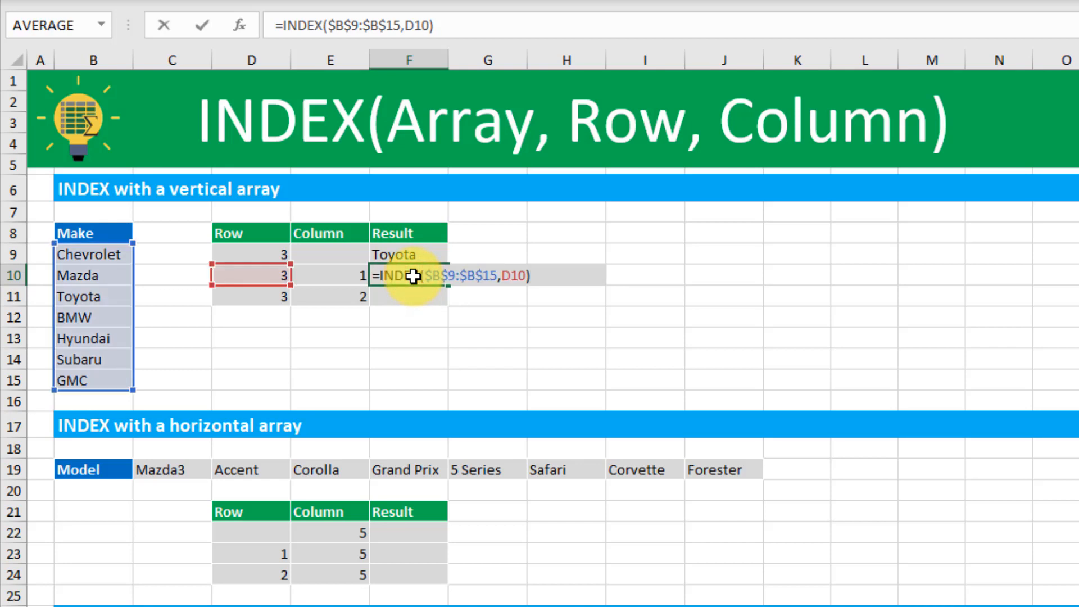
{"action": "key", "text": "BackSpace"}
{"action": "type", "text": ","}
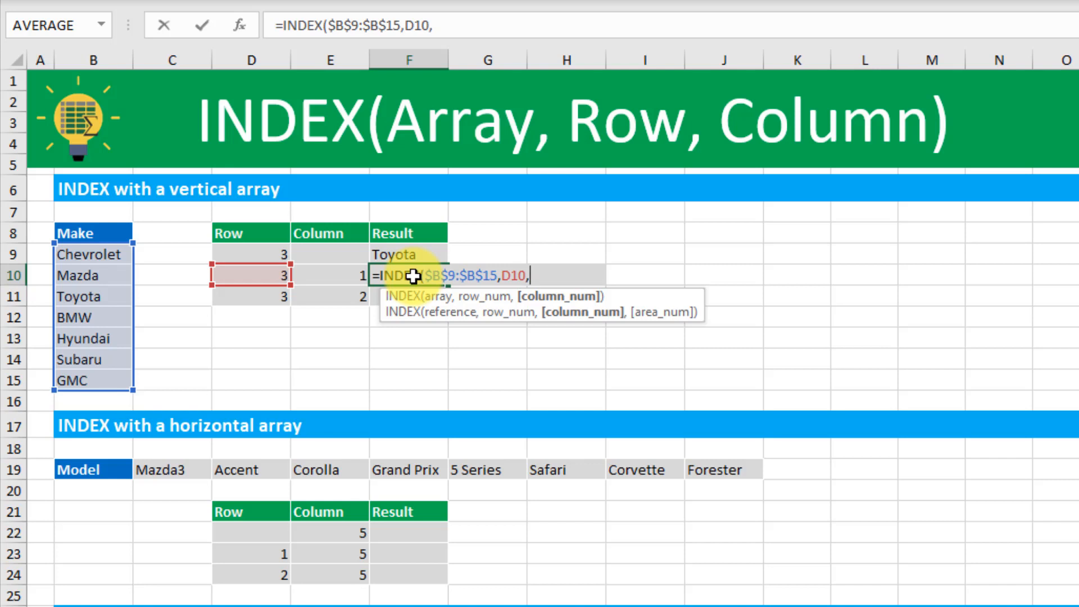
{"action": "left_click", "coordinate": [337, 275]}
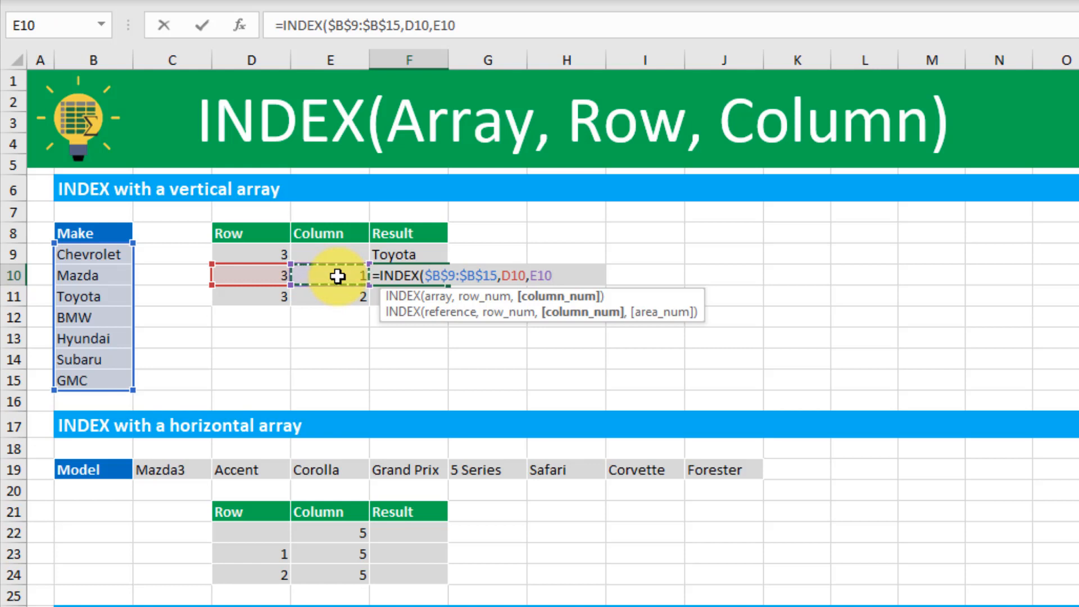
{"action": "key", "text": "Return"}
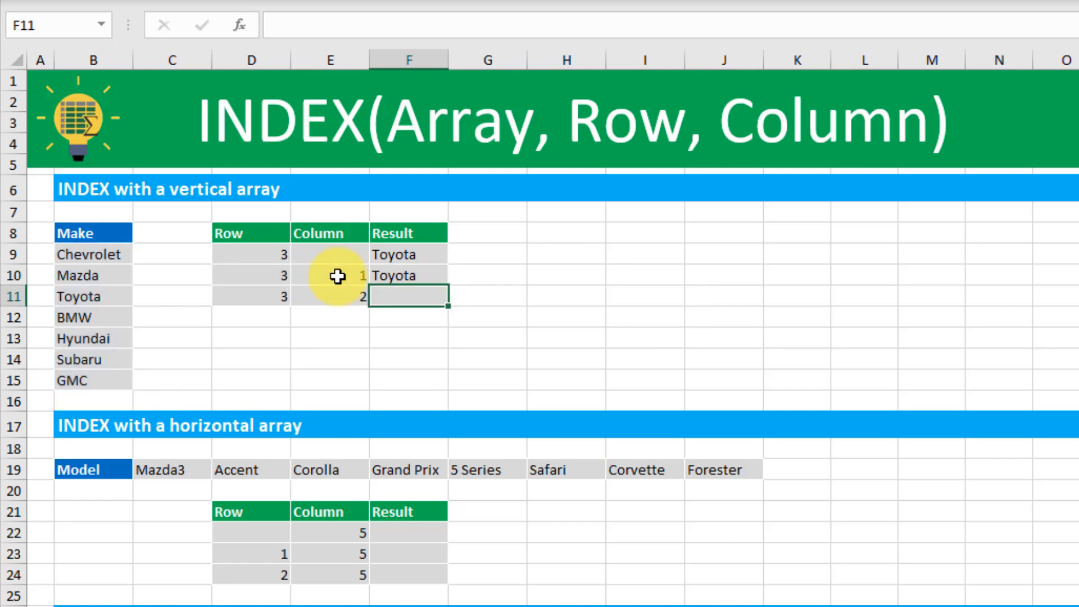
Copy the INDEX formula from F10 down to F11 and compare its result with the column number in E11.
{"action": "left_click", "coordinate": [417, 274]}
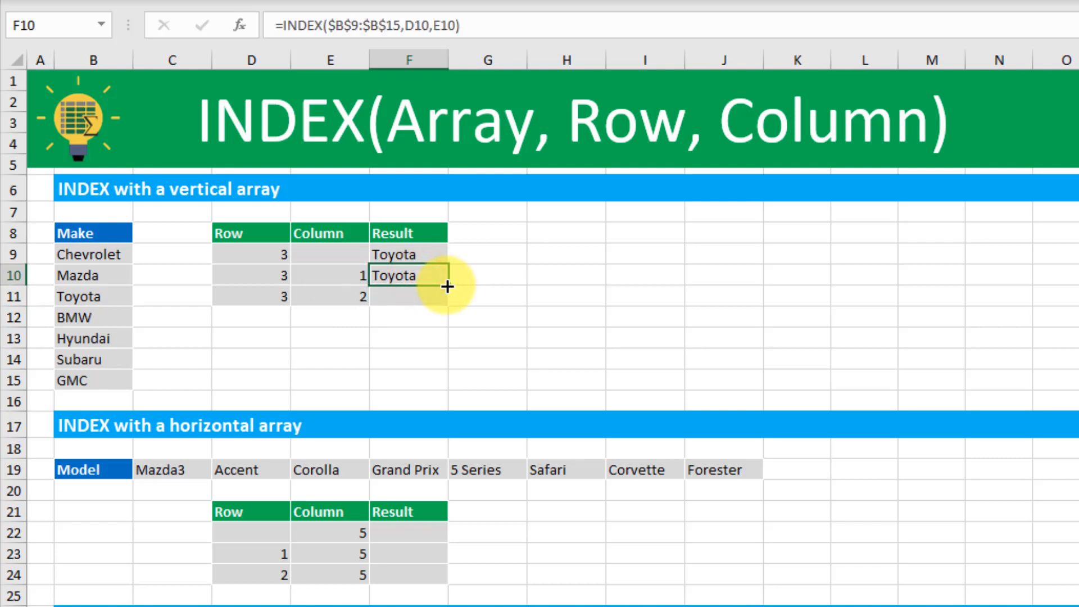
{"action": "left_click_drag", "start_coordinate": [447, 287], "coordinate": [444, 299]}
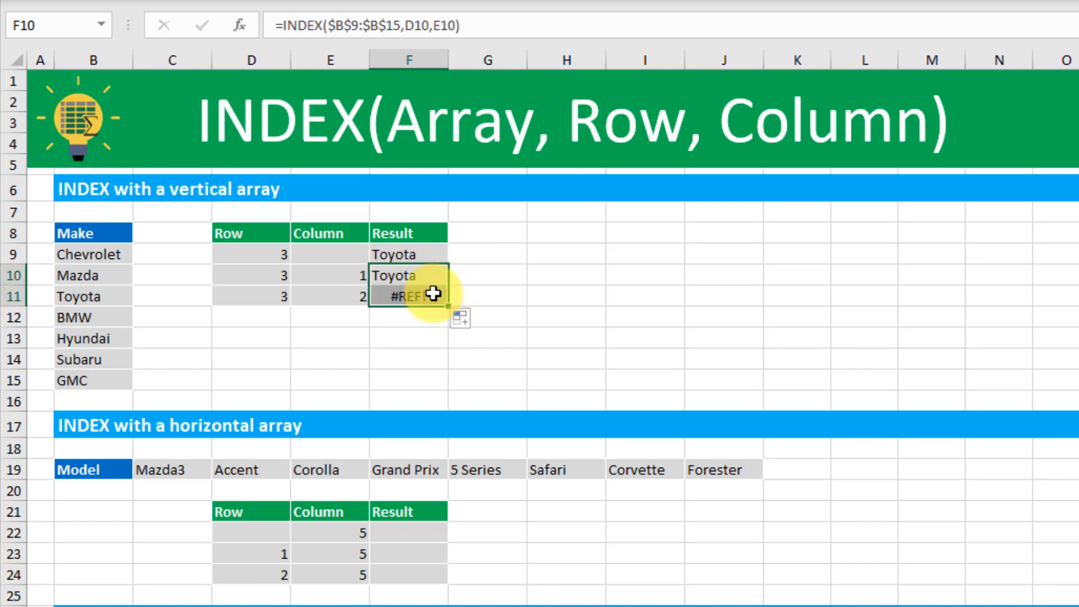
{"action": "left_click", "coordinate": [302, 295]}
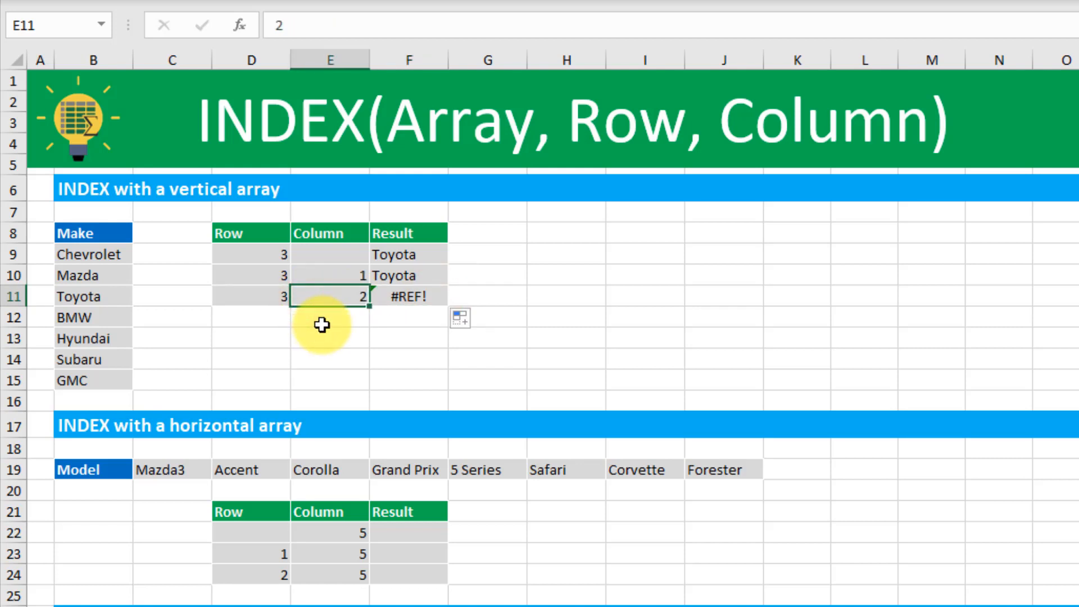
{"action": "left_click", "coordinate": [393, 298]}
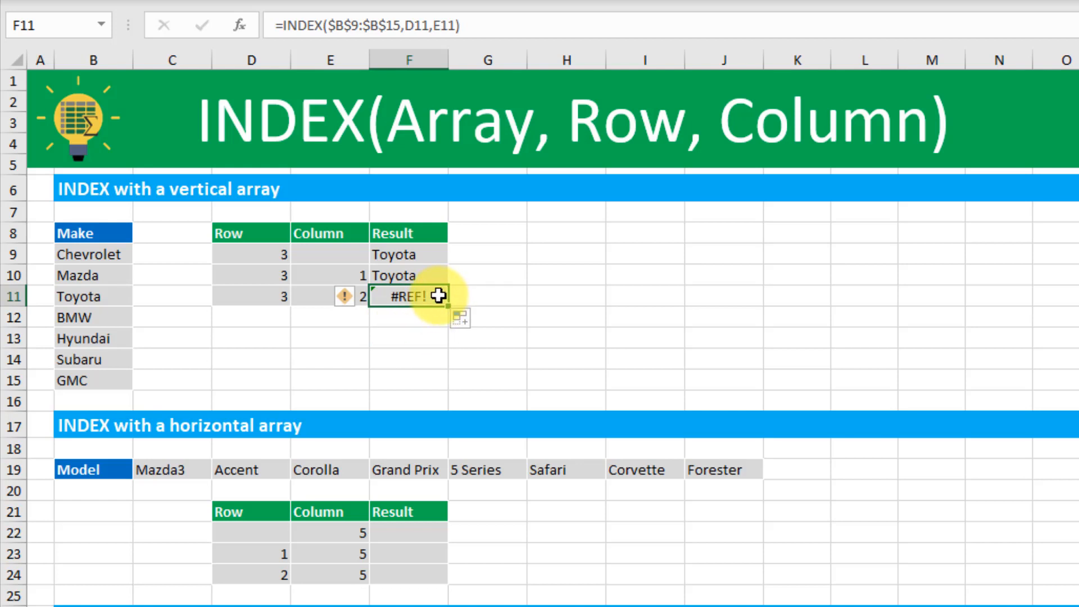
{"action": "left_click", "coordinate": [316, 298]}
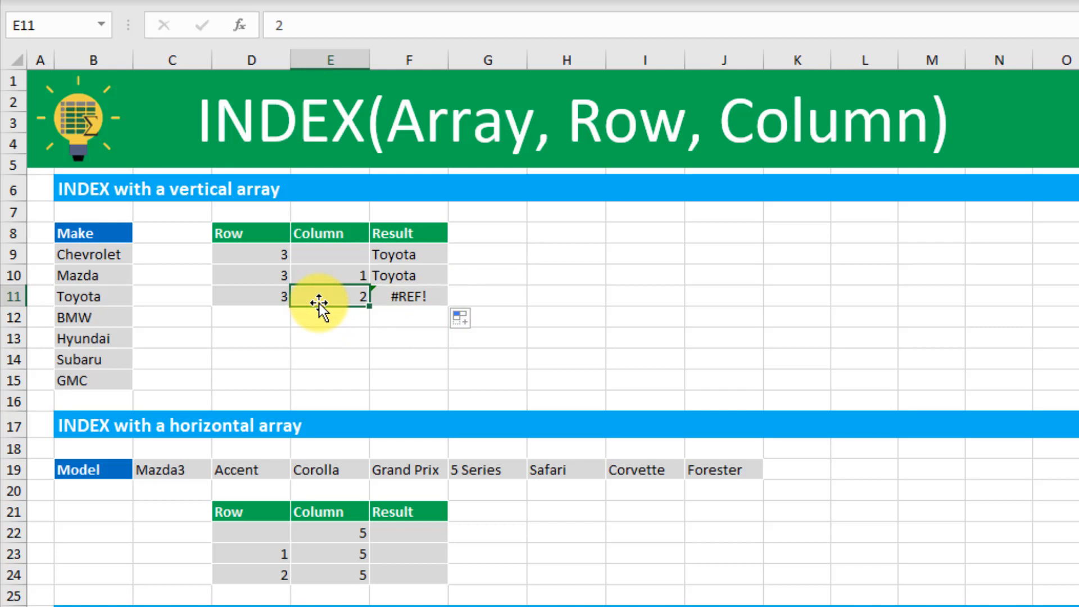
{"action": "left_click", "coordinate": [411, 297]}
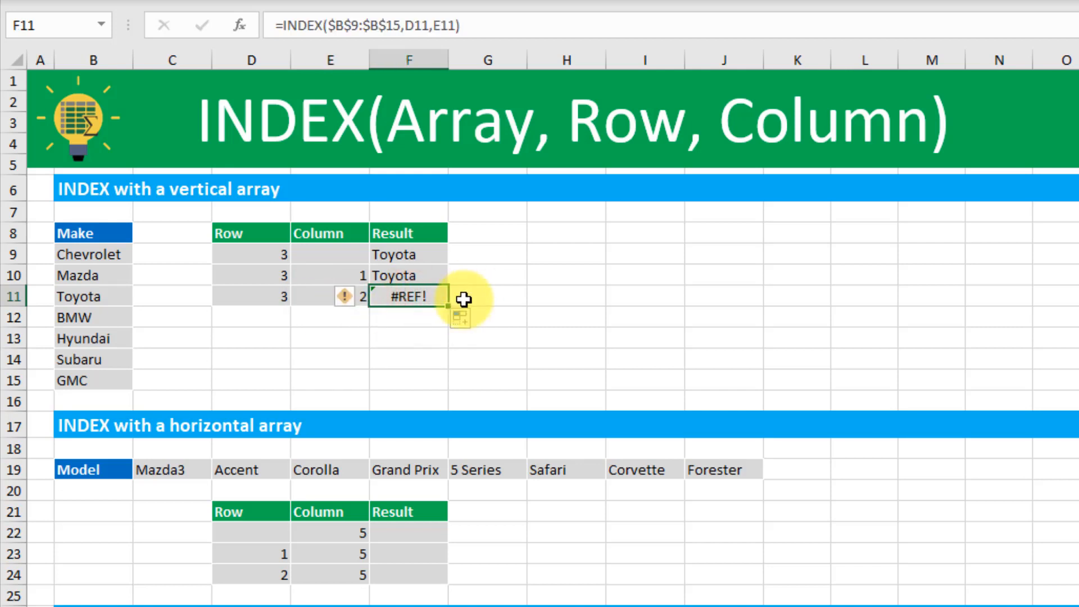
Enter =INDEX($C$19:$J$19,,E22) in cell F22, leaving the row number blank, and check it against the model list in row 19.
{"action": "left_click", "coordinate": [395, 534]}
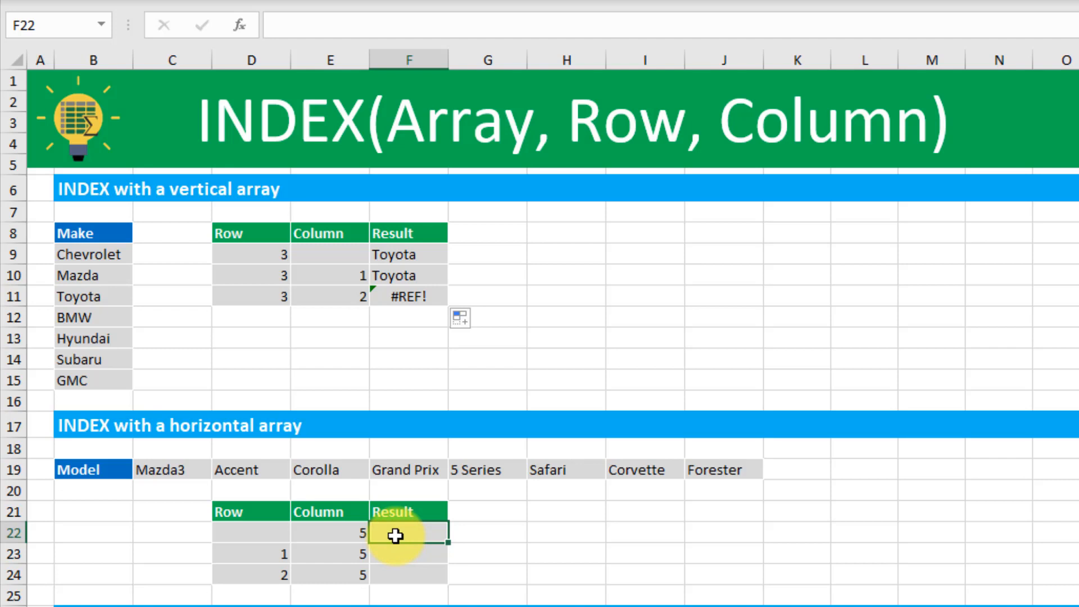
{"action": "type", "text": "=inde"}
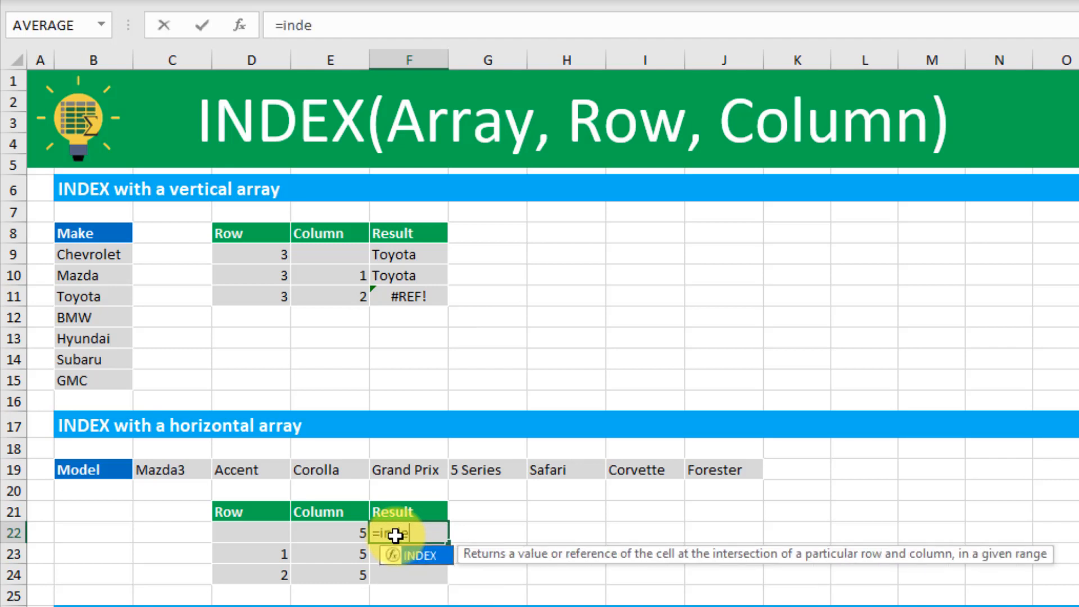
{"action": "key", "text": "Tab"}
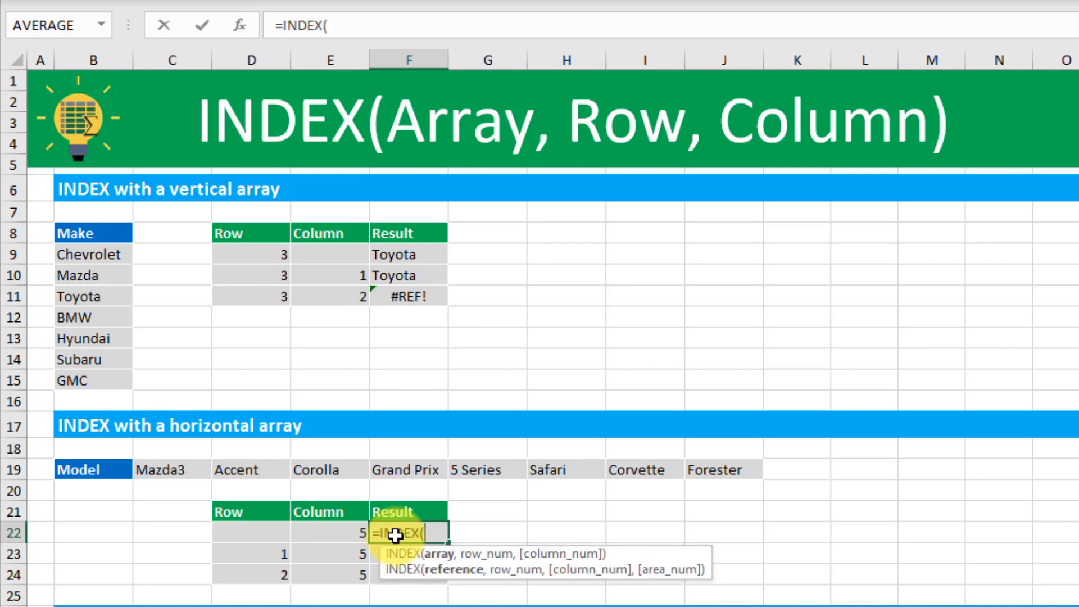
{"action": "left_click_drag", "start_coordinate": [171, 479], "coordinate": [723, 478]}
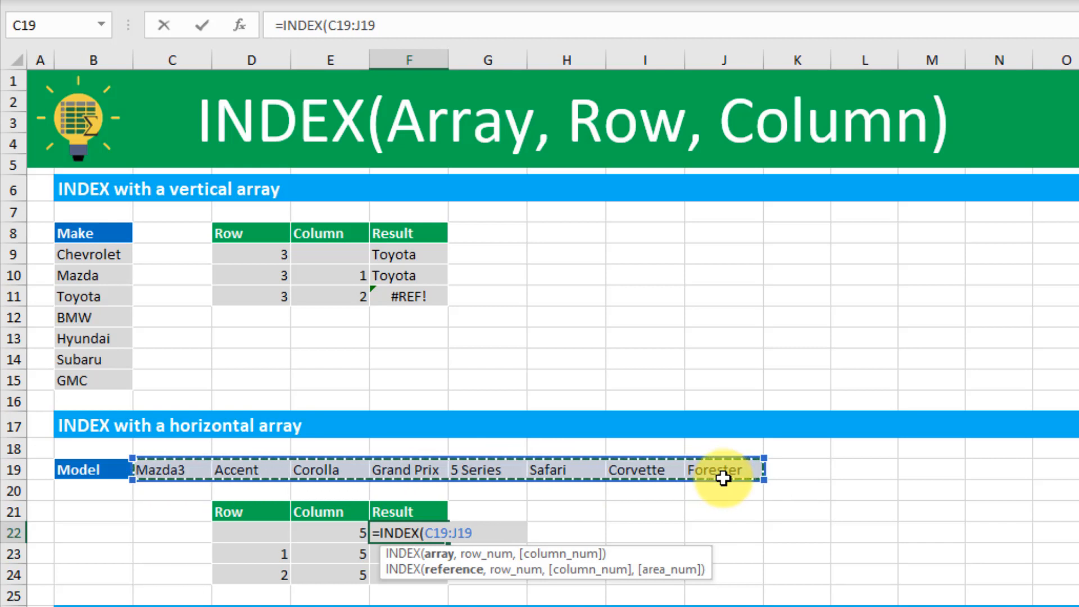
{"action": "key", "text": "F4"}
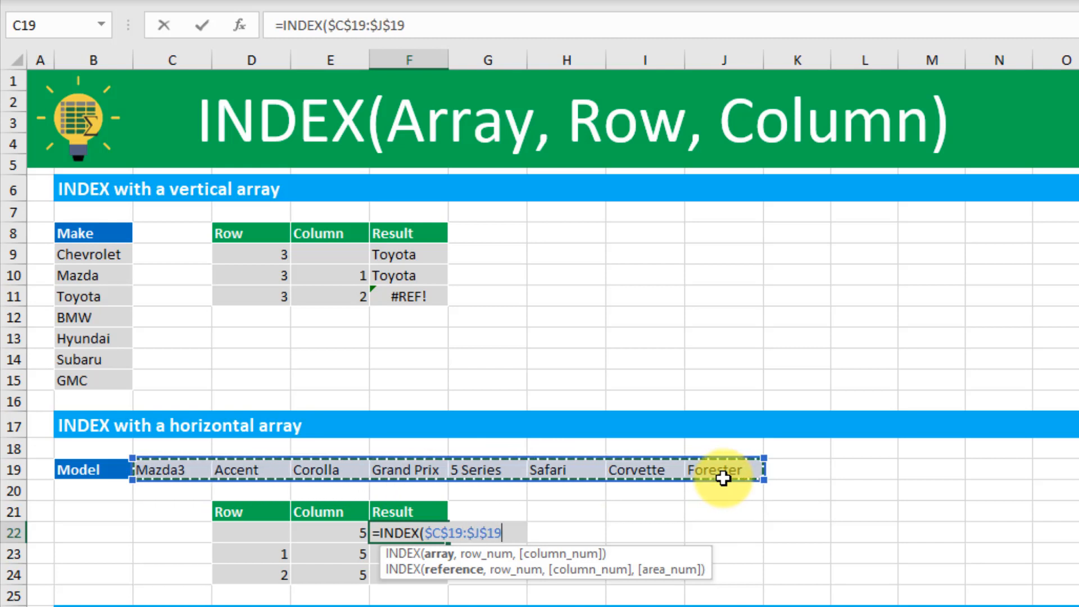
{"action": "type", "text": ","}
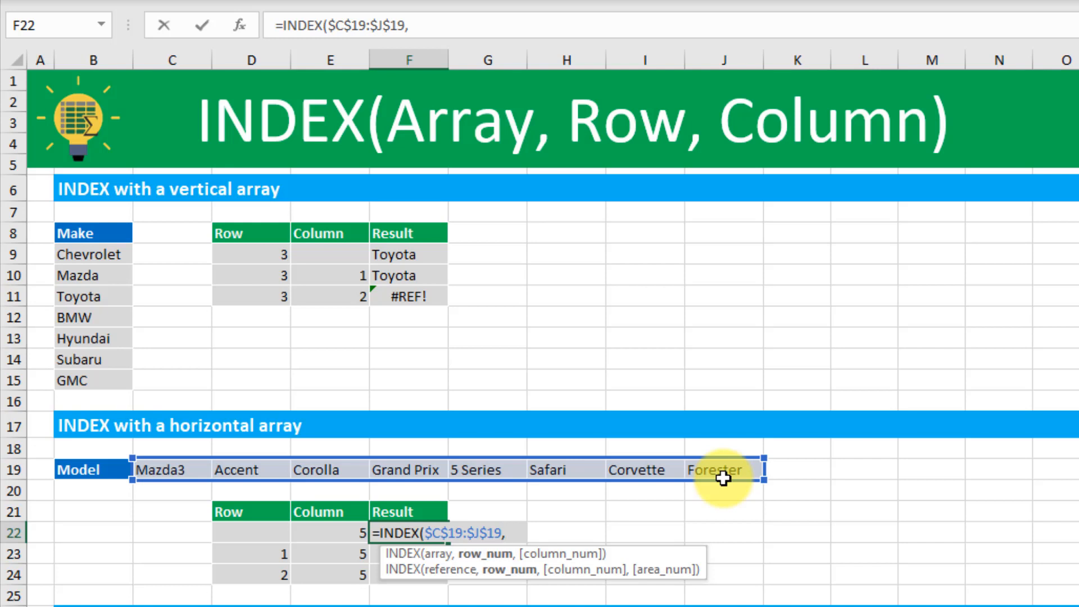
{"action": "type", "text": ","}
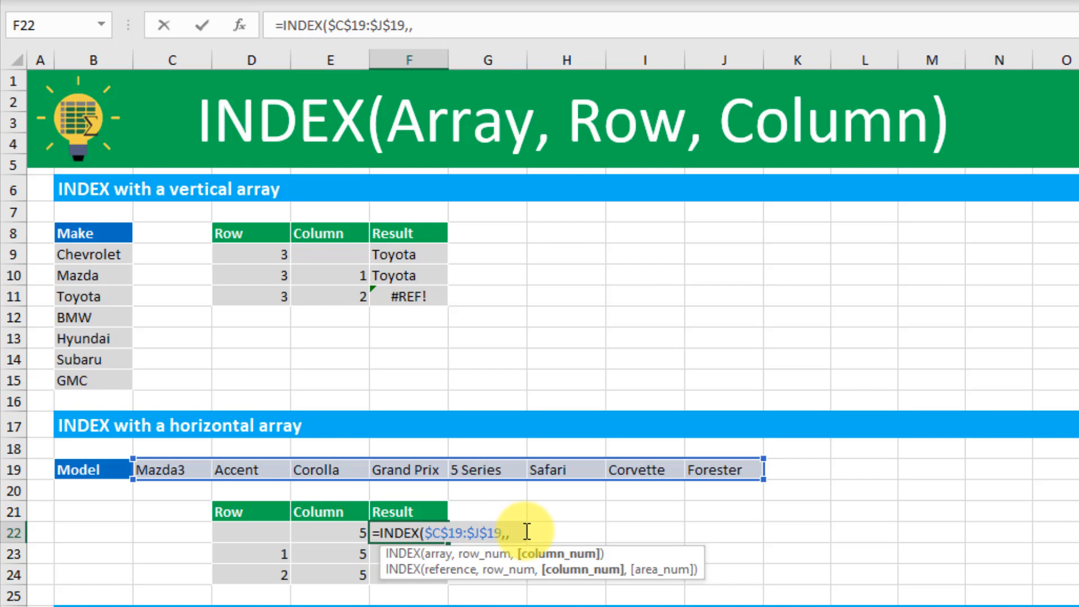
{"action": "left_click", "coordinate": [335, 534]}
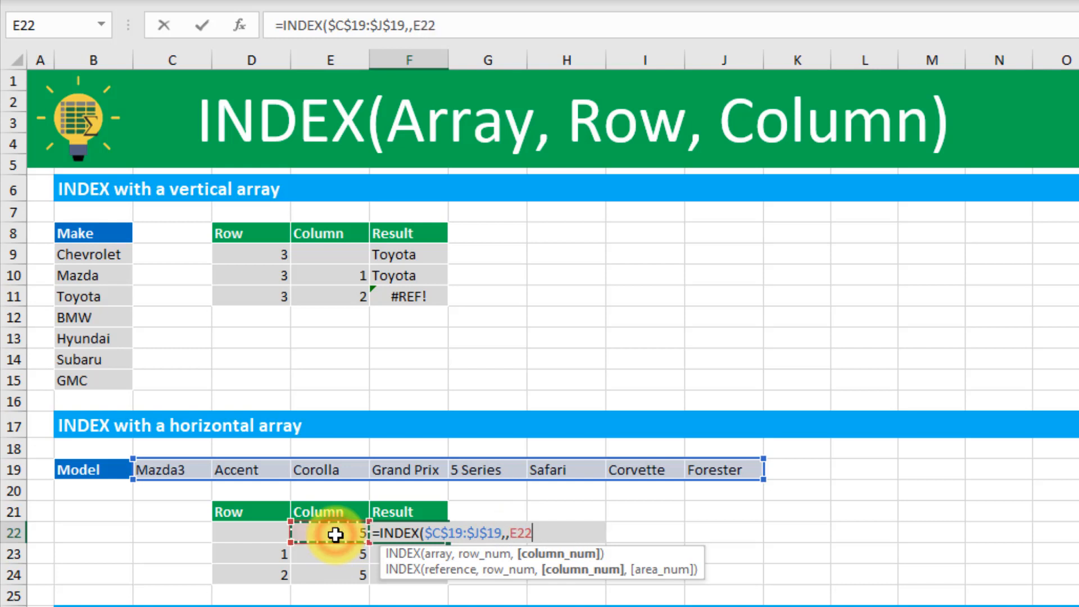
{"action": "type", "text": ")"}
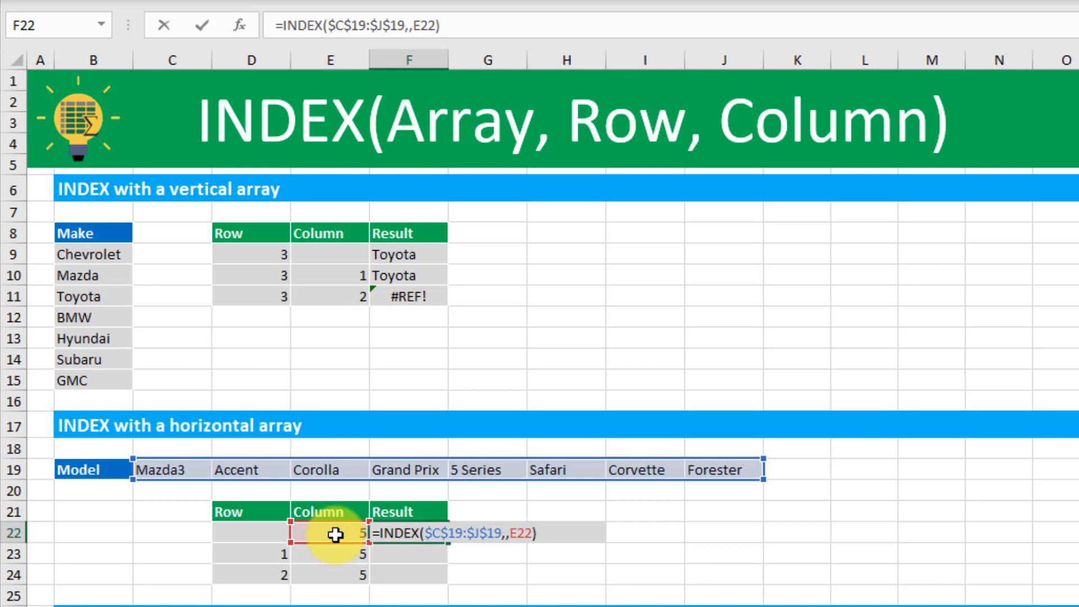
{"action": "key", "text": "Return"}
{"action": "key", "text": "Up"}
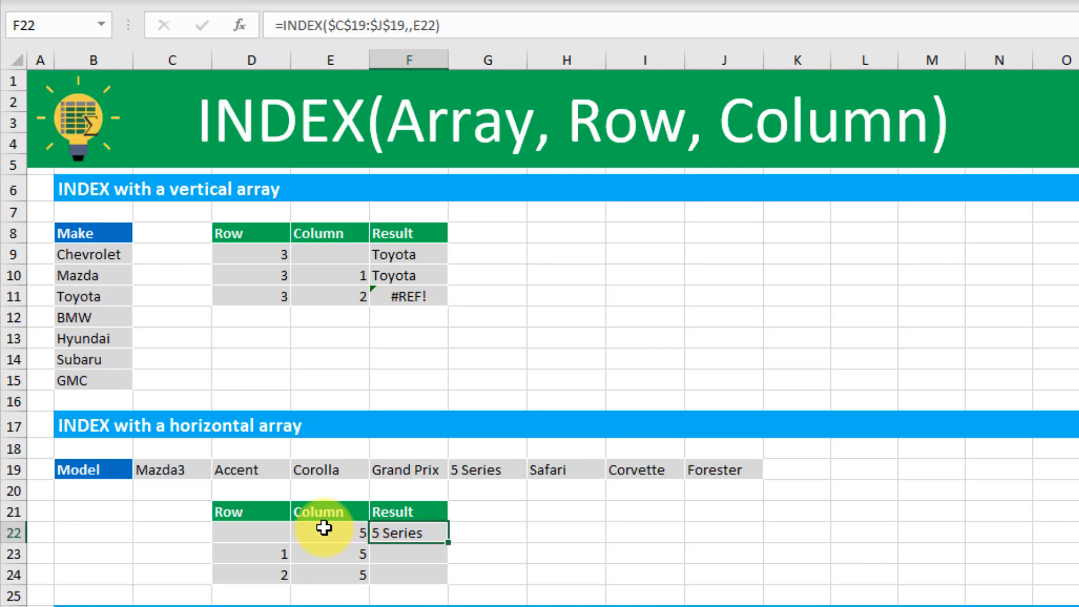
{"action": "left_click_drag", "start_coordinate": [203, 468], "coordinate": [478, 468]}
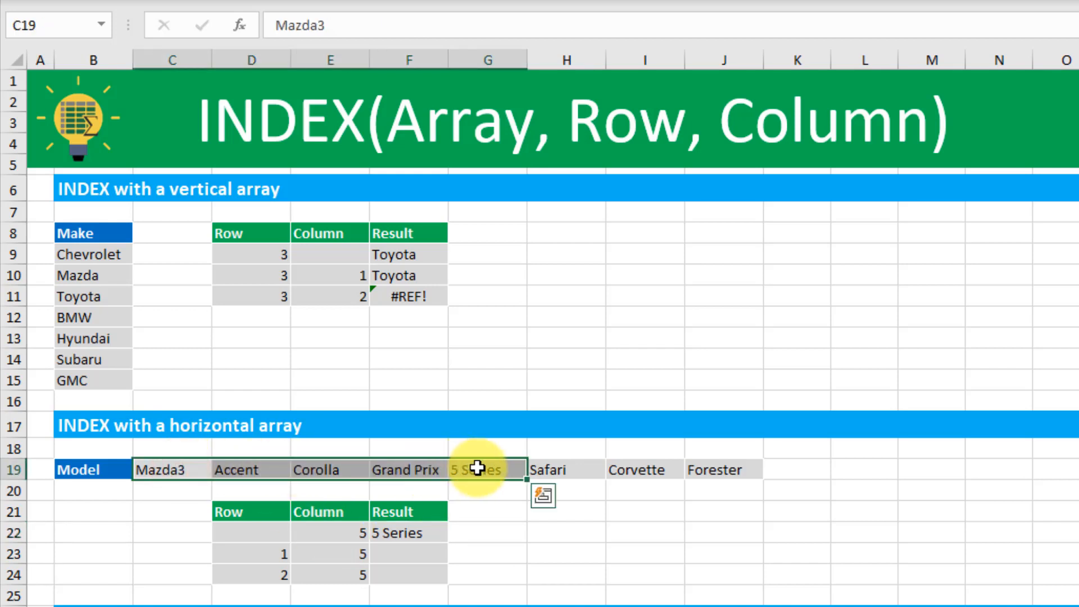
{"action": "left_click", "coordinate": [477, 468]}
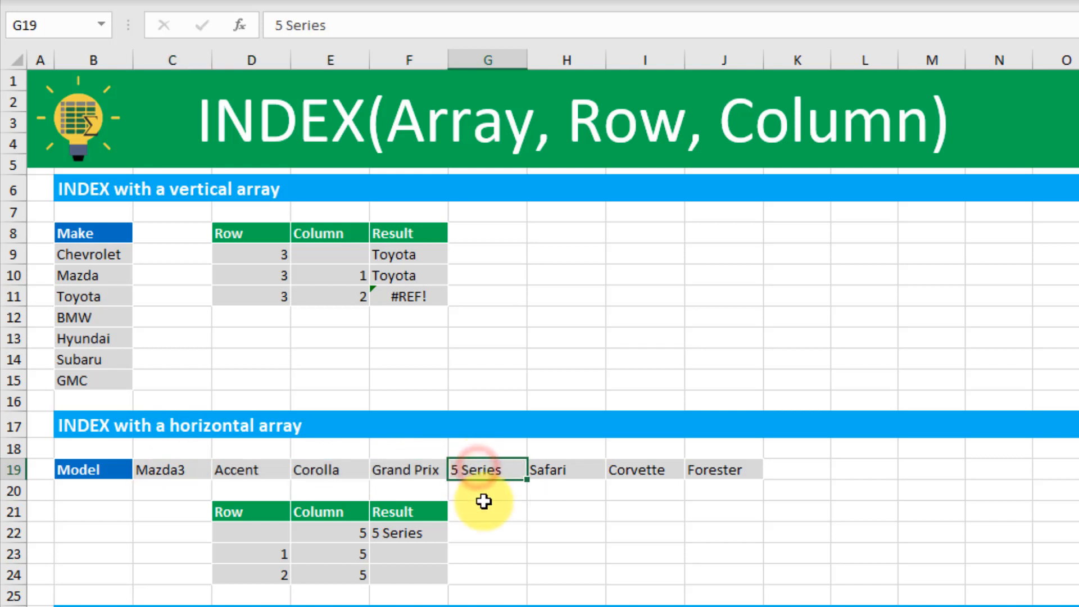
Copy the INDEX formula from F22 down to F23 and add D23 as its row number, making it =INDEX($C$19:$J$19,D23,E23).
{"action": "left_click", "coordinate": [430, 533]}
{"action": "left_click_drag", "start_coordinate": [450, 543], "coordinate": [450, 556]}
{"action": "left_click", "coordinate": [422, 552]}
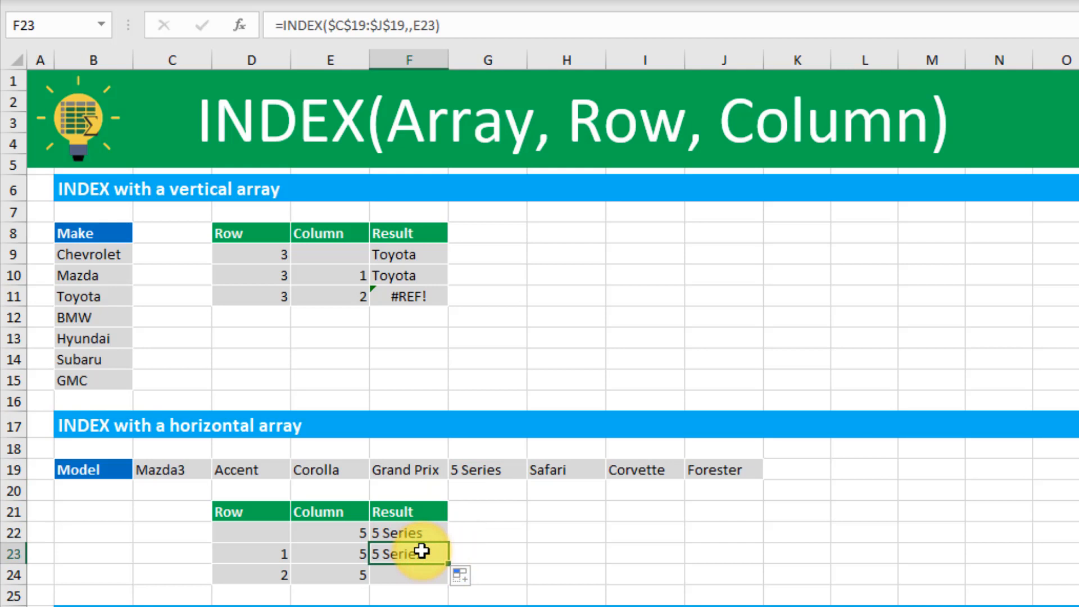
{"action": "key", "text": "F2"}
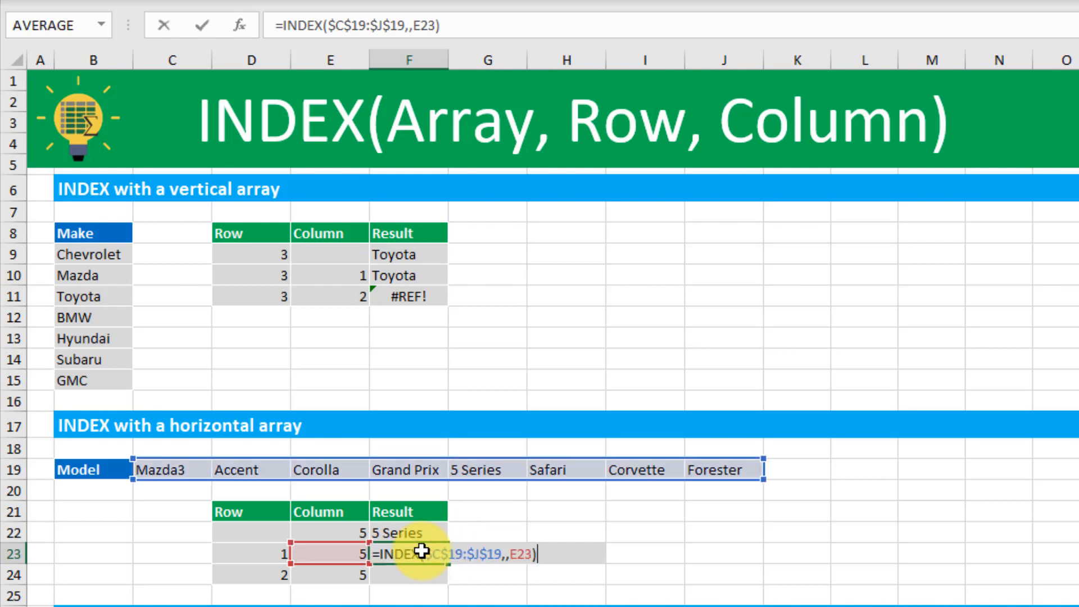
{"action": "left_click", "coordinate": [506, 553]}
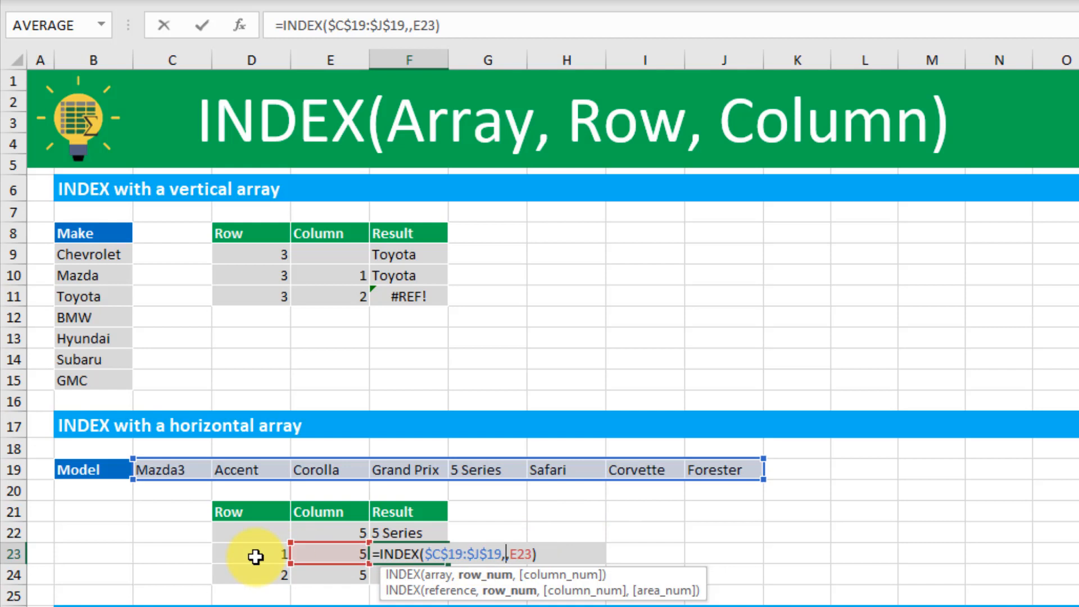
{"action": "left_click", "coordinate": [255, 556]}
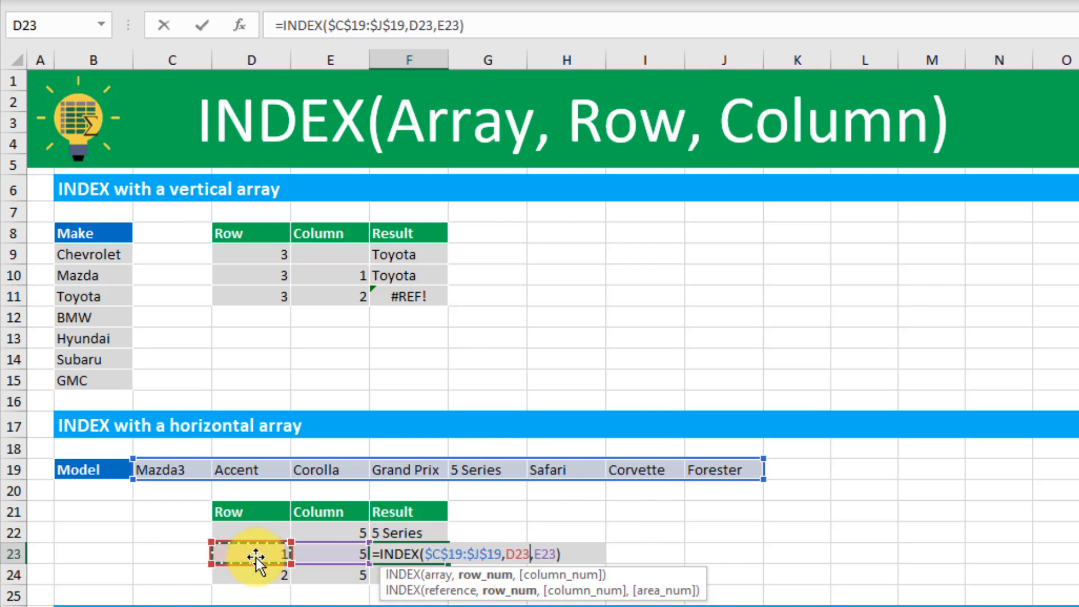
{"action": "key", "text": "Return"}
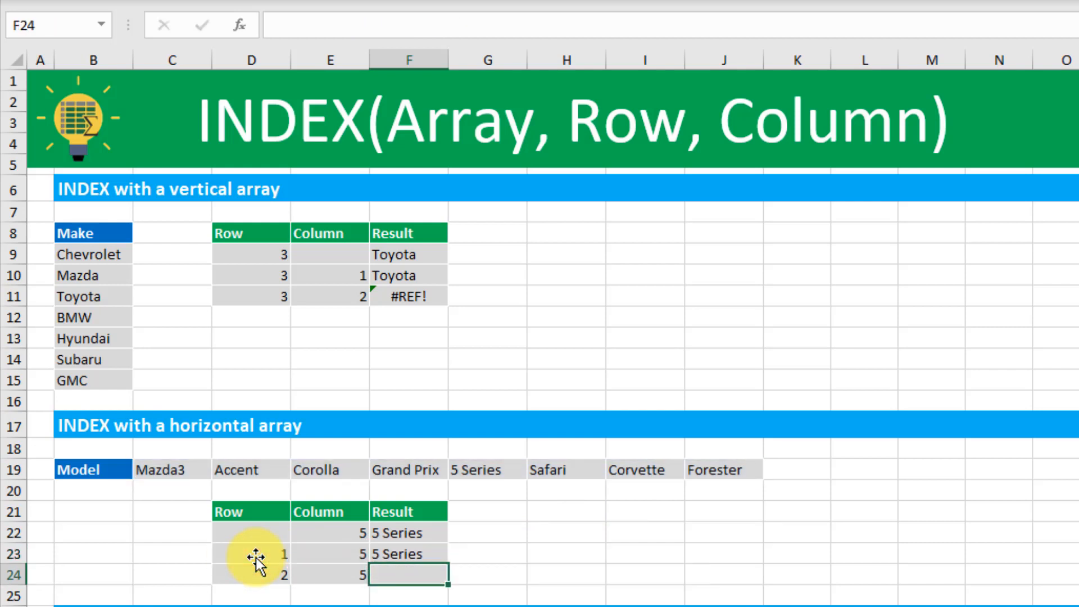
Copy the INDEX formula from F23 down to F24 and compare its result with the row number in D24.
{"action": "key", "text": "Up"}
{"action": "left_click_drag", "start_coordinate": [448, 564], "coordinate": [422, 574]}
{"action": "left_click", "coordinate": [423, 574]}
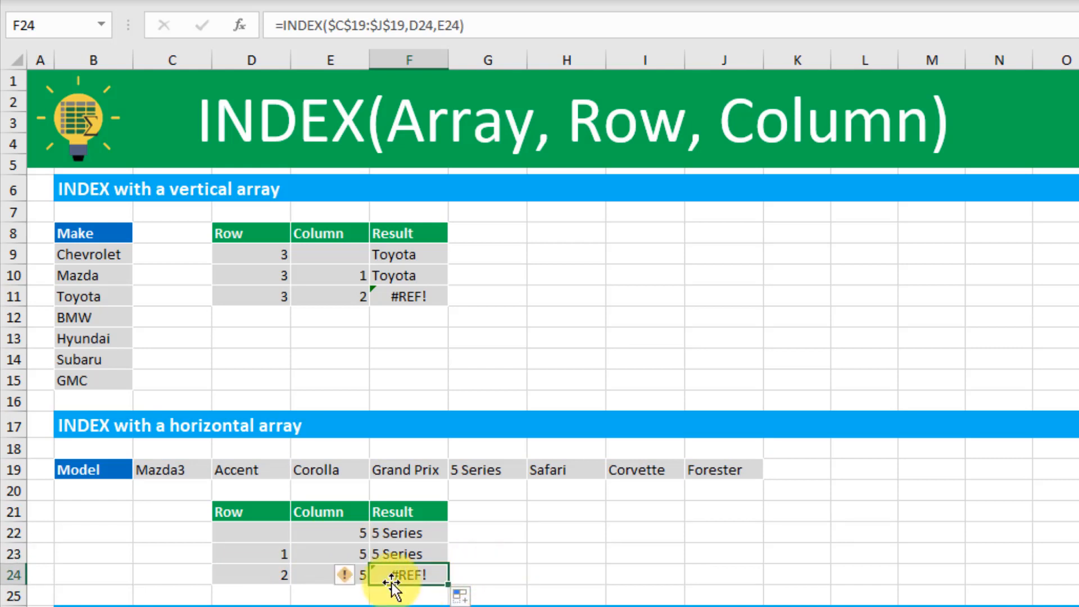
{"action": "left_click", "coordinate": [270, 574]}
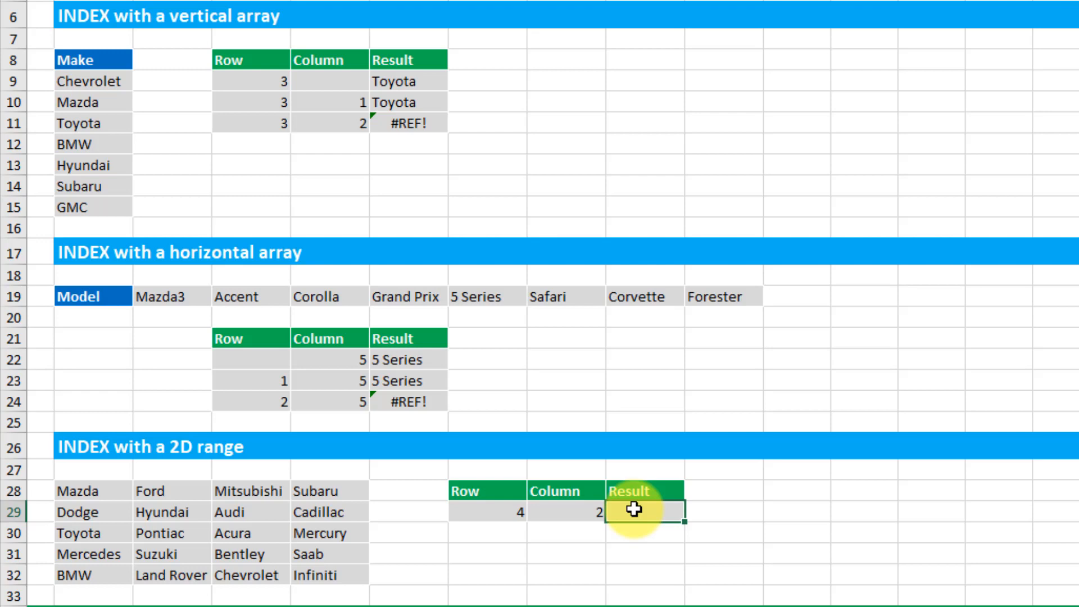
Enter =INDEX(B28:E32,G29,H29) in cell I29 to look up a make in the 2D range.
{"action": "left_click_drag", "start_coordinate": [104, 489], "coordinate": [304, 489]}
{"action": "left_click_drag", "start_coordinate": [104, 491], "coordinate": [306, 575]}
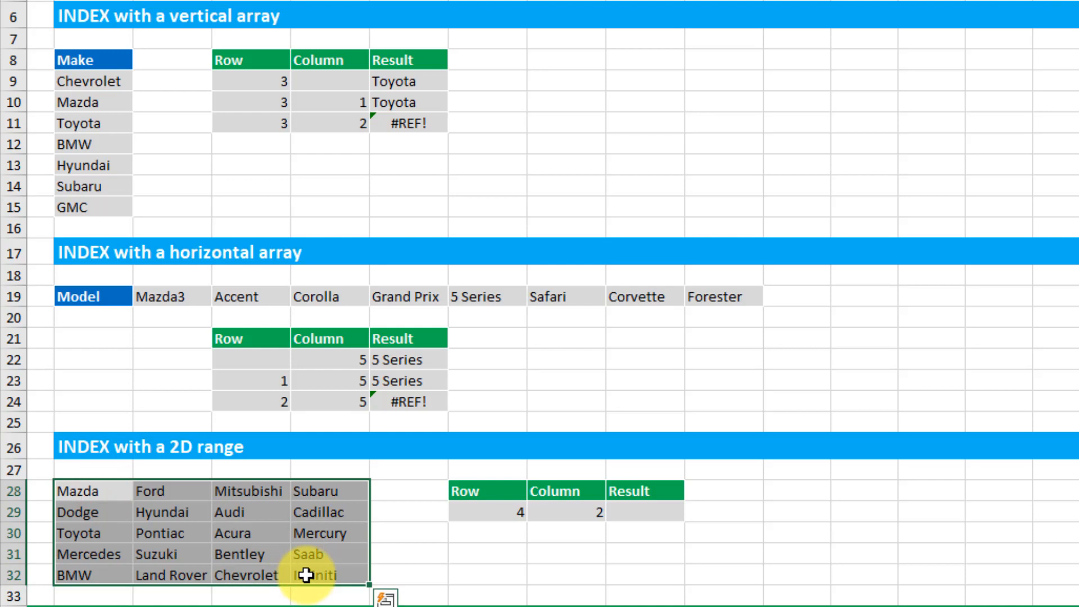
{"action": "left_click", "coordinate": [640, 506]}
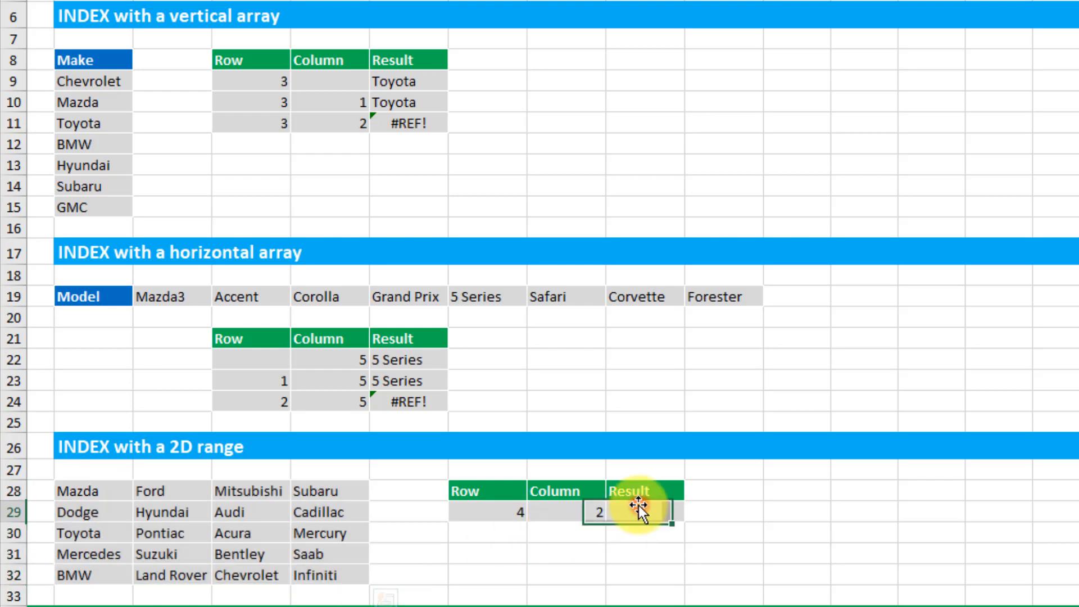
{"action": "type", "text": "=INDEX("}
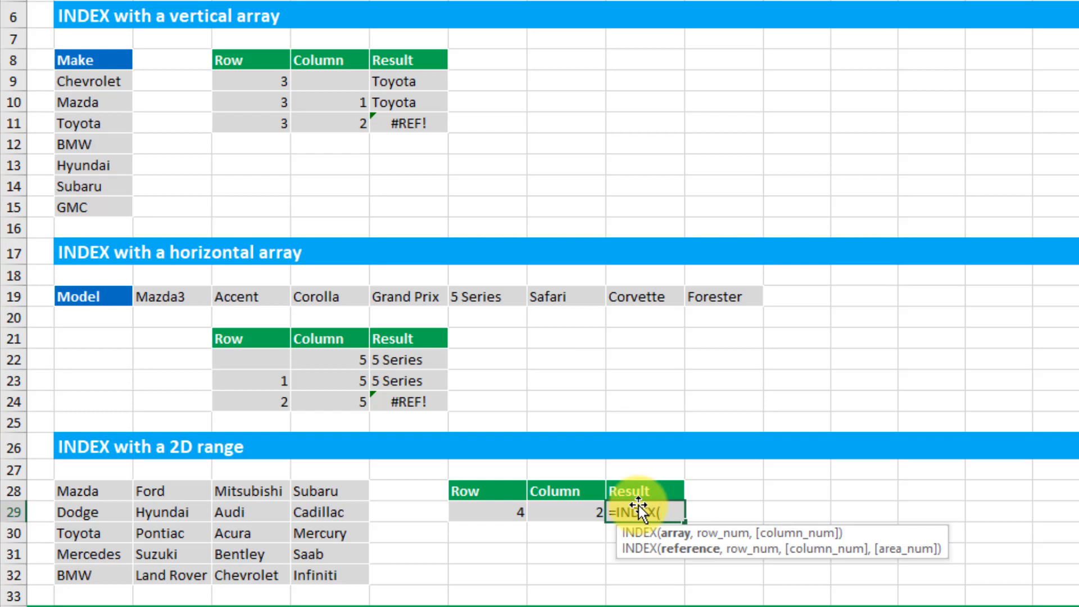
{"action": "left_click", "coordinate": [80, 491]}
{"action": "left_click_drag", "start_coordinate": [166, 512], "coordinate": [332, 574]}
{"action": "type", "text": ","}
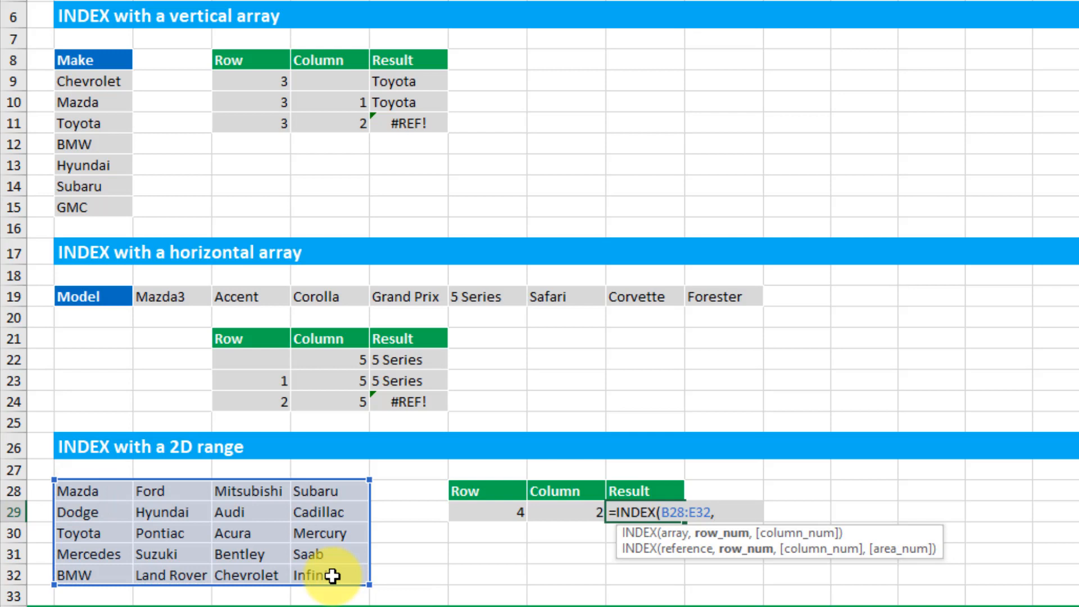
{"action": "left_click", "coordinate": [482, 512]}
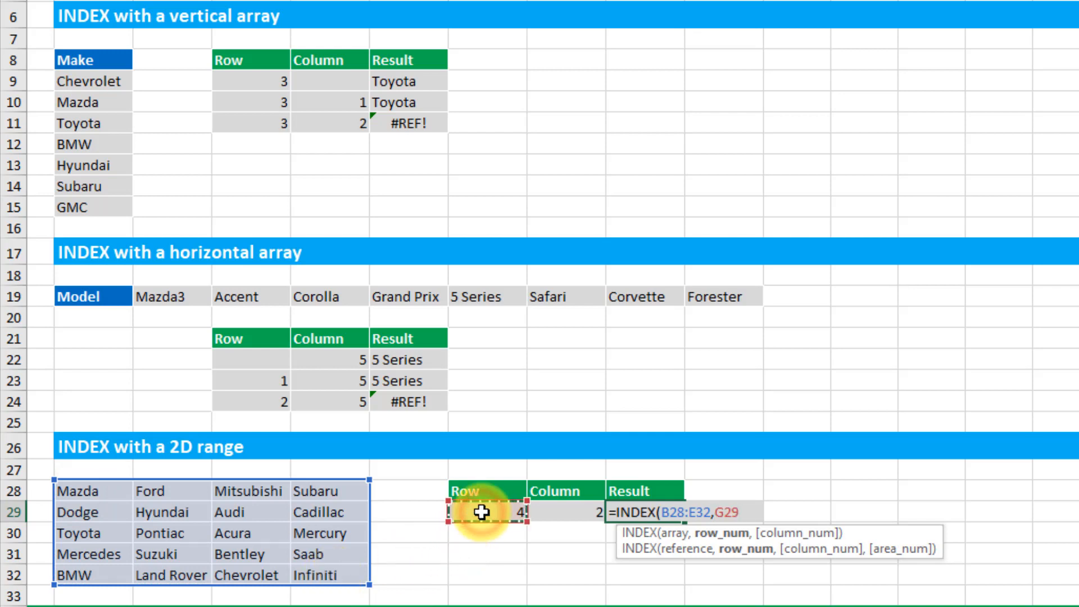
{"action": "type", "text": ","}
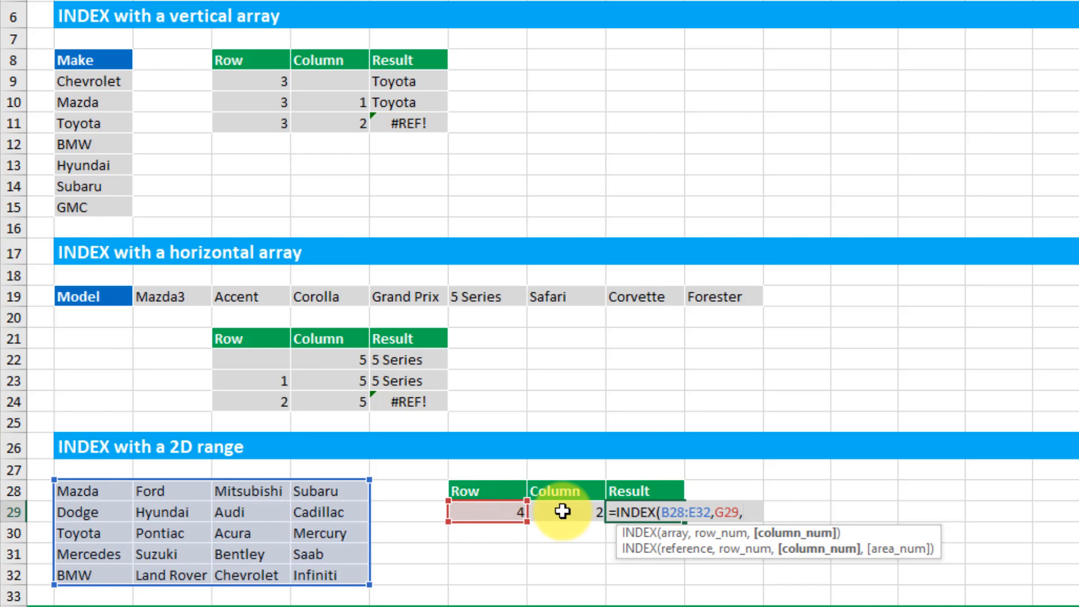
{"action": "left_click", "coordinate": [562, 511]}
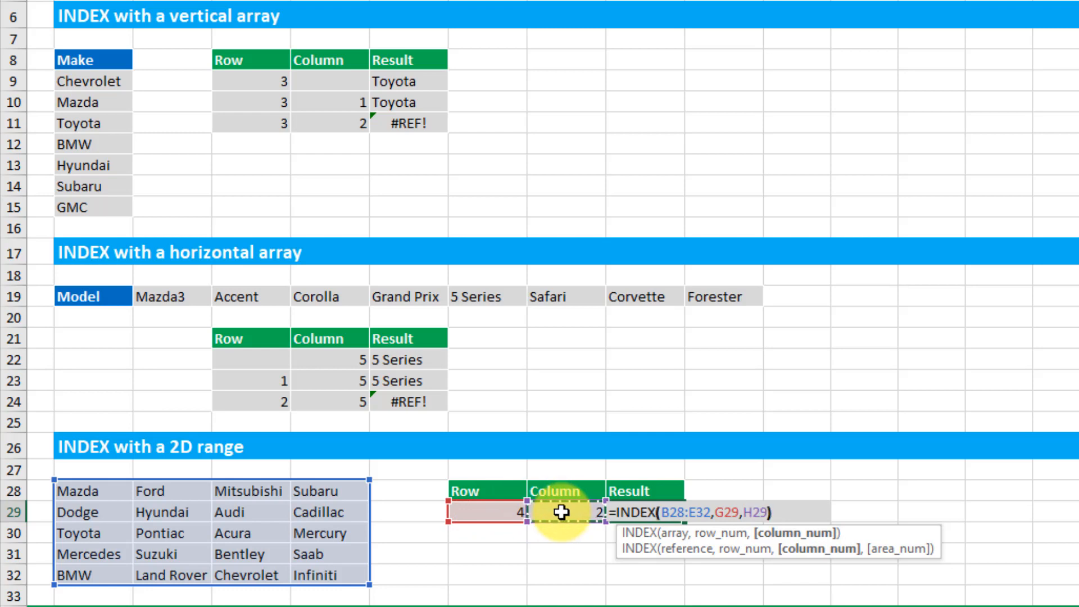
{"action": "type", "text": ")"}
{"action": "key", "text": "Return"}
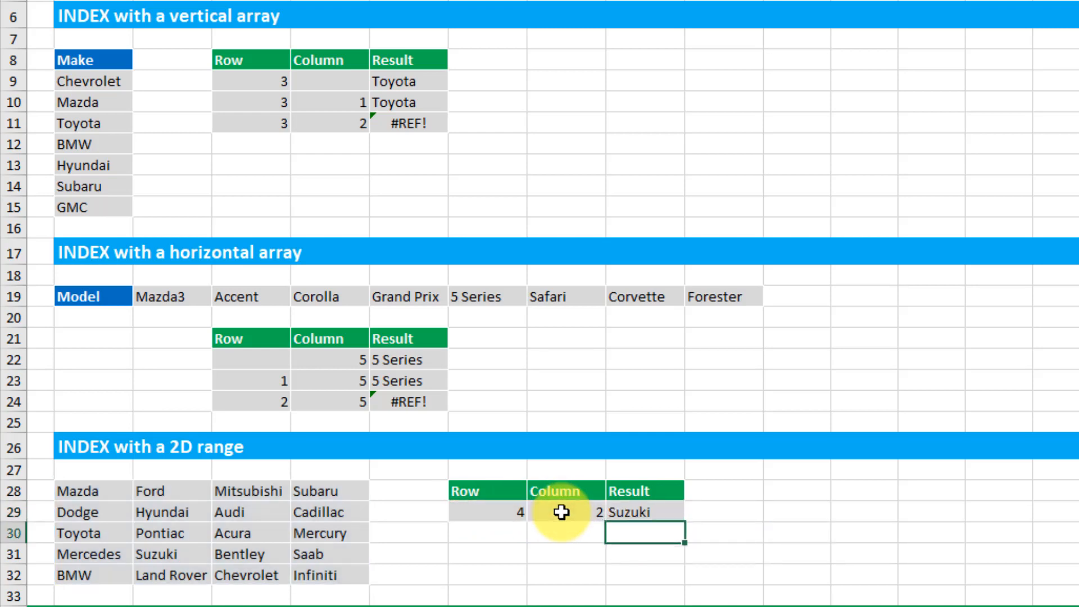
Check the I29 result against the fourth row of the second column in the 2D range.
{"action": "left_click", "coordinate": [656, 512]}
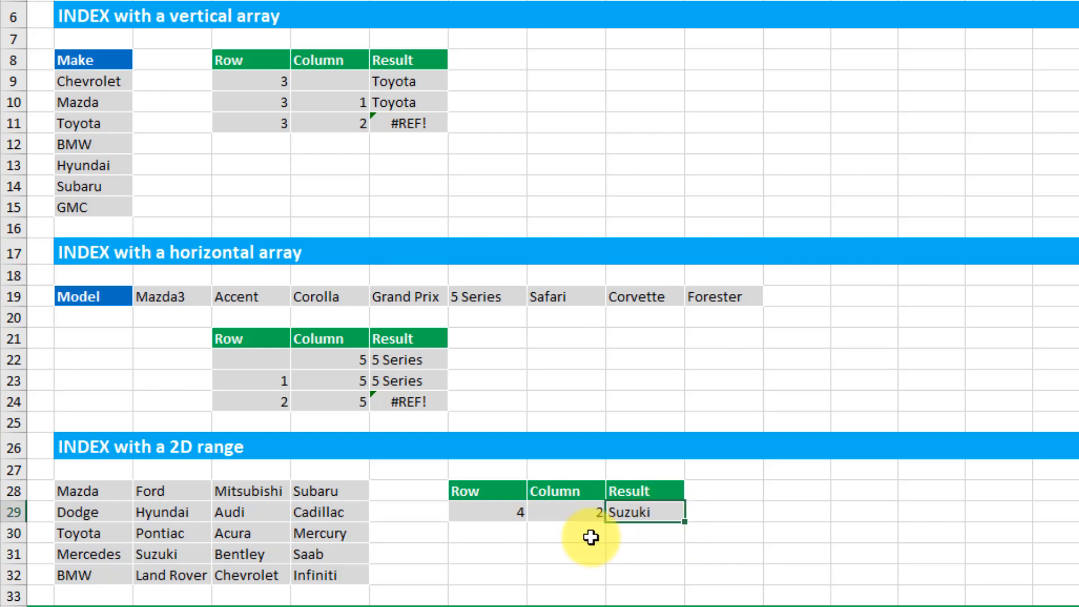
{"action": "left_click_drag", "start_coordinate": [170, 495], "coordinate": [169, 552]}
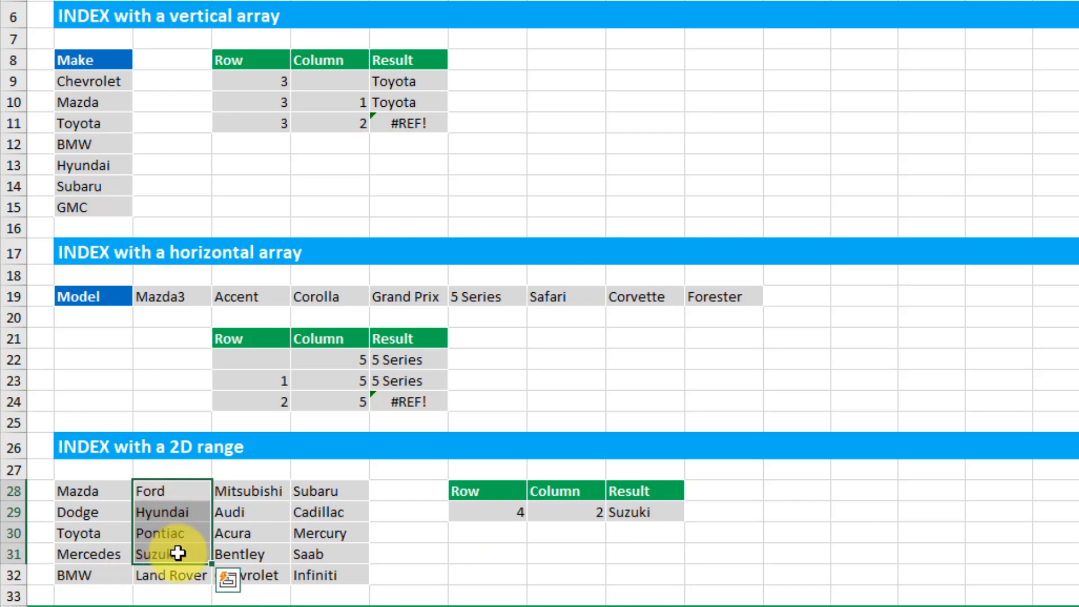
{"action": "left_click", "coordinate": [179, 554]}
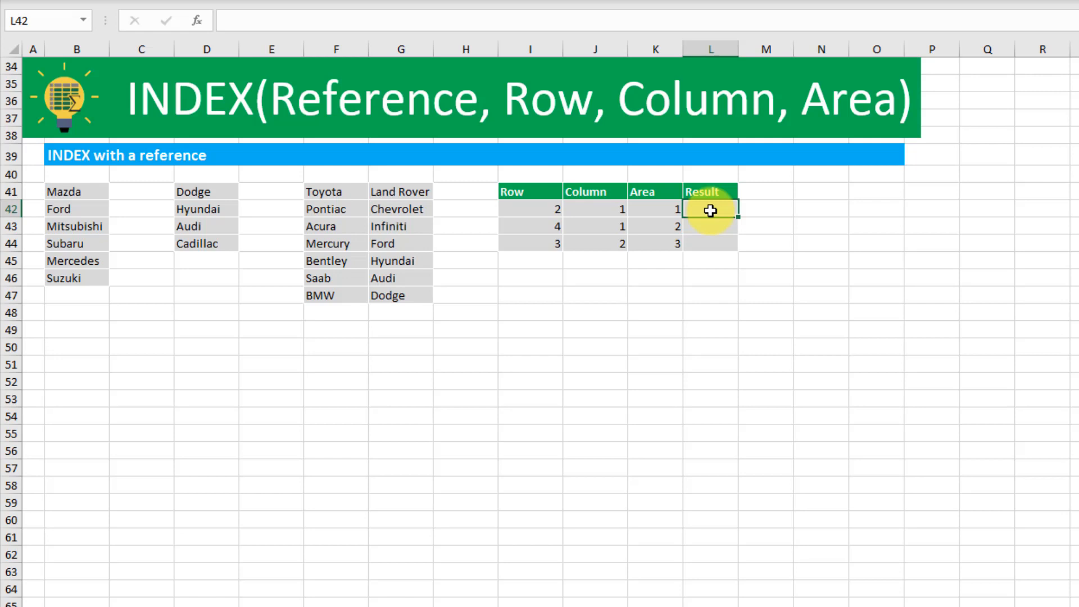
Start an INDEX formula in L42 with the three-area reference (B41:B46,D41:D44,F41:G47) as its first argument.
{"action": "type", "text": "=in"}
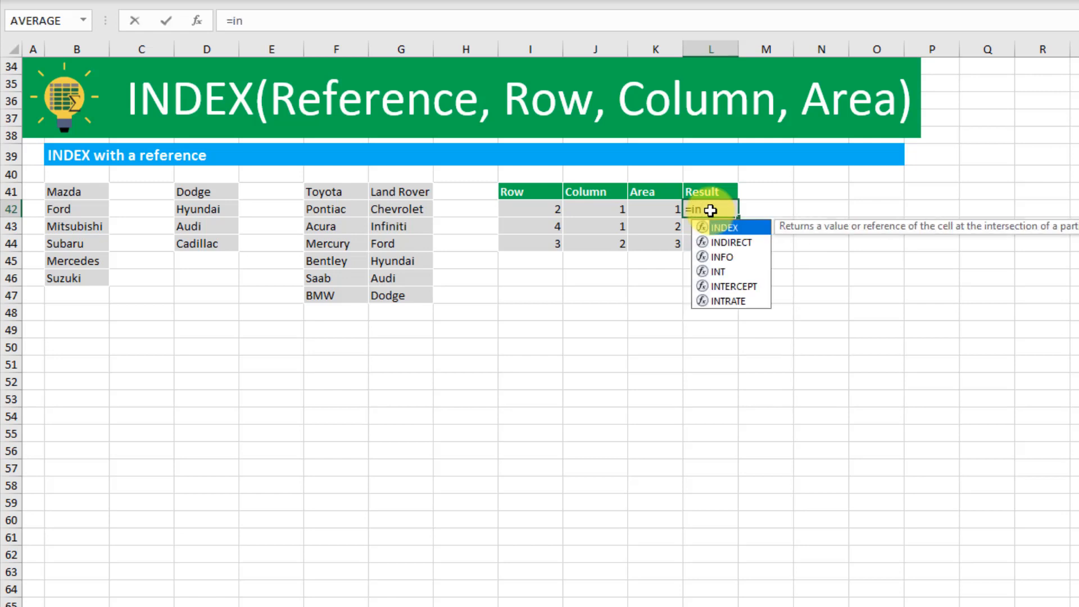
{"action": "type", "text": "d"}
{"action": "key", "text": "Tab"}
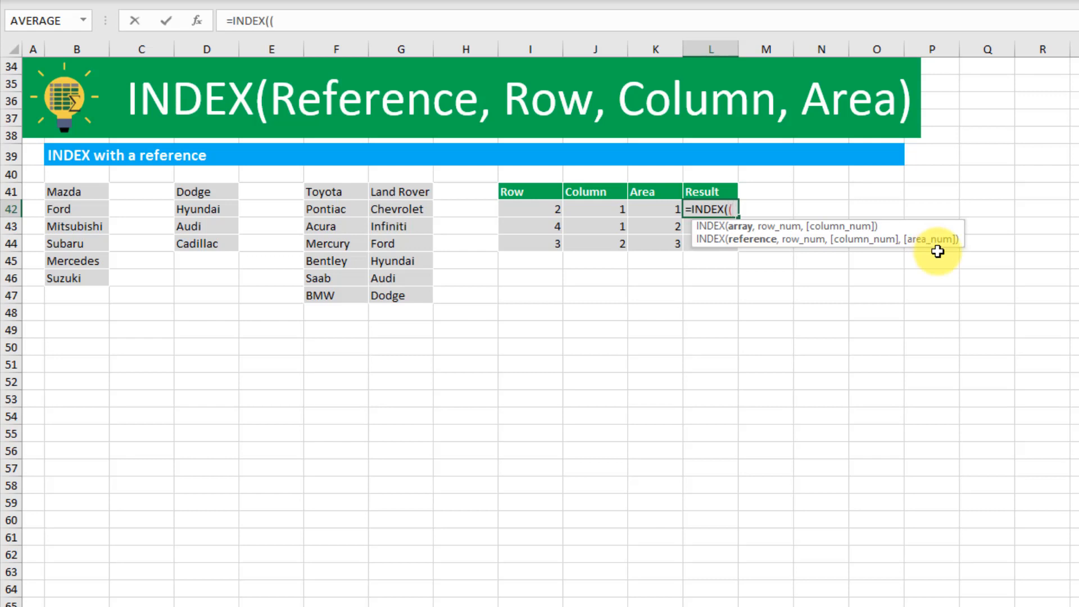
{"action": "left_click_drag", "start_coordinate": [68, 191], "coordinate": [69, 275]}
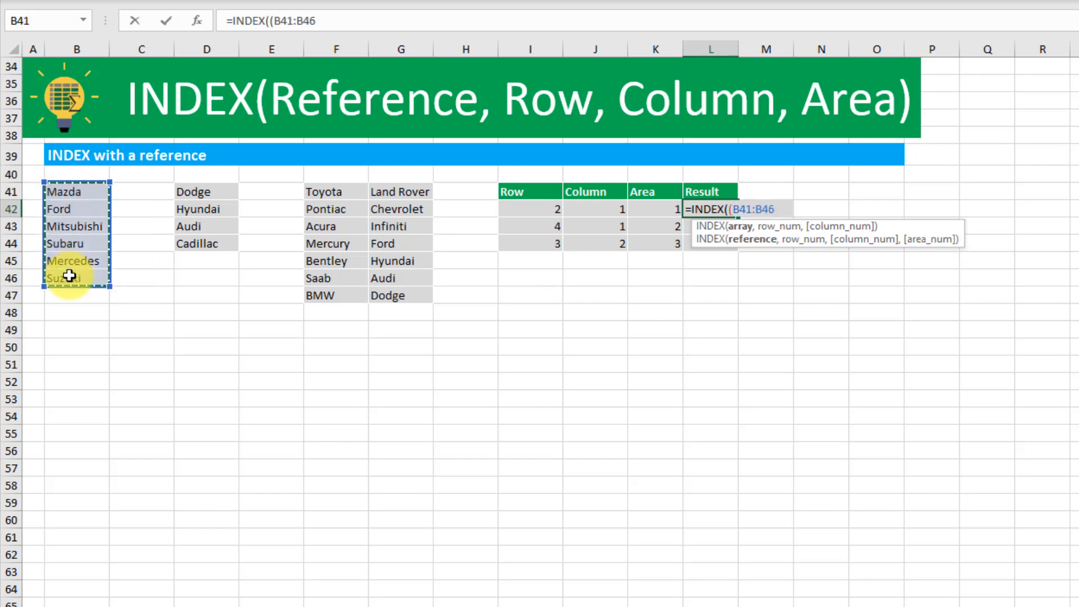
{"action": "type", "text": ","}
{"action": "left_click_drag", "start_coordinate": [210, 192], "coordinate": [216, 242]}
{"action": "type", "text": ","}
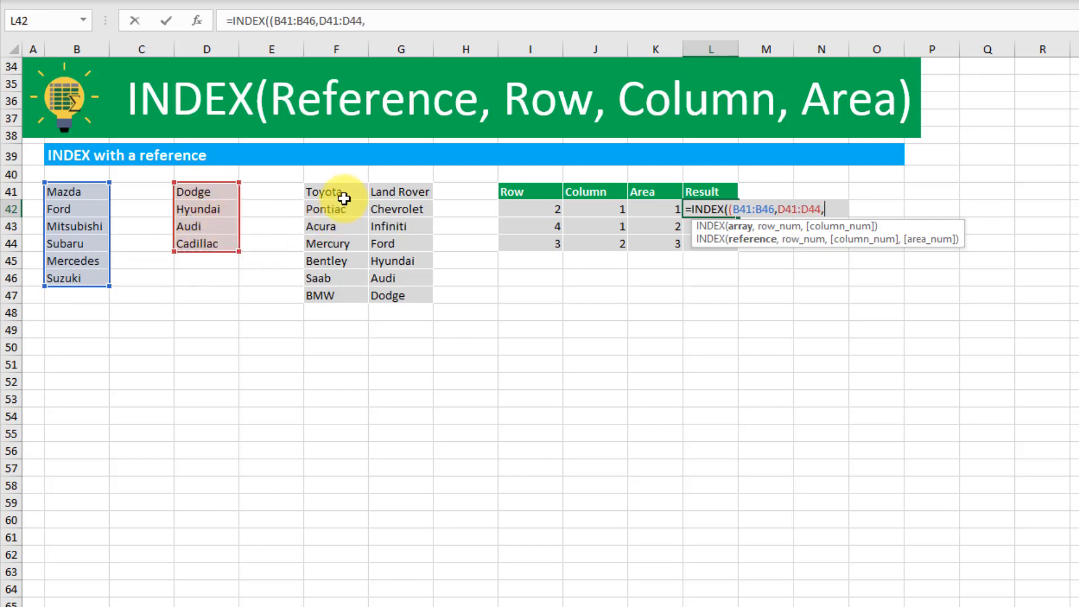
{"action": "mouse_move", "coordinate": [346, 190]}
{"action": "left_mouse_down"}
{"action": "mouse_move", "coordinate": [385, 289]}
{"action": "mouse_move", "coordinate": [424, 294]}
{"action": "mouse_move", "coordinate": [397, 294]}
{"action": "left_mouse_up"}
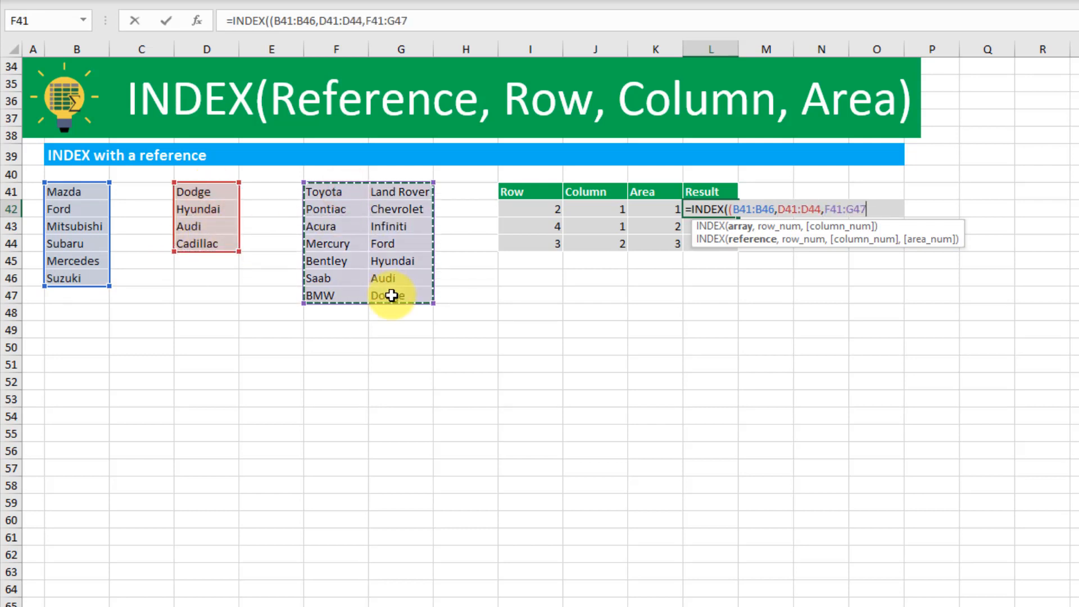
{"action": "type", "text": ")"}
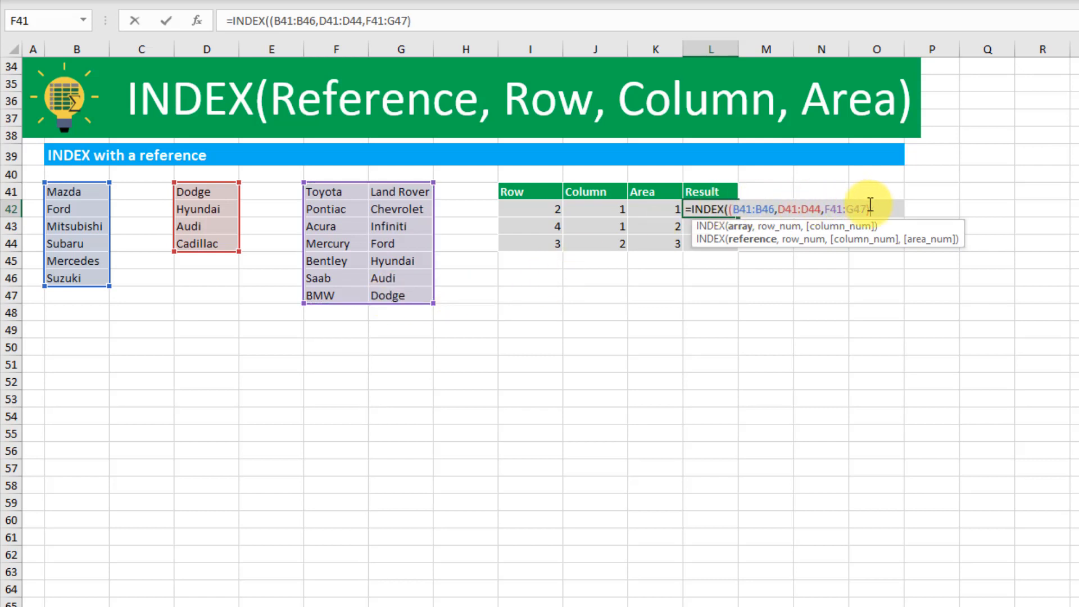
{"action": "type", "text": ","}
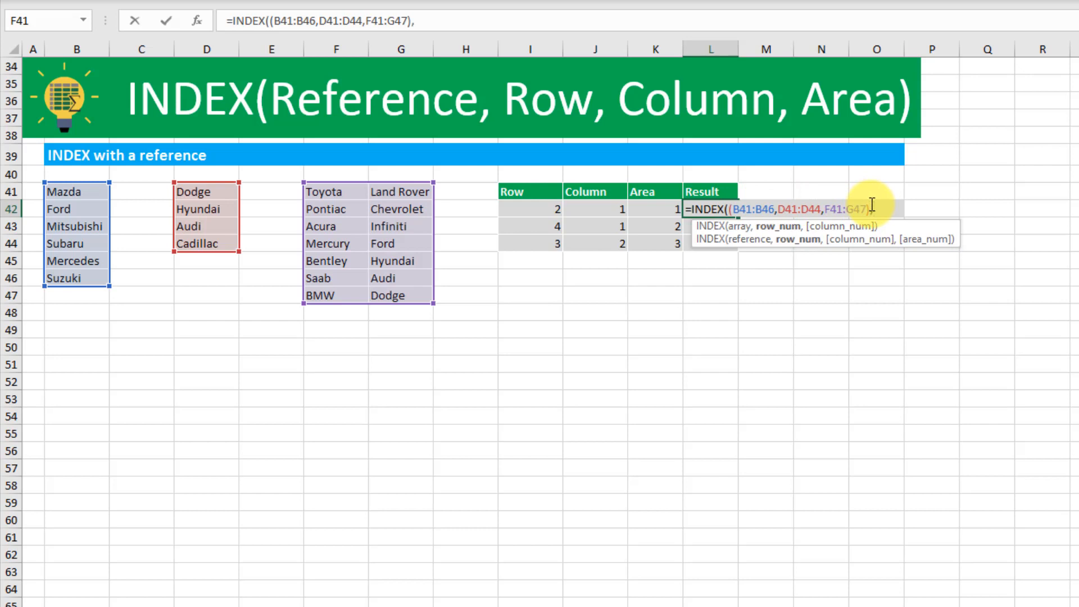
Complete the L42 formula with I42, J42 and K42 as row, column and area numbers and check its result against the first list.
{"action": "left_click", "coordinate": [546, 209]}
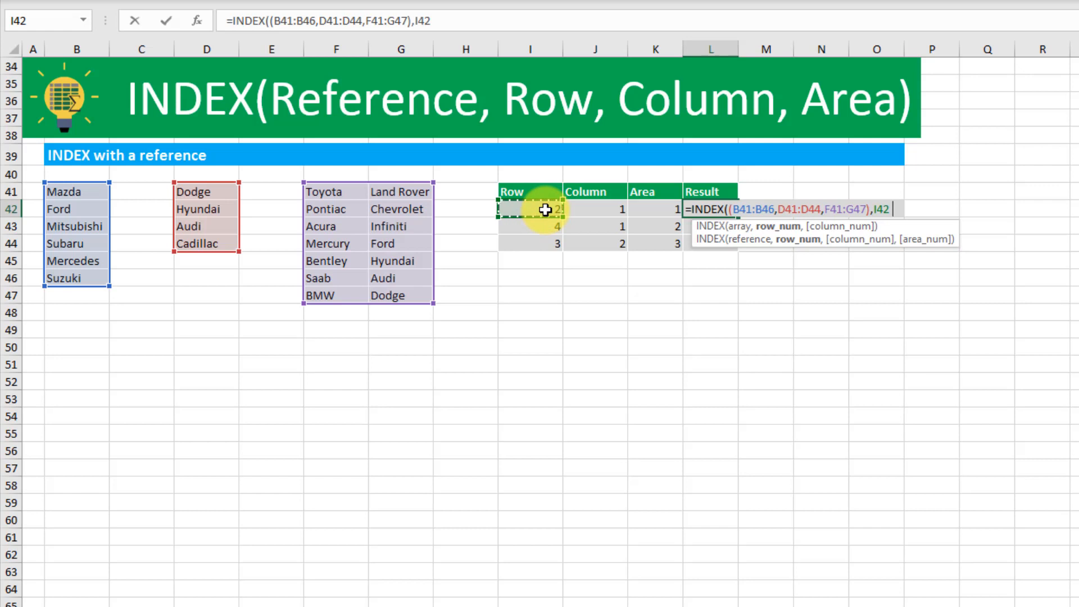
{"action": "type", "text": ","}
{"action": "left_click", "coordinate": [607, 209]}
{"action": "type", "text": ","}
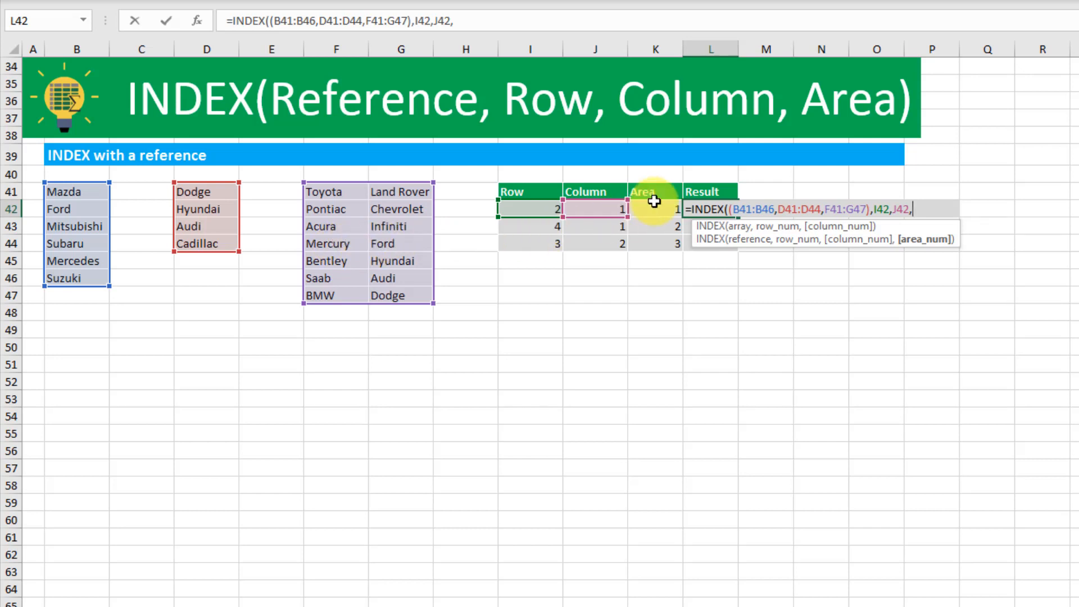
{"action": "left_click", "coordinate": [653, 209]}
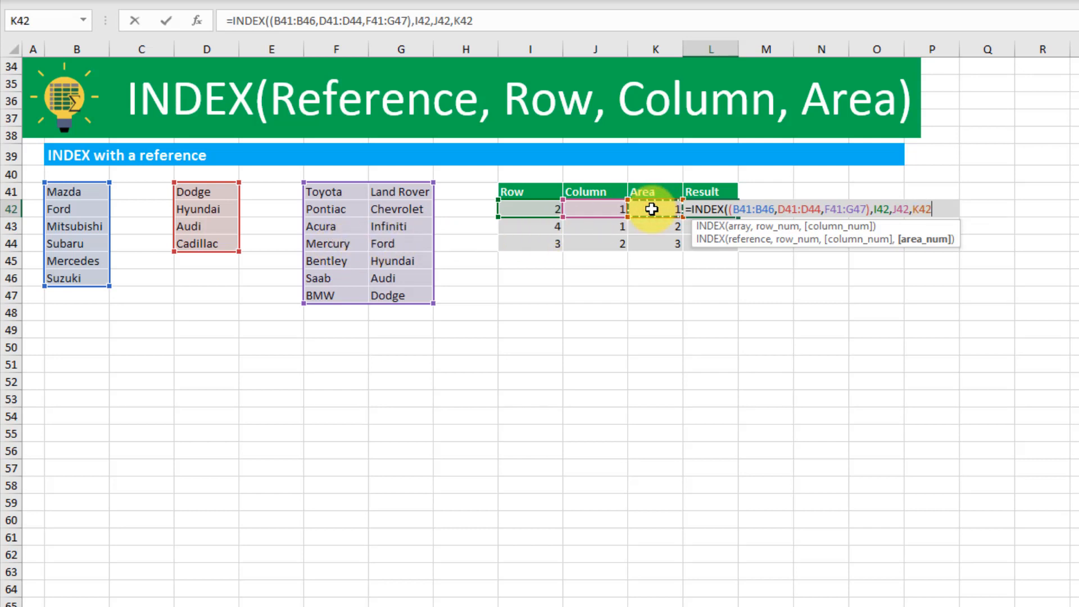
{"action": "type", "text": ")"}
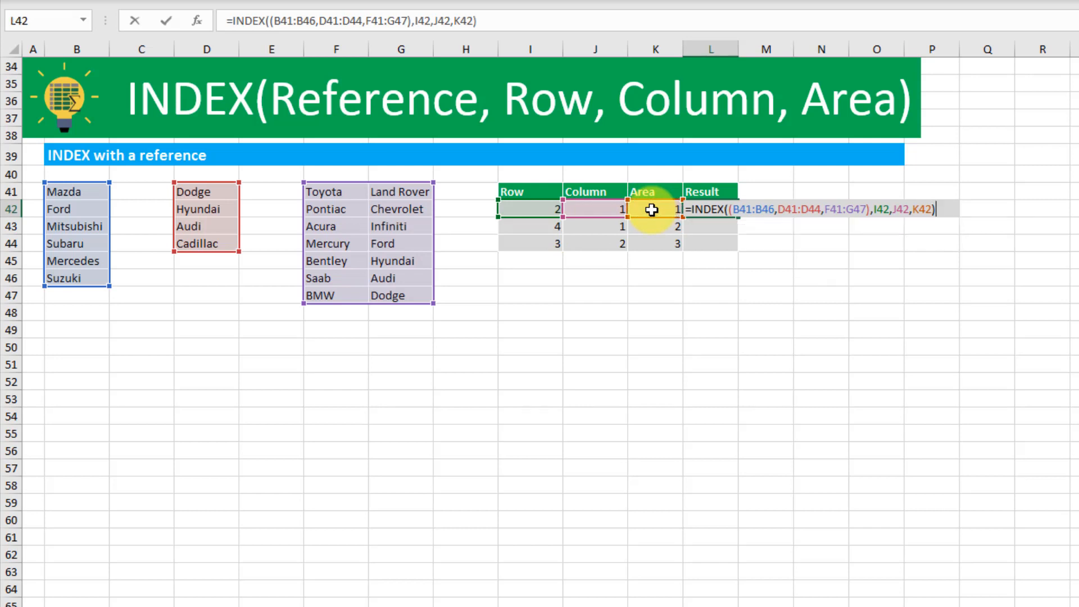
{"action": "key", "text": "Return"}
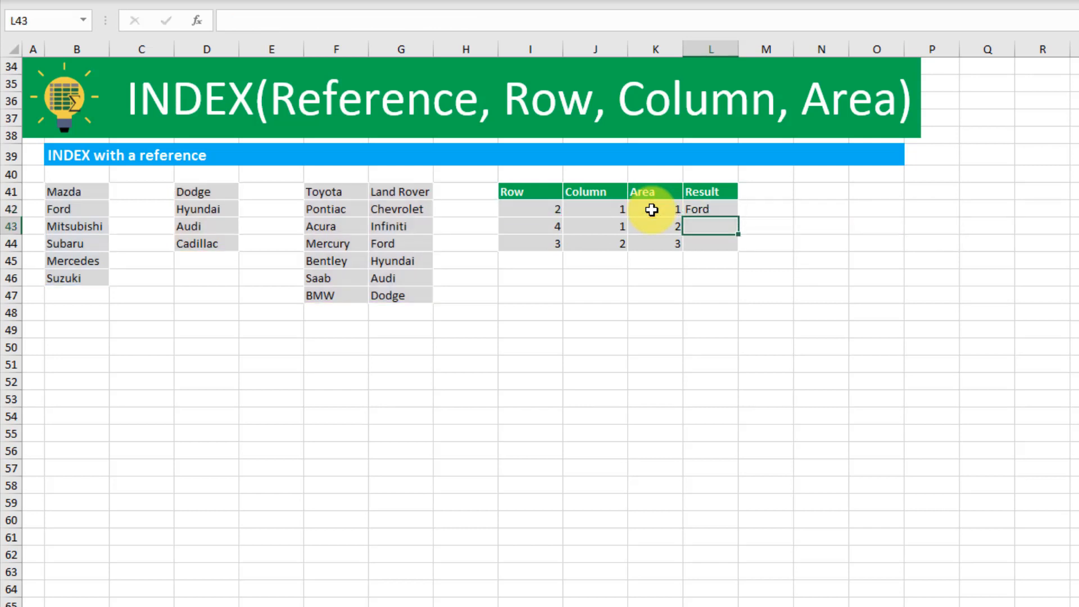
{"action": "left_click", "coordinate": [724, 208]}
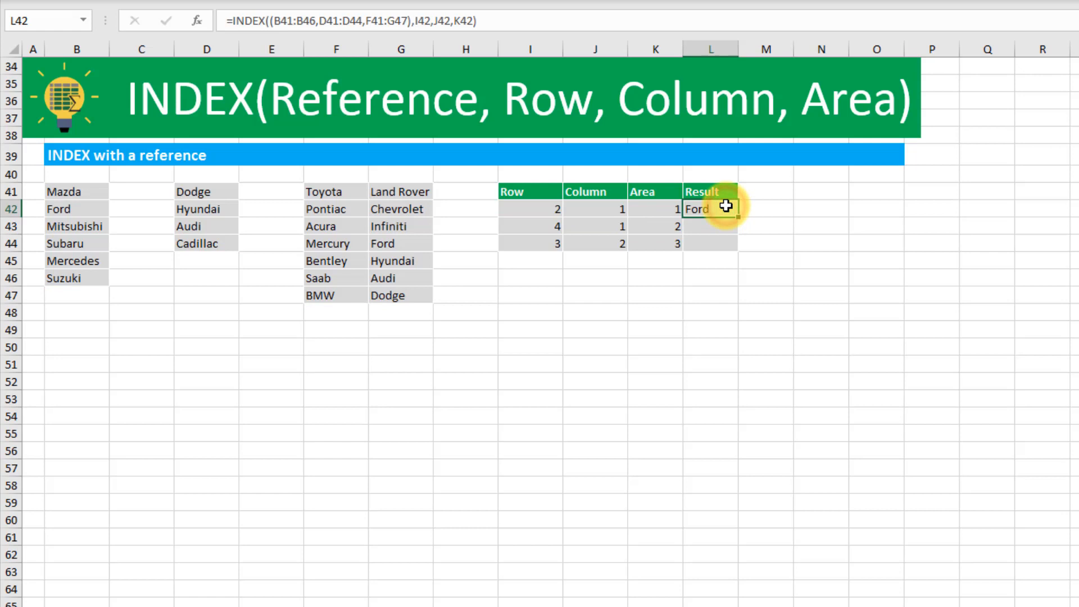
{"action": "left_click", "coordinate": [74, 209]}
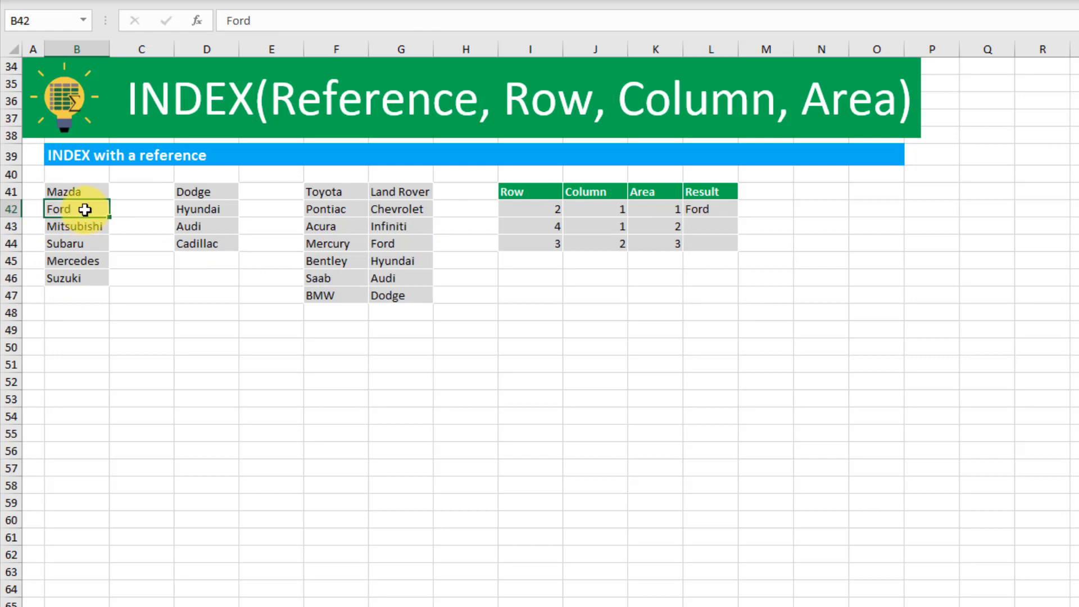
Make the three areas in the L42 formula absolute as $B$41:$B$46, $D$41:$D$44 and $F$41:$G$47.
{"action": "left_click", "coordinate": [709, 212]}
{"action": "double_click", "coordinate": [737, 216]}
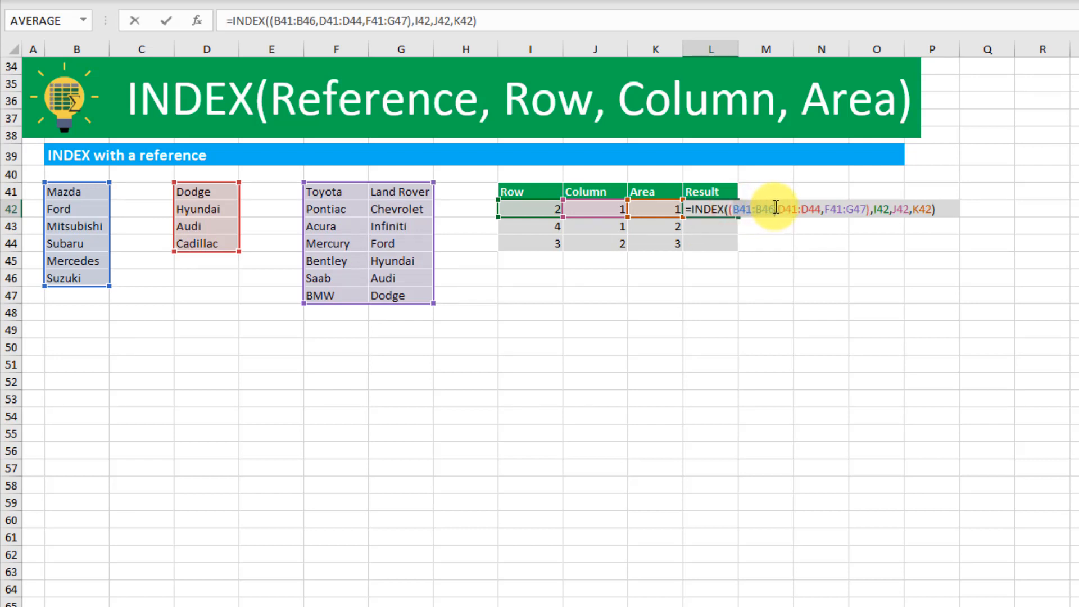
{"action": "key", "text": "F4"}
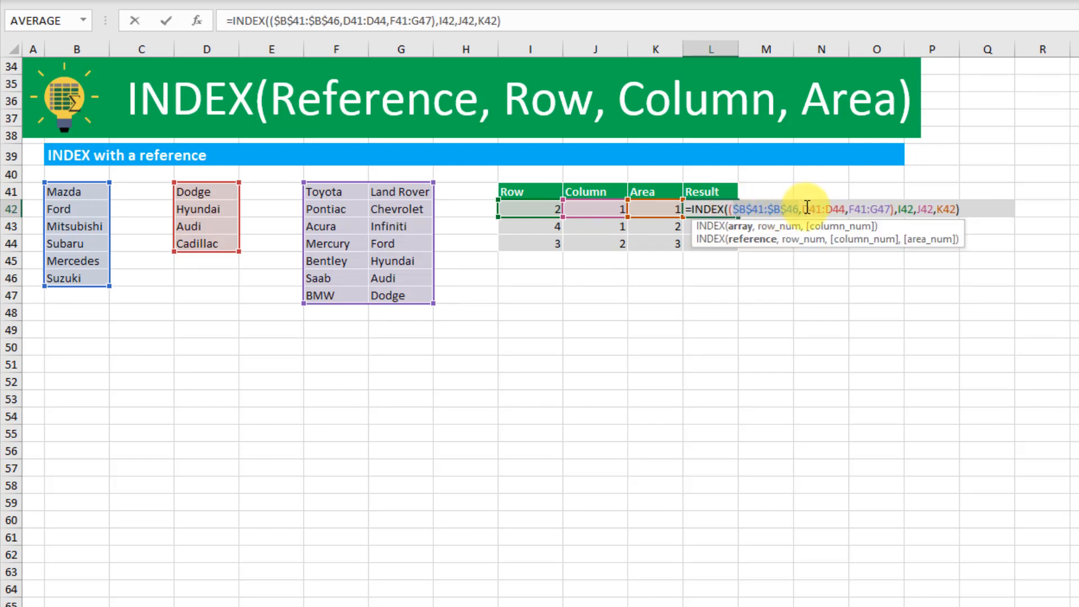
{"action": "left_click_drag", "start_coordinate": [804, 208], "coordinate": [830, 208]}
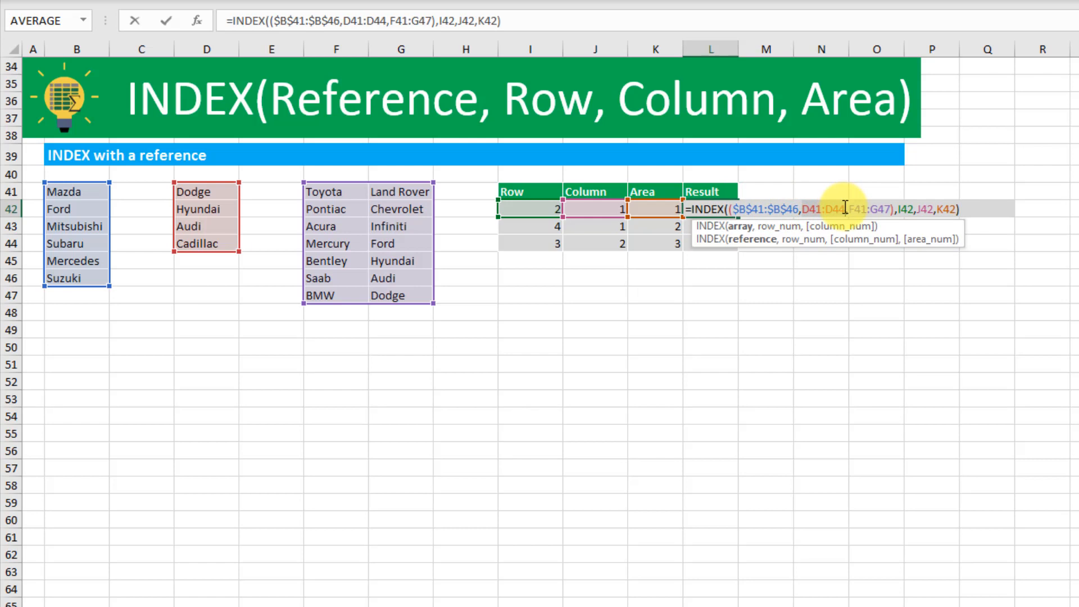
{"action": "key", "text": "F4"}
{"action": "left_click", "coordinate": [899, 209]}
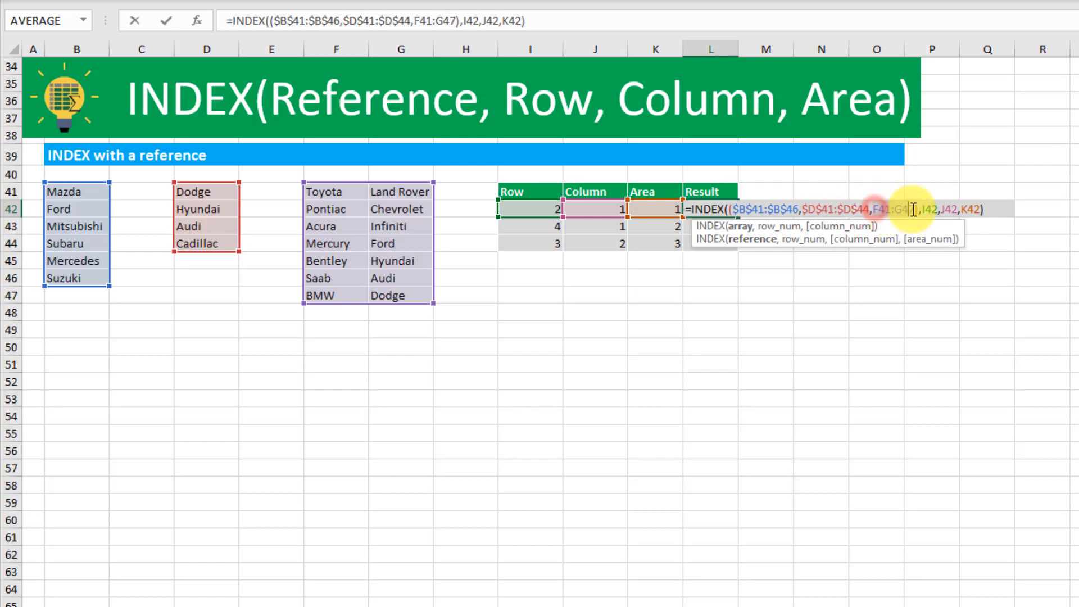
{"action": "key", "text": "F4"}
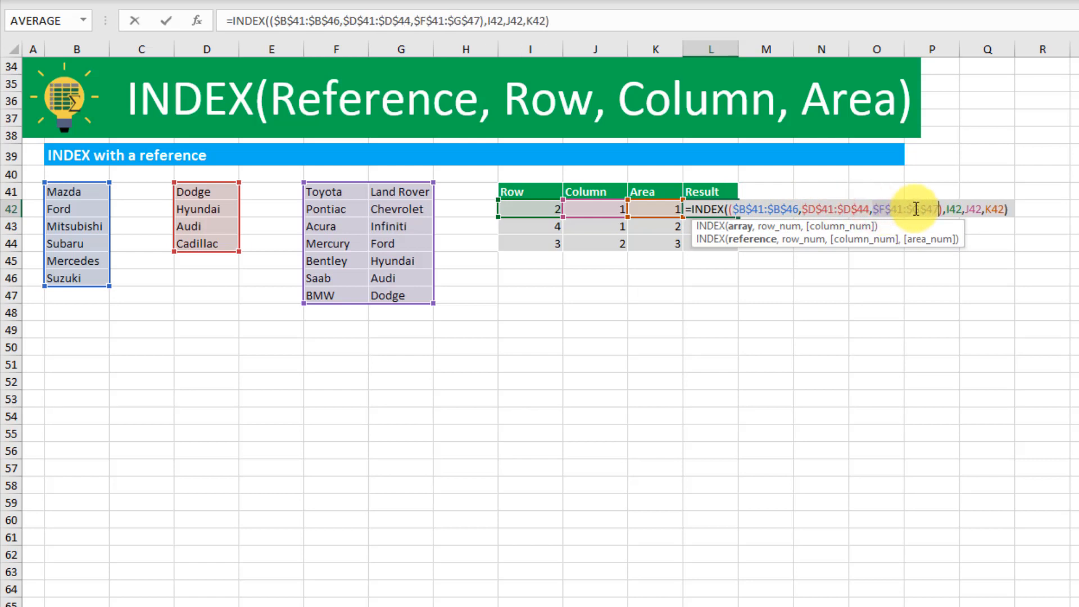
{"action": "key", "text": "Return"}
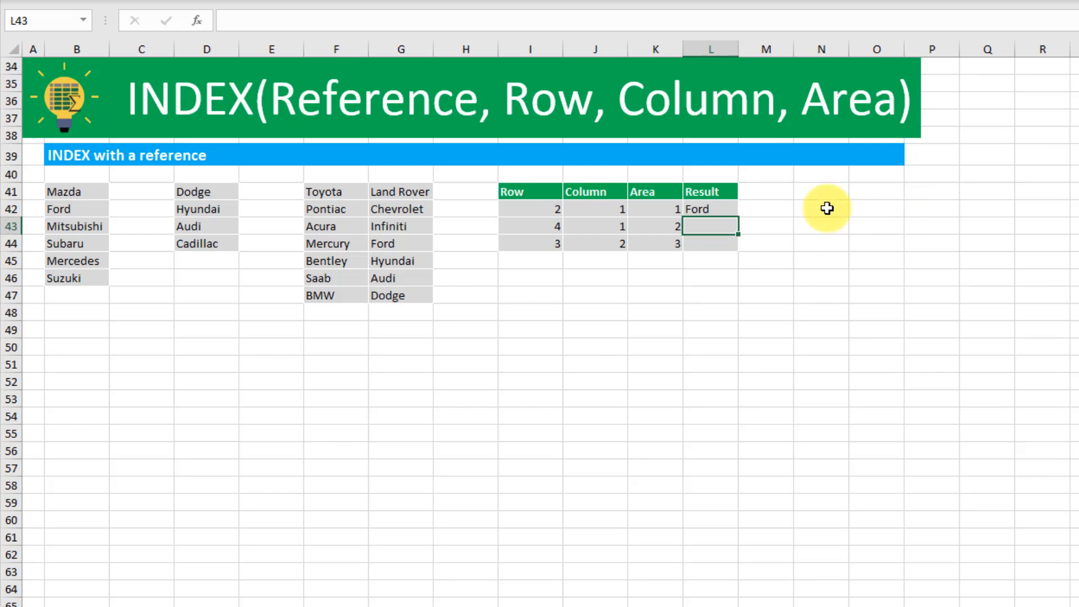
Copy the L42 formula down through L44 and check the L43 result against the fourth row of the second list.
{"action": "left_click", "coordinate": [731, 210]}
{"action": "left_click_drag", "start_coordinate": [739, 218], "coordinate": [735, 249]}
{"action": "left_click", "coordinate": [725, 229]}
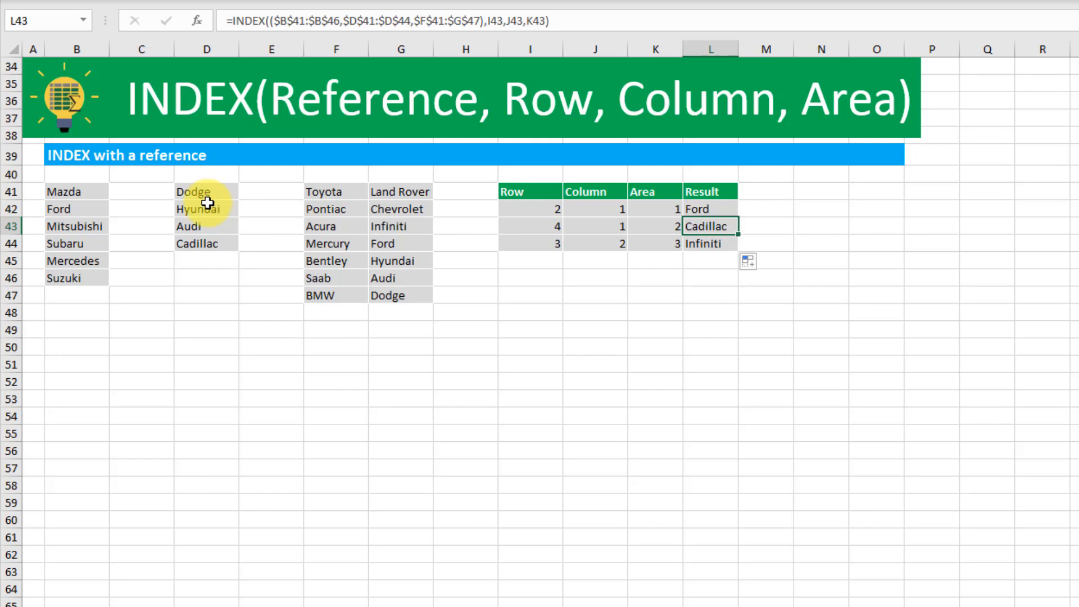
{"action": "left_click", "coordinate": [202, 243]}
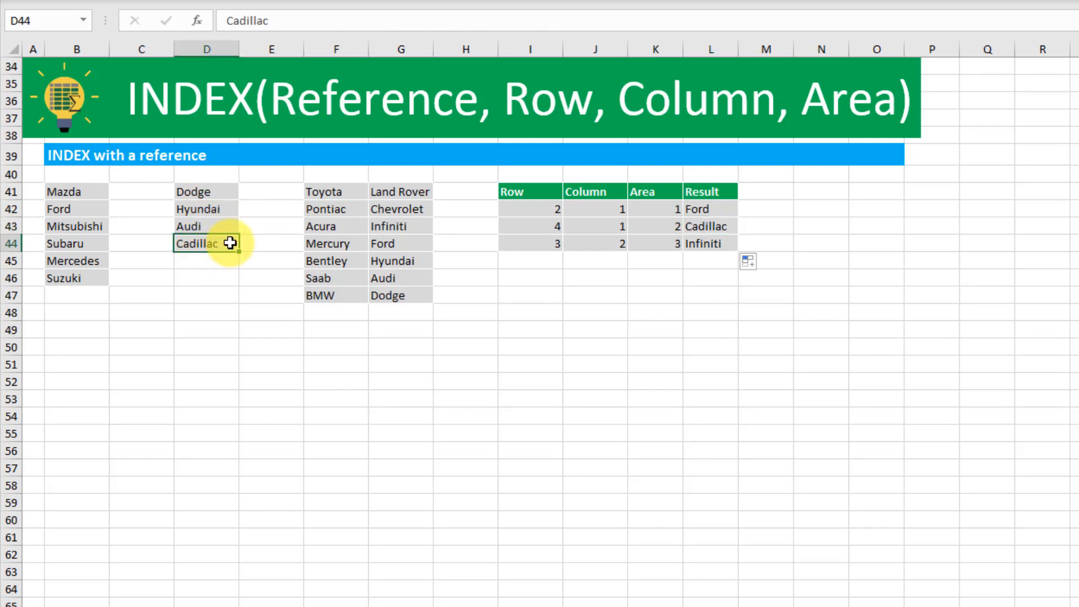
Check the L44 result against the third row of the second column in the third area, F41:G47.
{"action": "left_click", "coordinate": [723, 226]}
{"action": "left_click", "coordinate": [711, 246]}
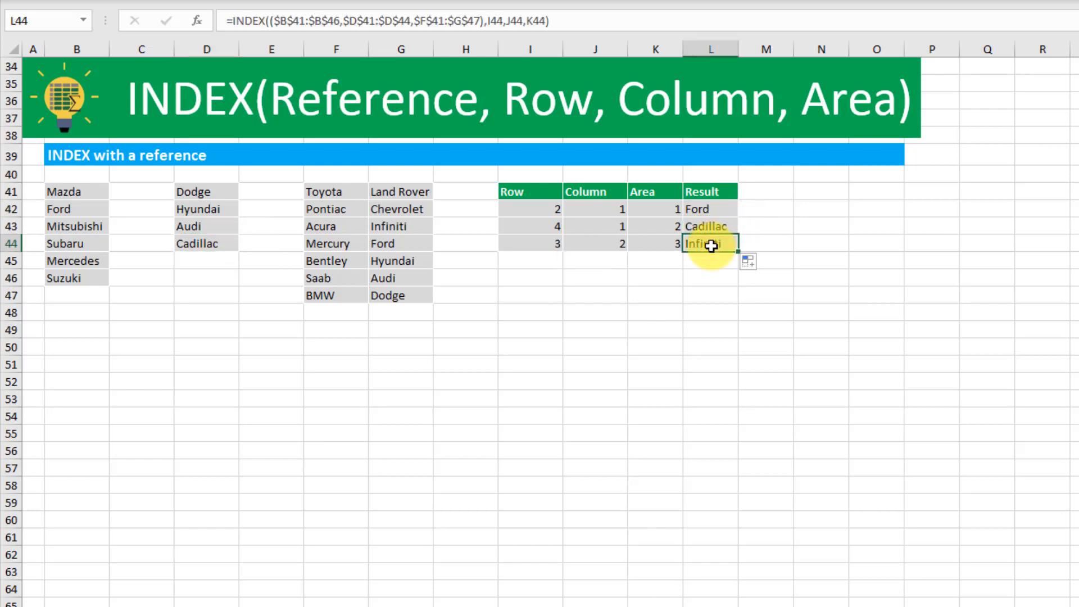
{"action": "left_click", "coordinate": [669, 241]}
{"action": "left_click", "coordinate": [712, 243]}
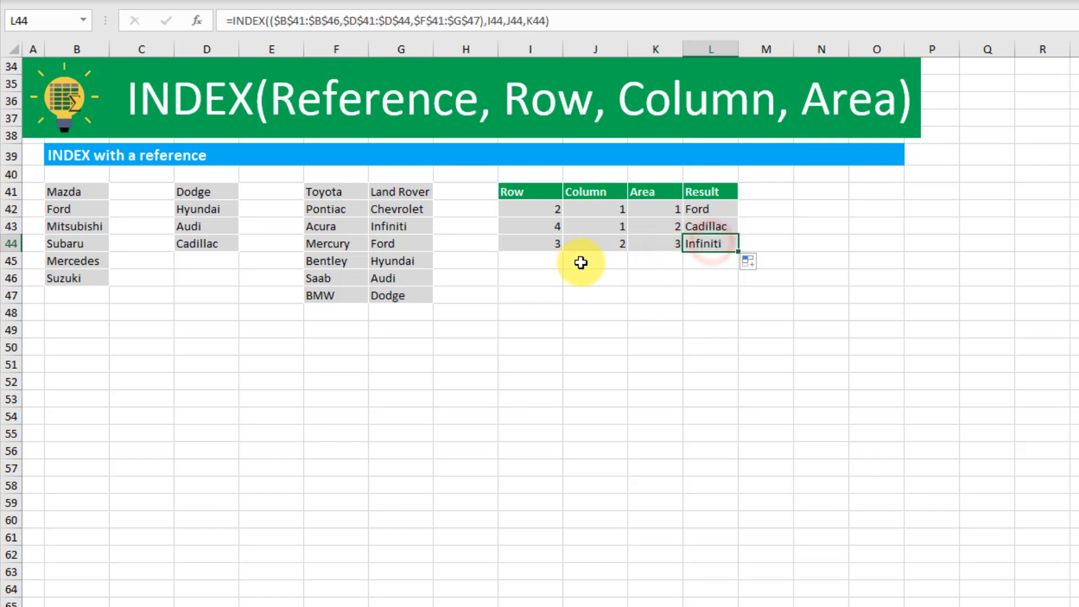
{"action": "left_click", "coordinate": [544, 245]}
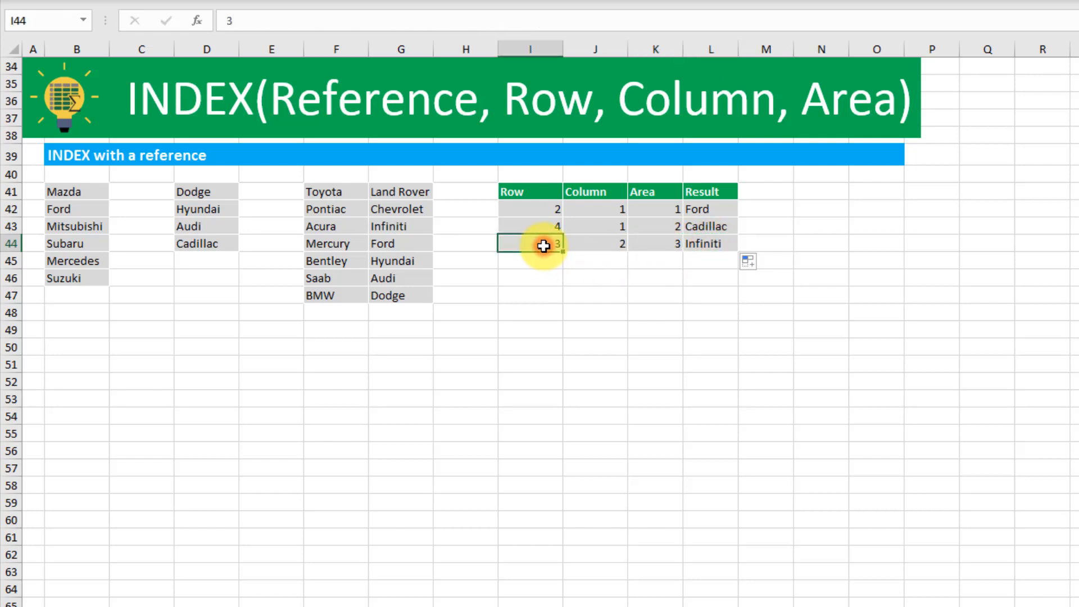
{"action": "left_click", "coordinate": [602, 243]}
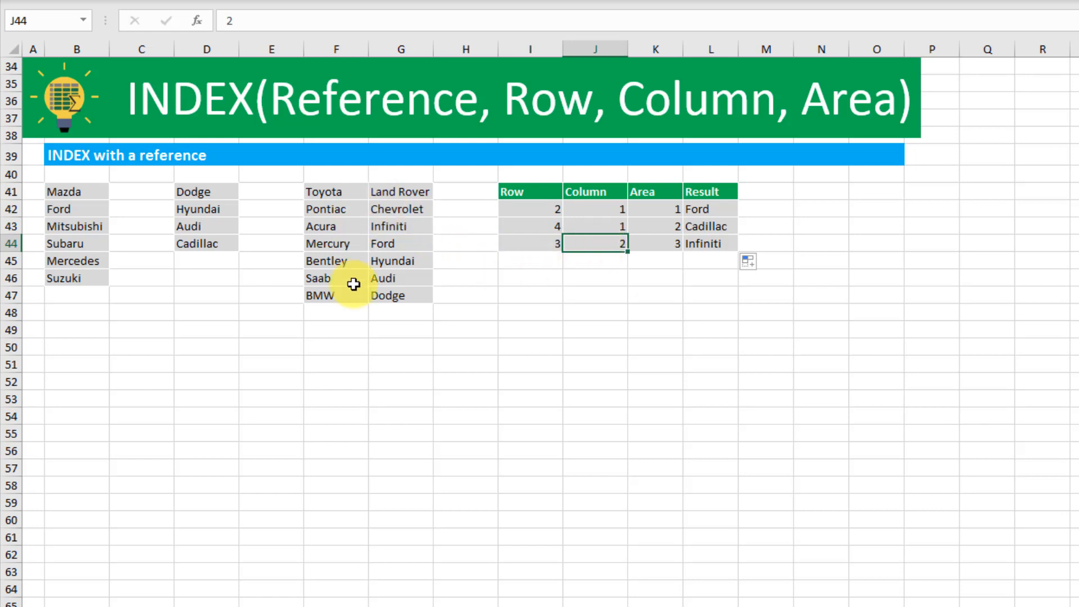
{"action": "left_click", "coordinate": [350, 226]}
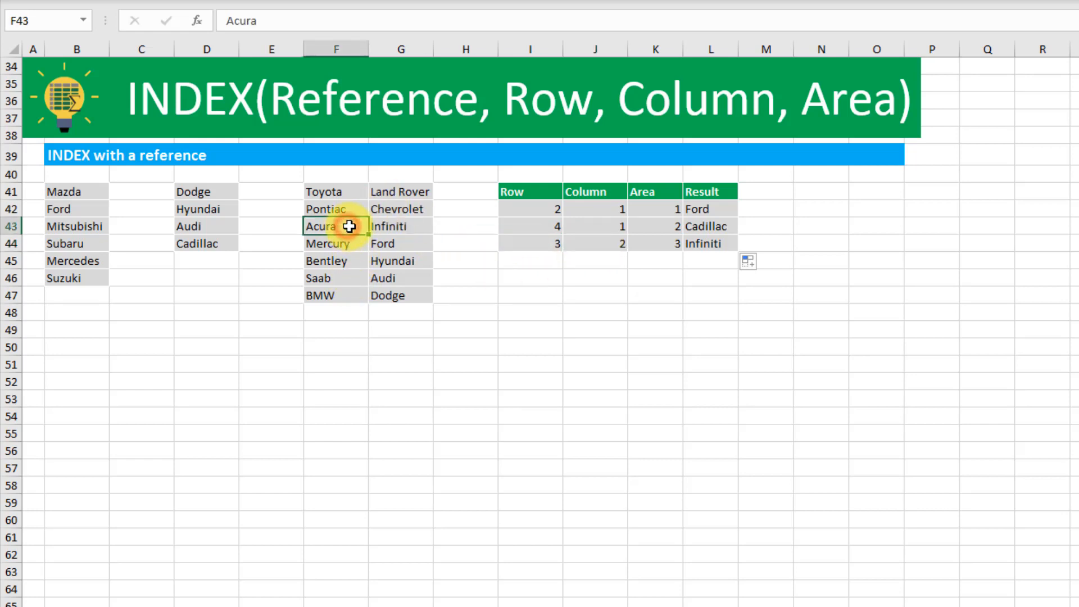
{"action": "left_click", "coordinate": [393, 227]}
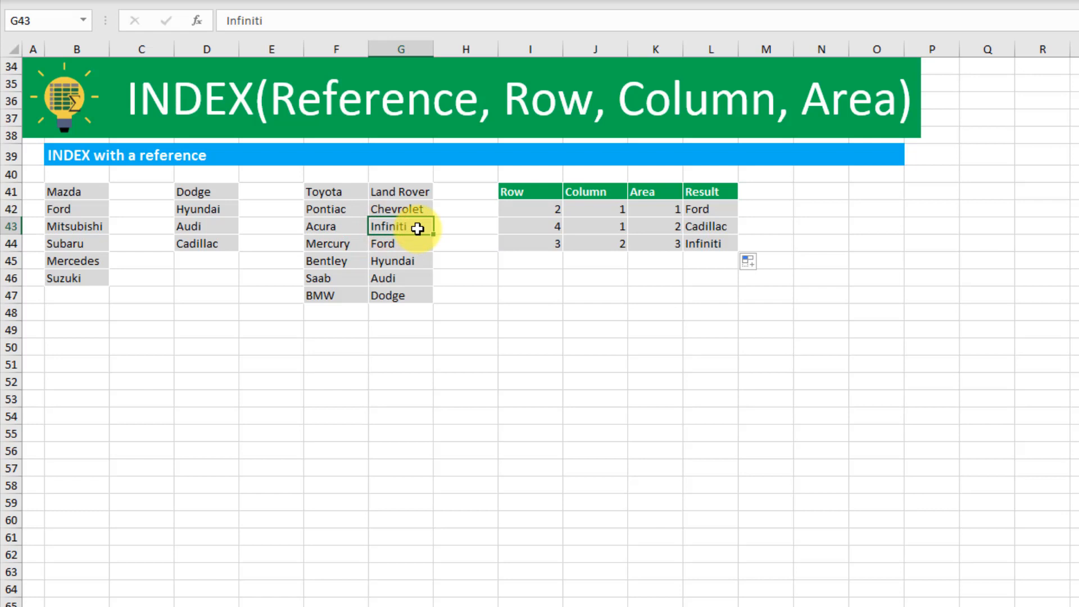
{"action": "left_click", "coordinate": [717, 243]}
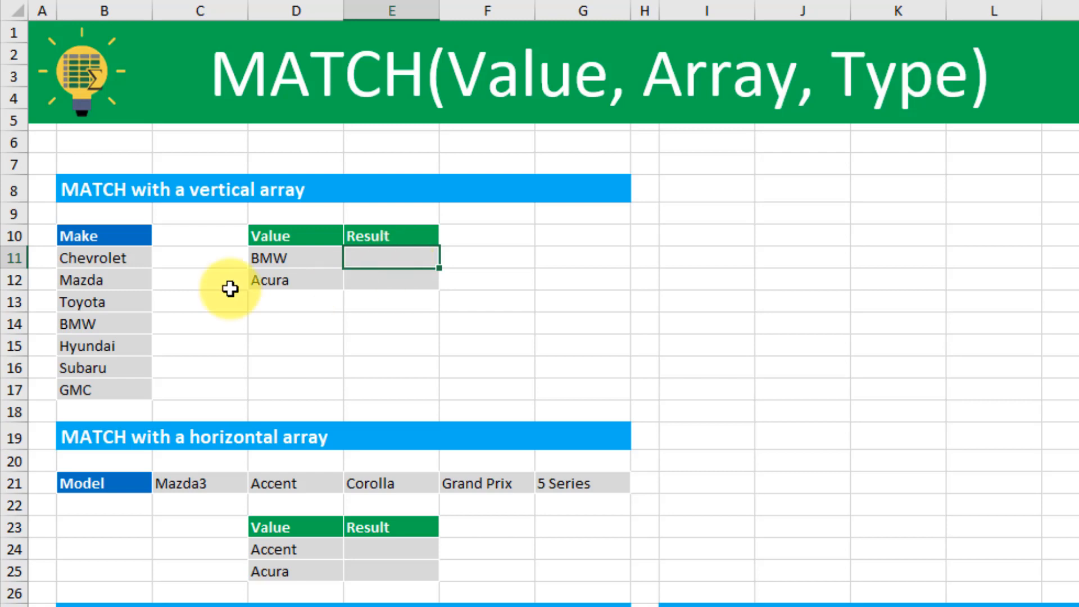
On the MATCH sheet, start a MATCH formula in E11 with D11 as the lookup value.
{"action": "left_click_drag", "start_coordinate": [133, 258], "coordinate": [123, 382]}
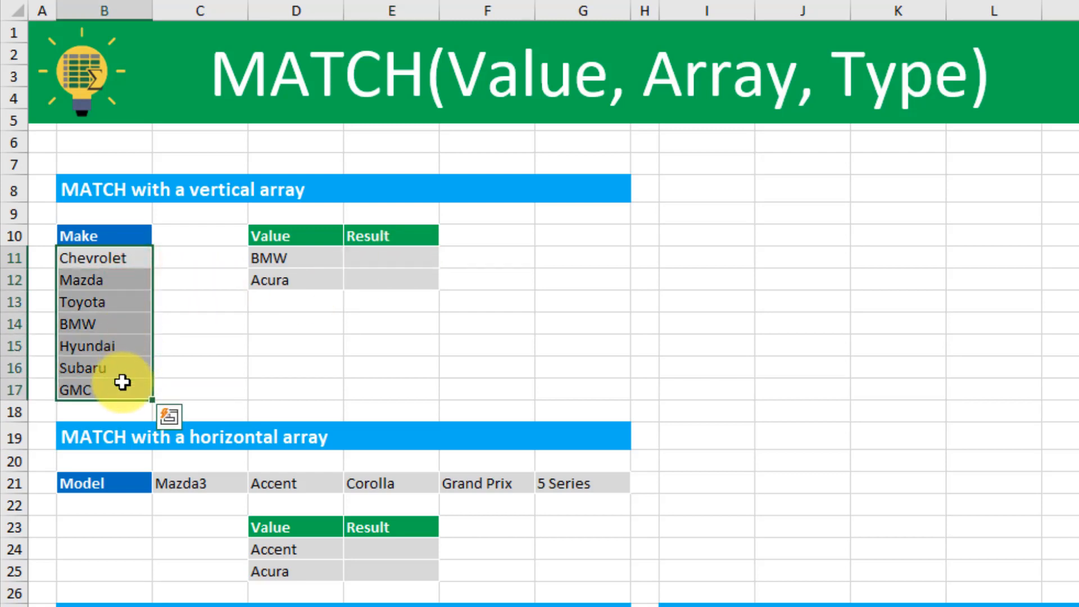
{"action": "left_click", "coordinate": [373, 262]}
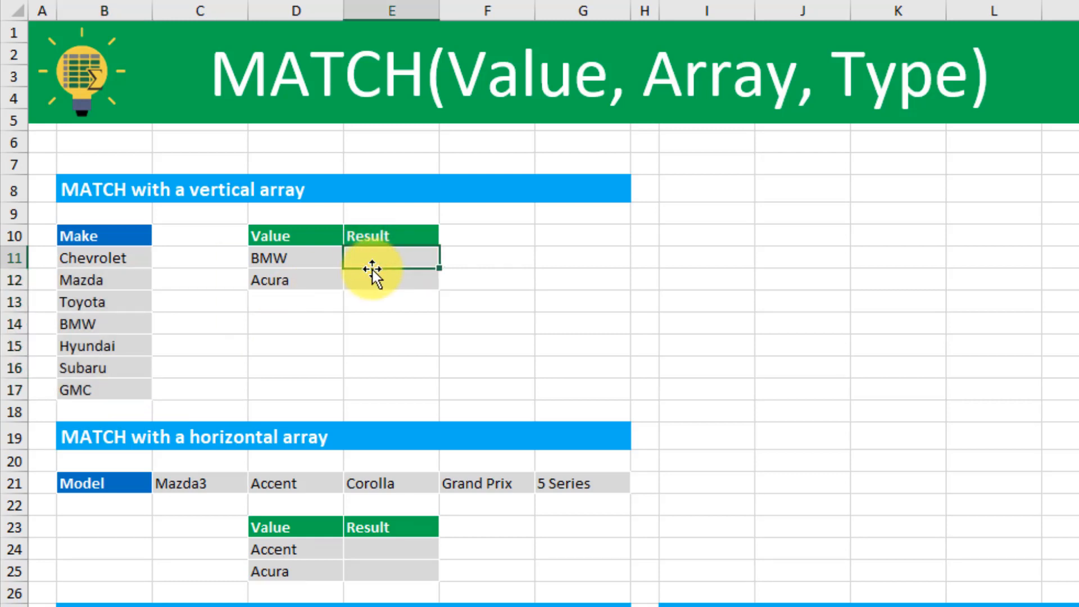
{"action": "left_click", "coordinate": [305, 258]}
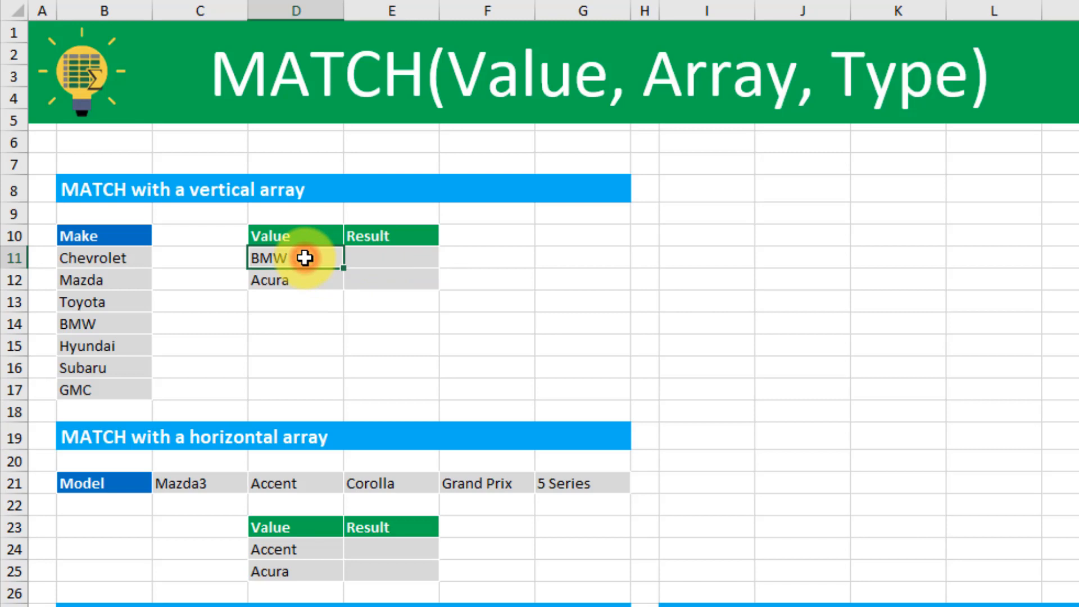
{"action": "left_click", "coordinate": [372, 262]}
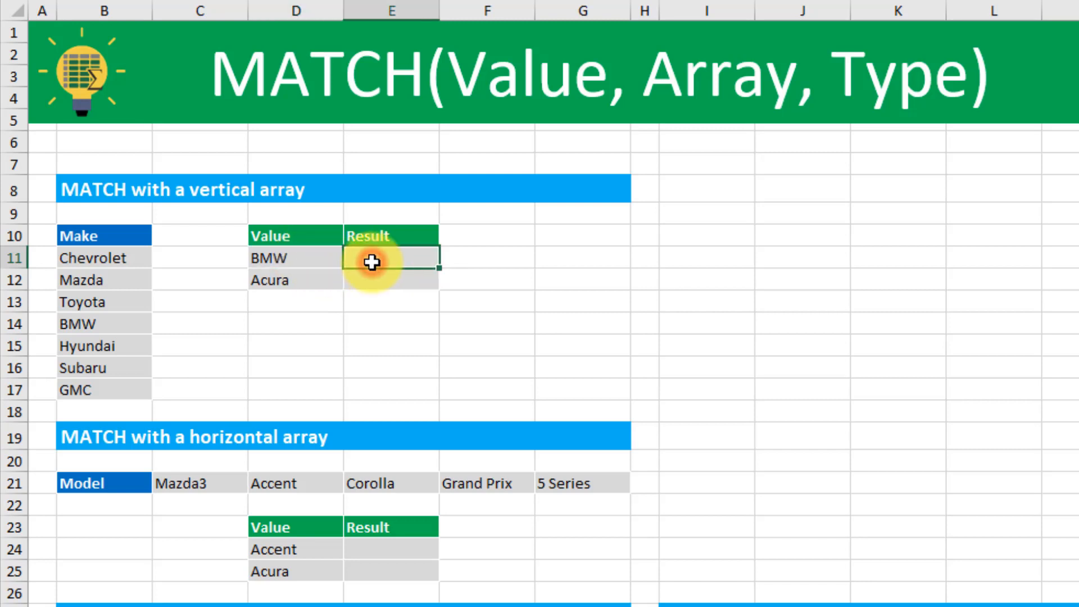
{"action": "type", "text": "=matc"}
{"action": "key", "text": "Tab"}
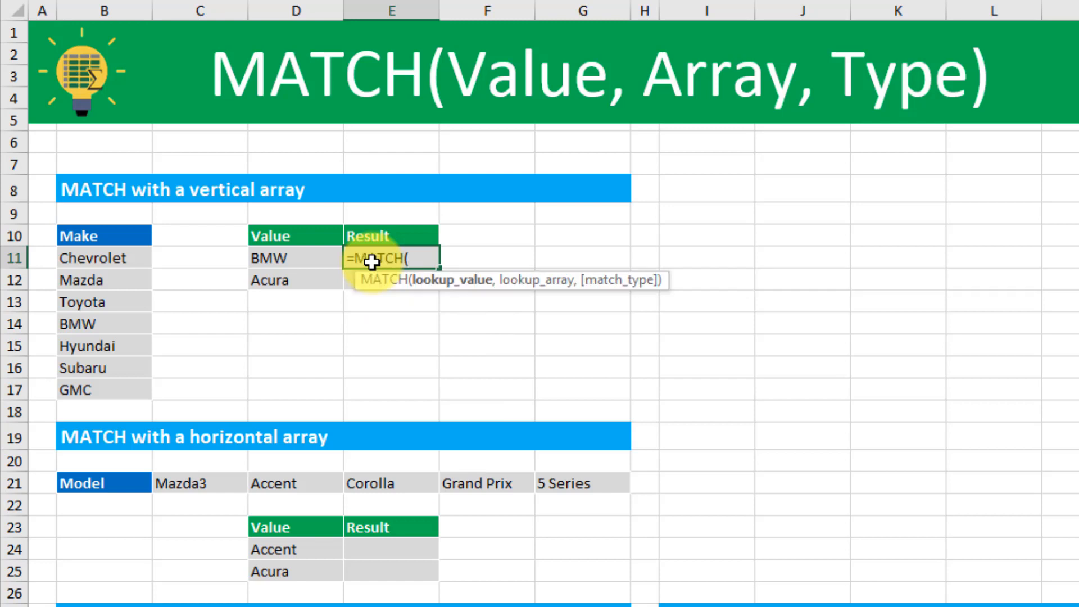
{"action": "left_click", "coordinate": [289, 257]}
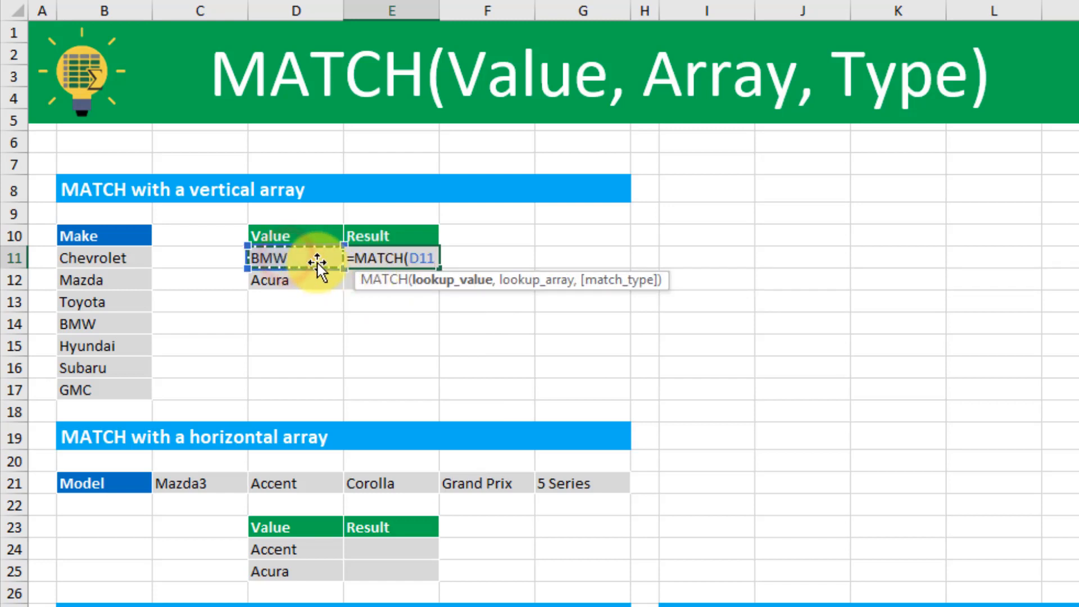
{"action": "type", "text": ","}
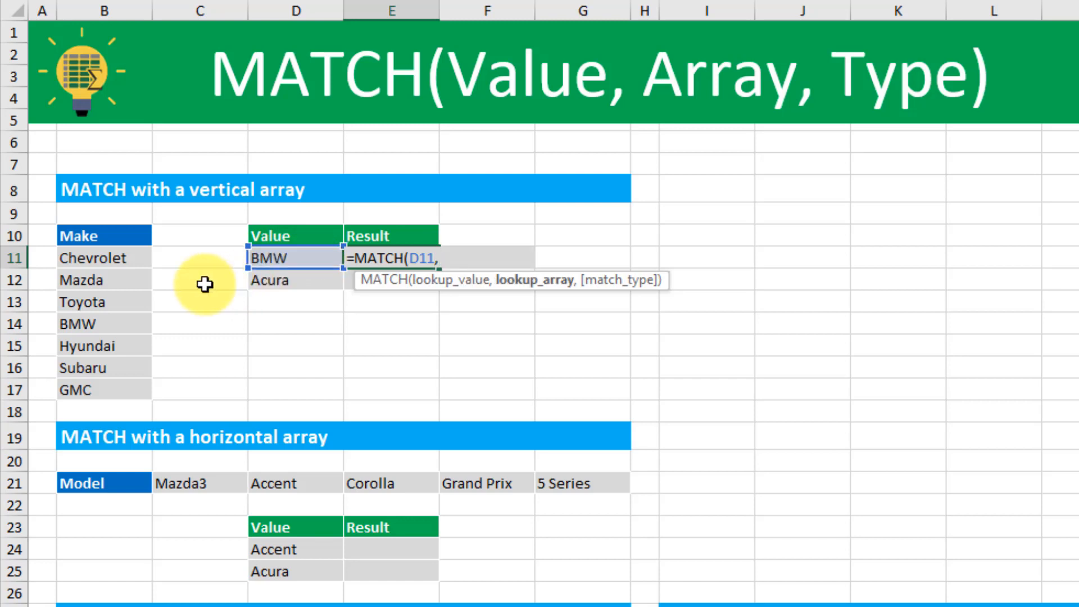
Complete the E11 formula with the absolute lookup array $B$11:$B$17 and match type 0 for an exact match.
{"action": "left_click", "coordinate": [117, 257]}
{"action": "left_click_drag", "start_coordinate": [117, 257], "coordinate": [119, 385]}
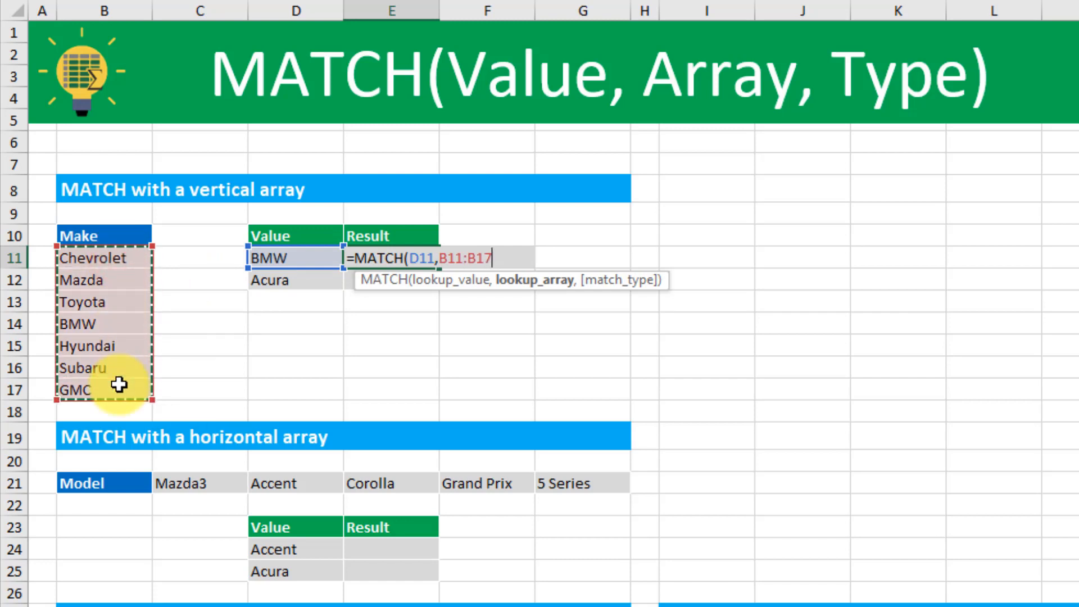
{"action": "key", "text": "F4"}
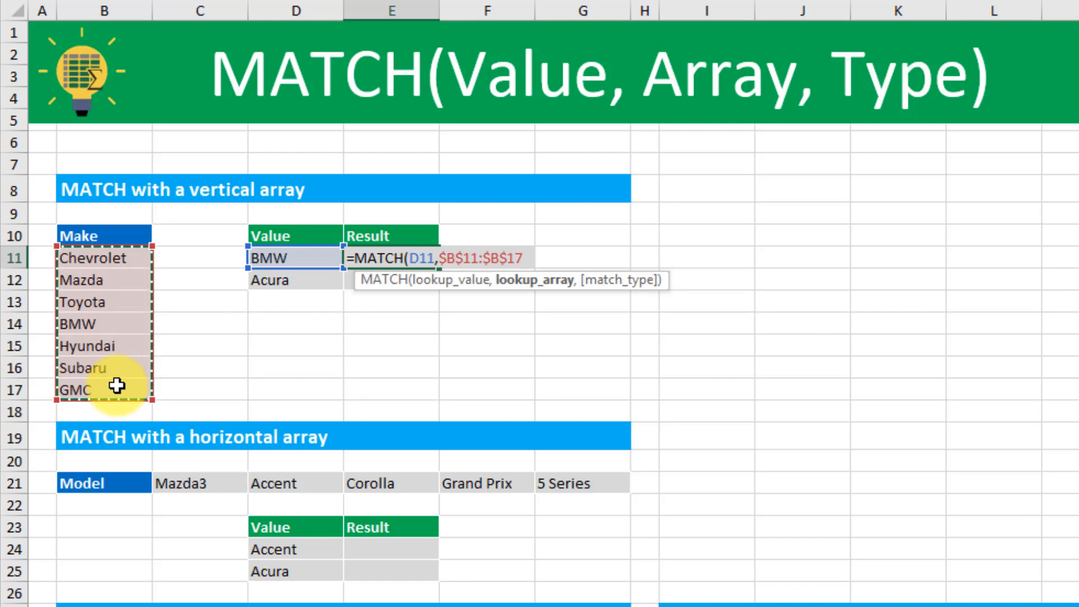
{"action": "type", "text": ","}
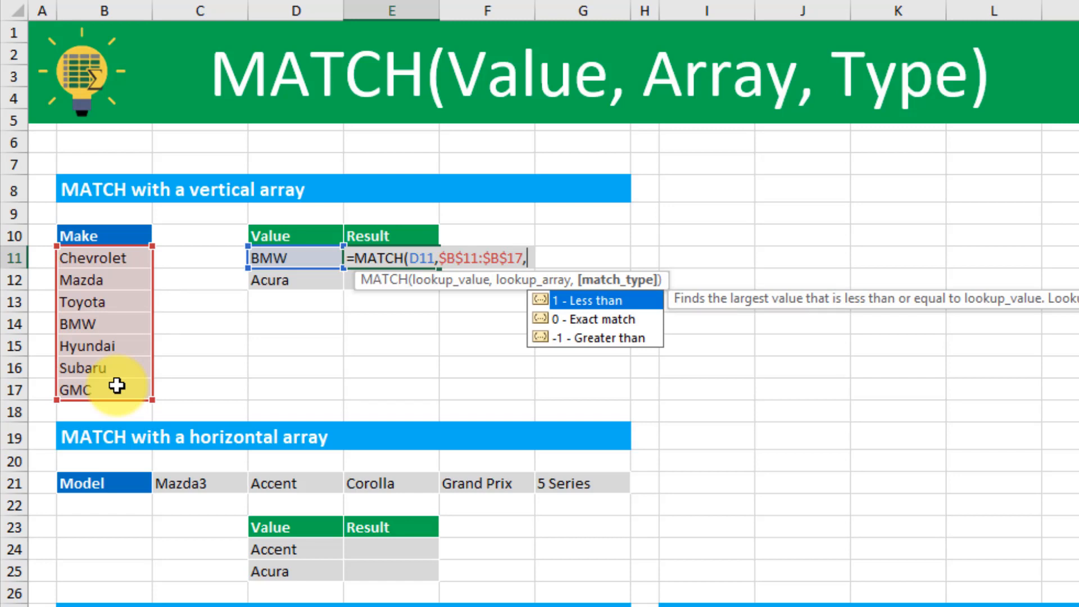
{"action": "key", "text": "Down"}
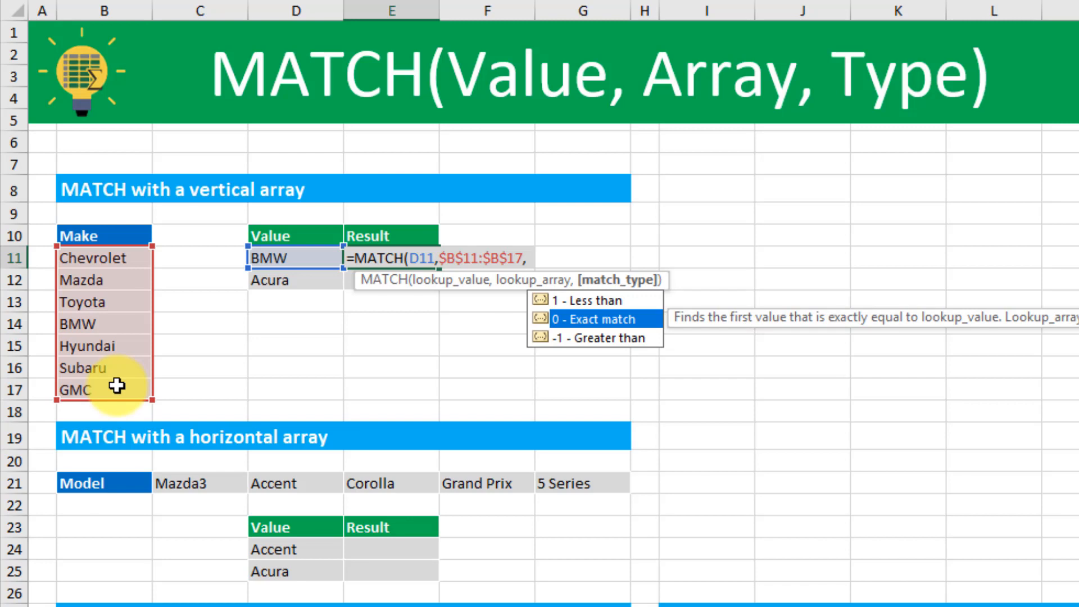
{"action": "key", "text": "Tab"}
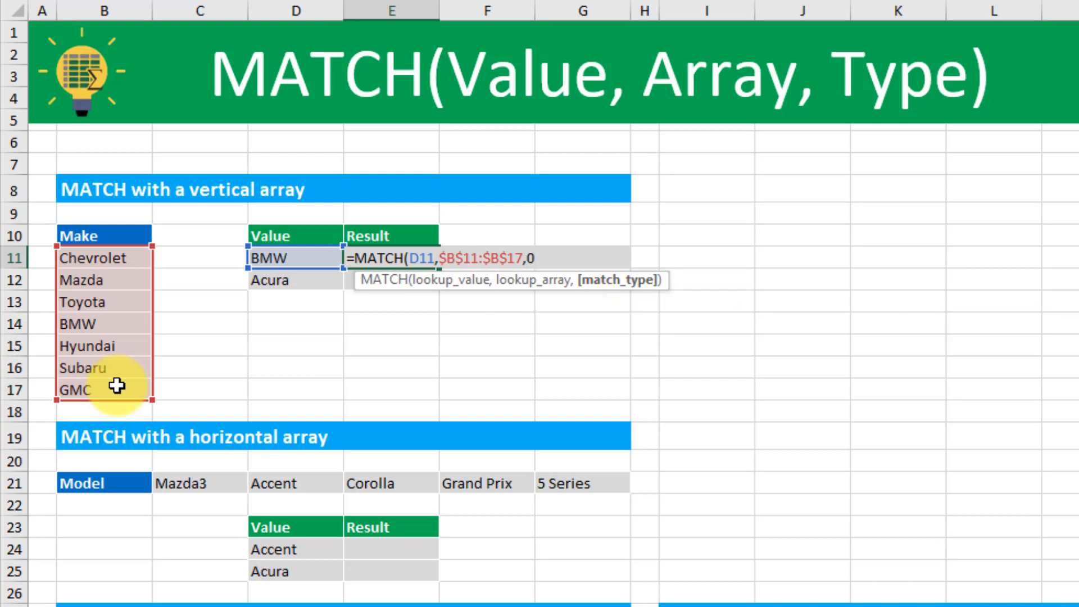
{"action": "type", "text": ")"}
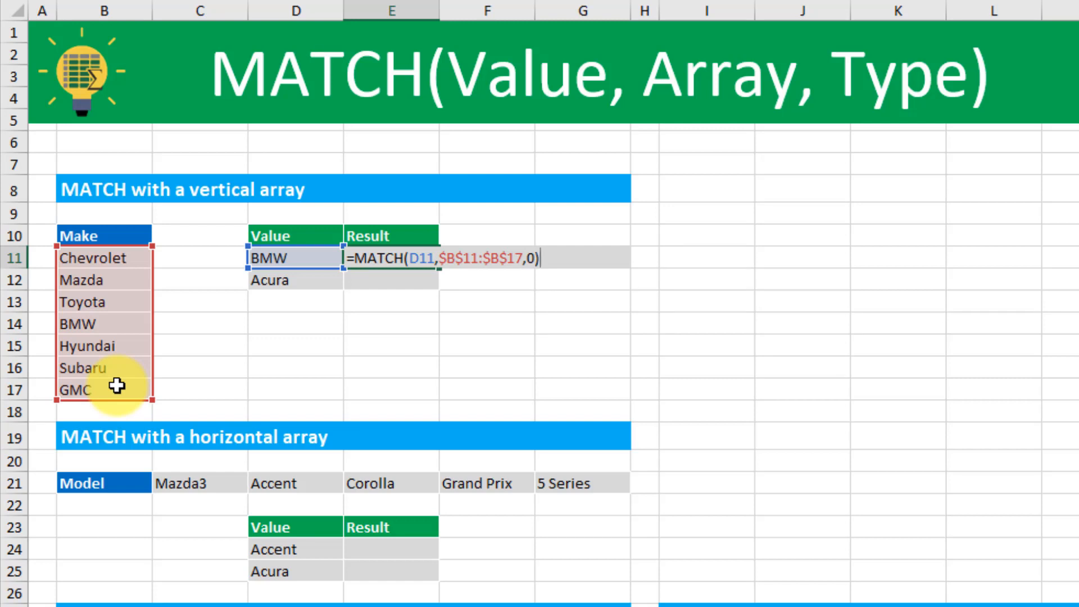
{"action": "key", "text": "Return"}
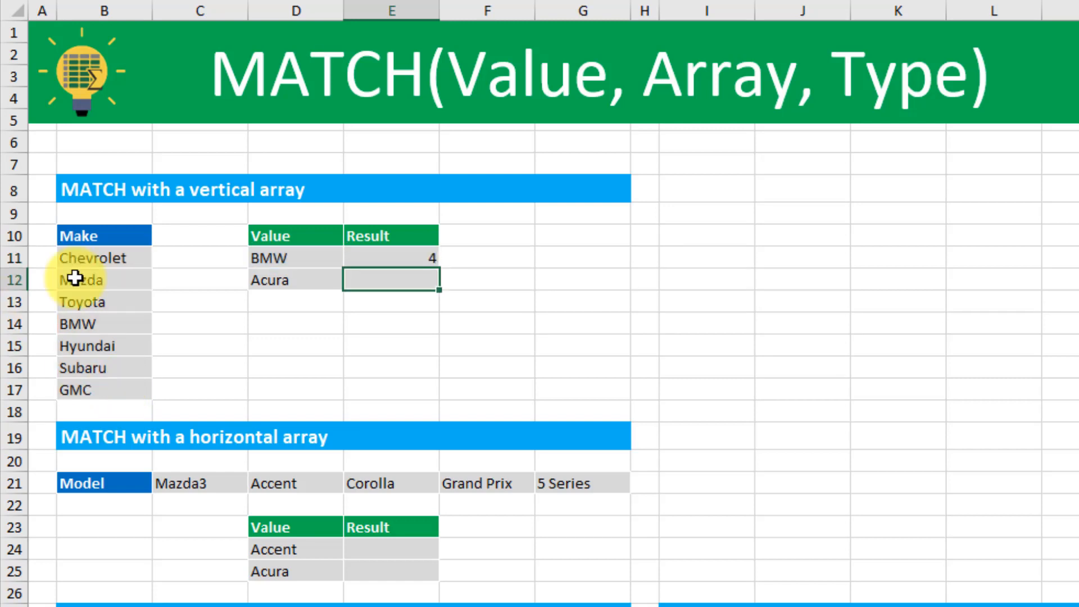
Check the E11 result against BMW's position in the Make list and copy the formula down to E12.
{"action": "left_click", "coordinate": [388, 256]}
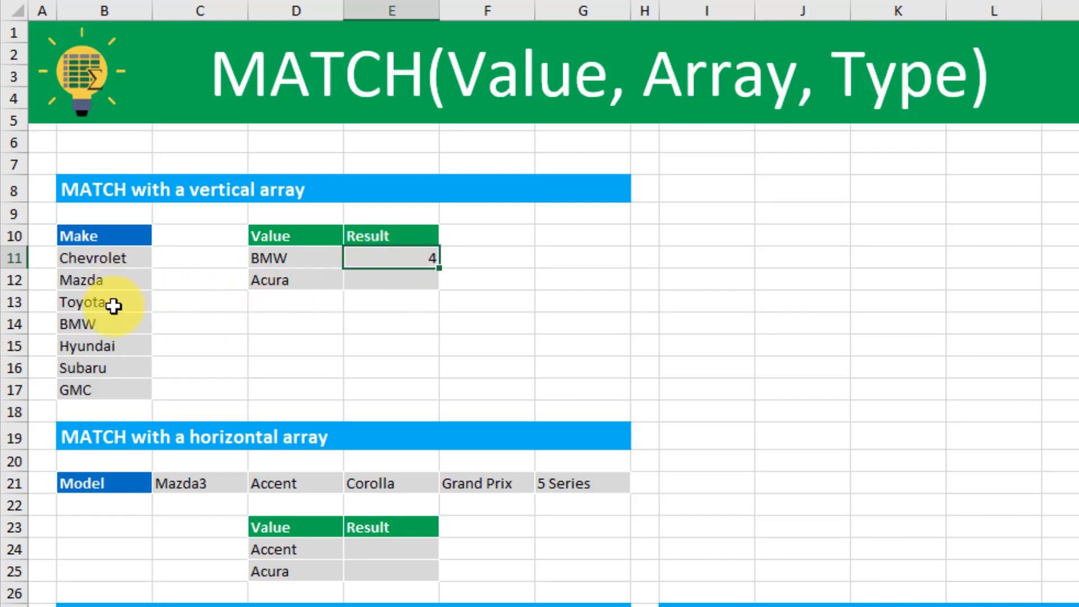
{"action": "left_click", "coordinate": [110, 324]}
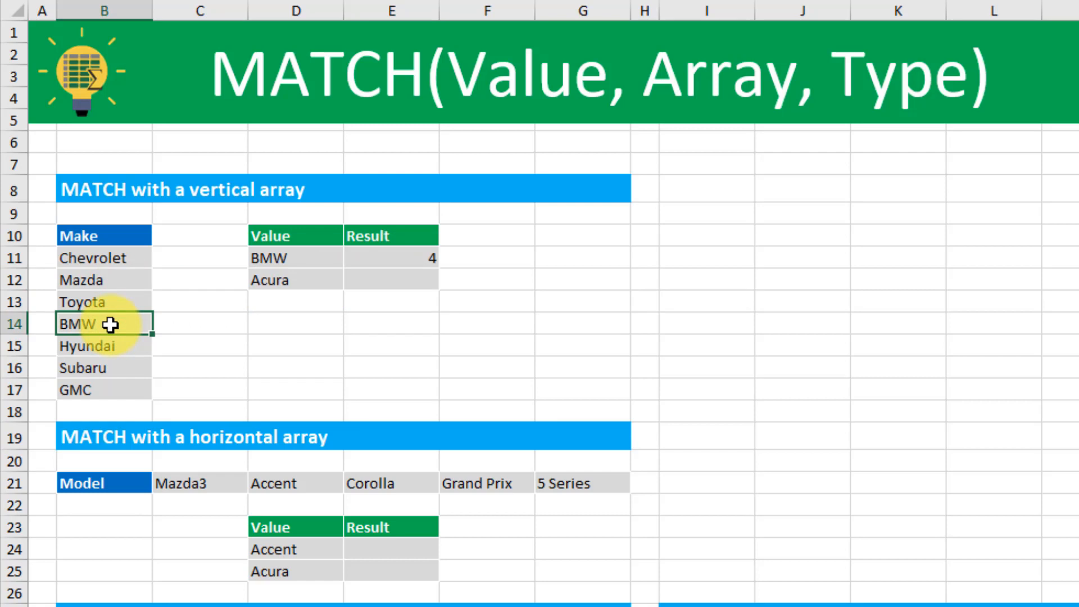
{"action": "left_click_drag", "start_coordinate": [113, 259], "coordinate": [114, 321]}
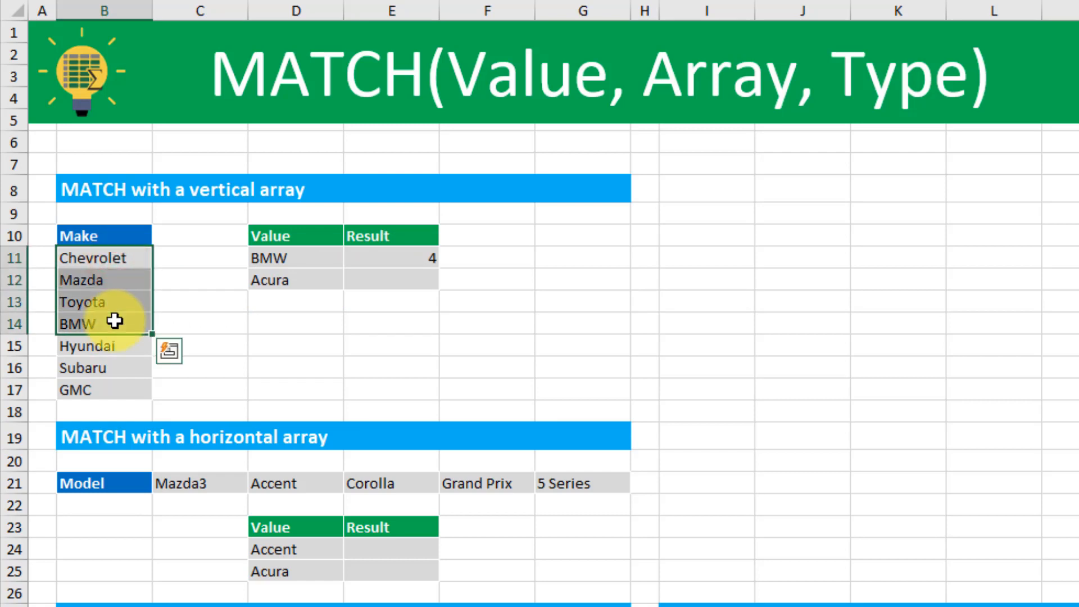
{"action": "left_click_drag", "start_coordinate": [121, 258], "coordinate": [121, 384]}
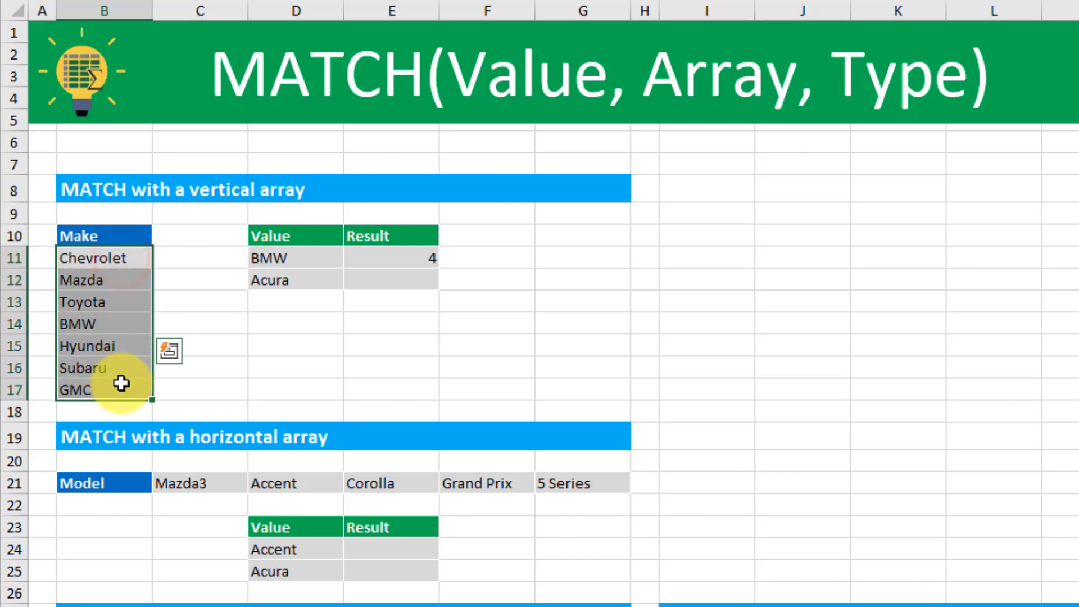
{"action": "left_click", "coordinate": [411, 259]}
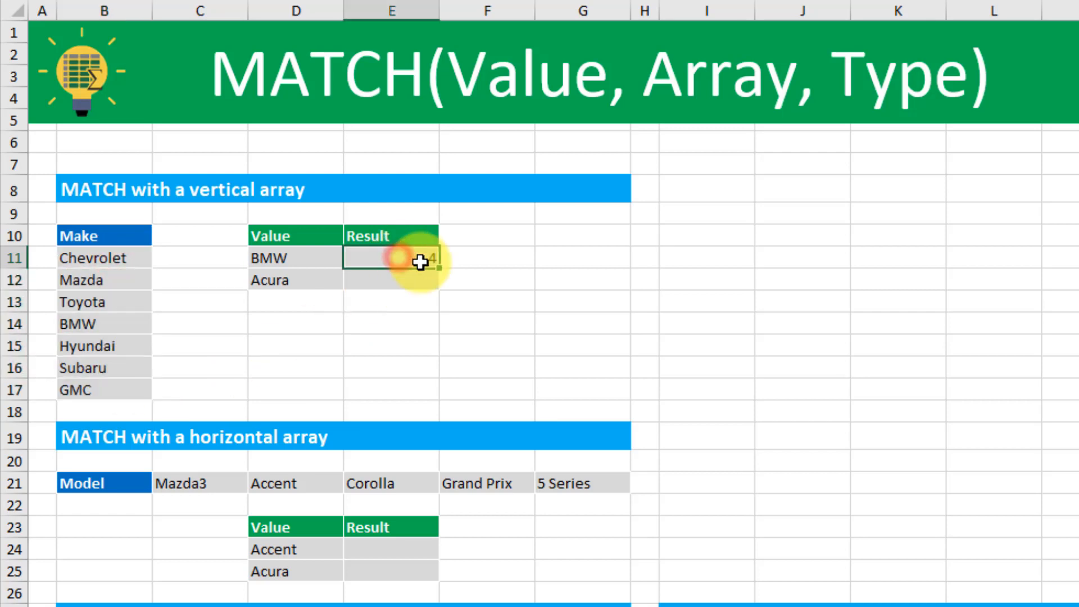
{"action": "left_click_drag", "start_coordinate": [438, 268], "coordinate": [436, 286]}
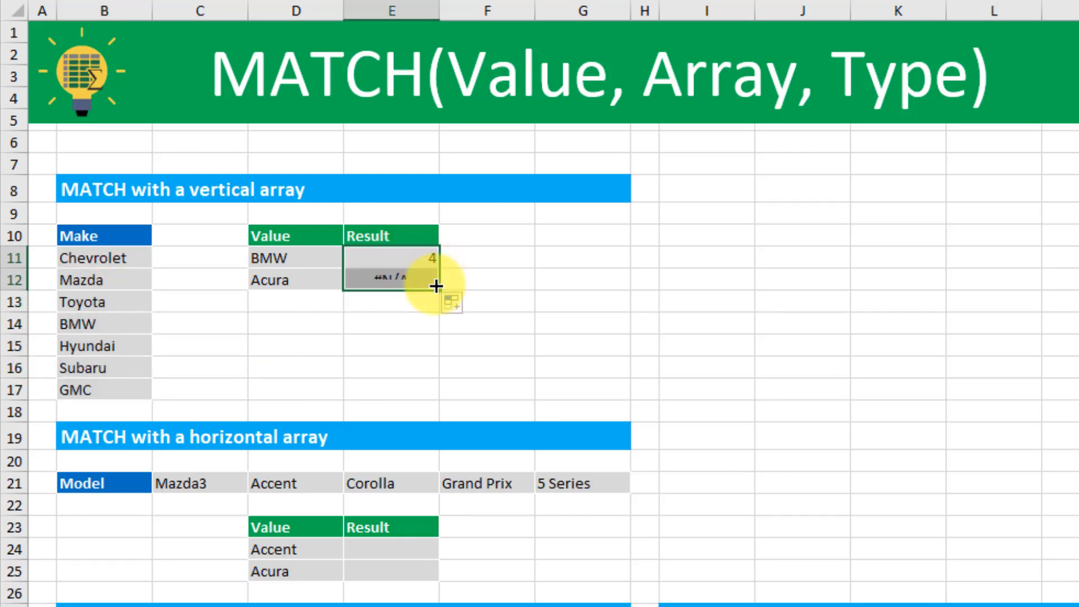
Check the E12 result for Acura against the Make list in B11:B17.
{"action": "left_click", "coordinate": [420, 282]}
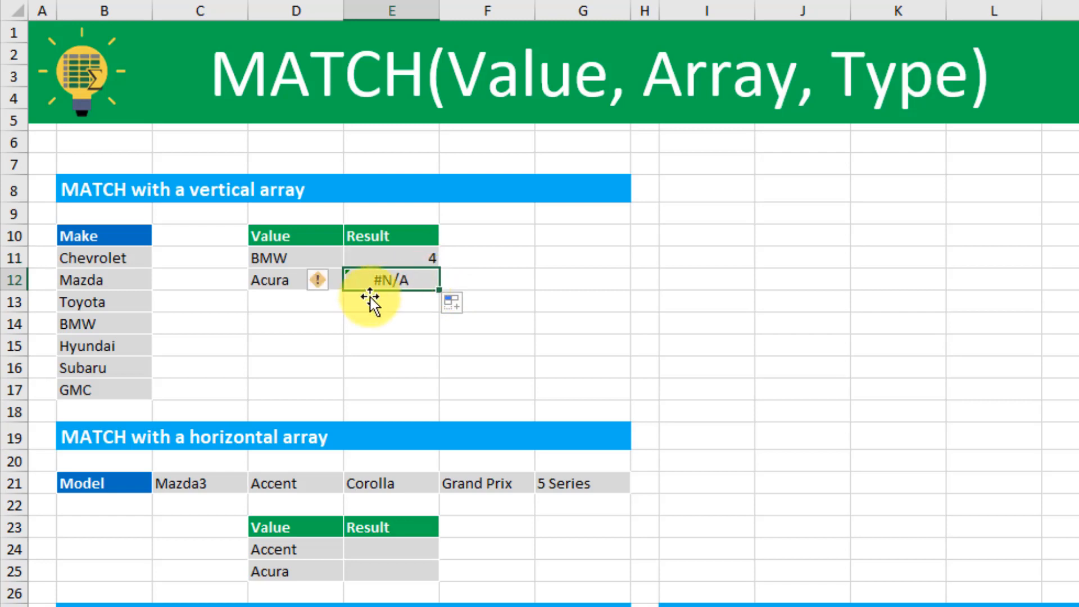
{"action": "left_click", "coordinate": [279, 281]}
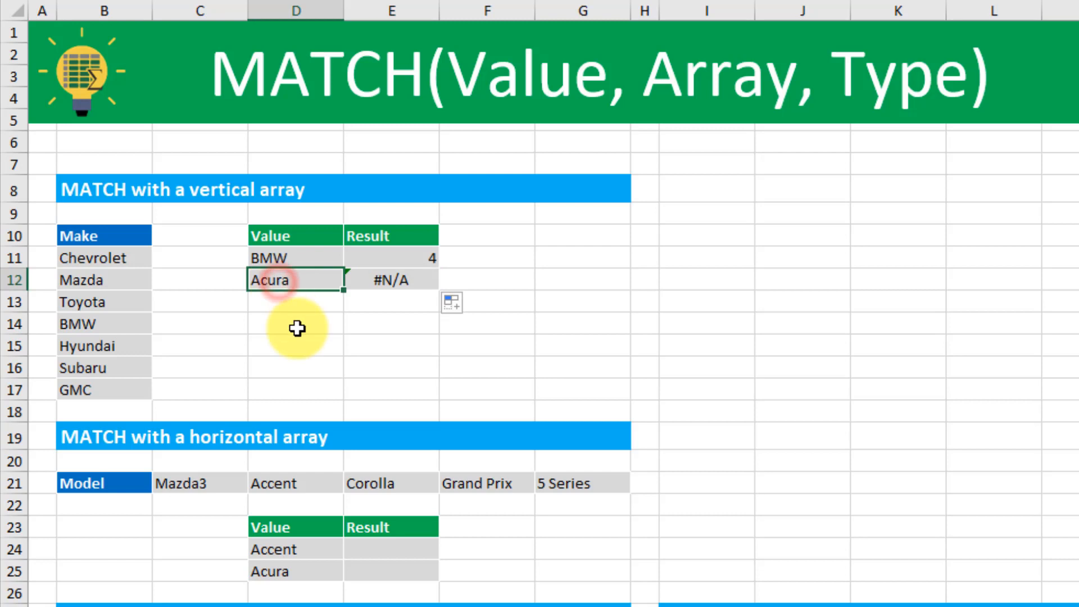
{"action": "left_click_drag", "start_coordinate": [119, 259], "coordinate": [133, 378]}
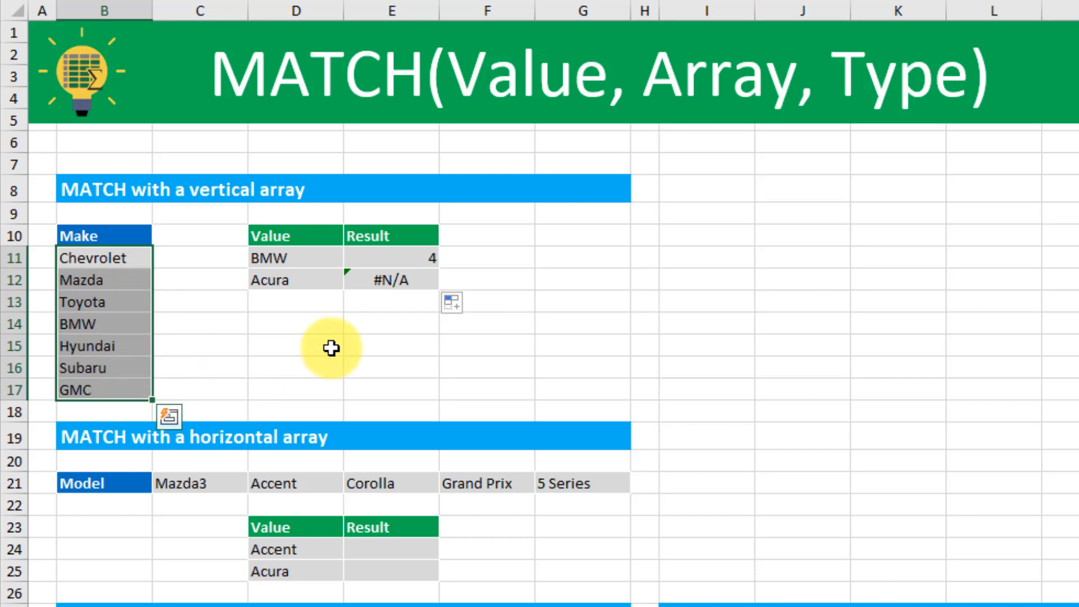
{"action": "left_click", "coordinate": [419, 281]}
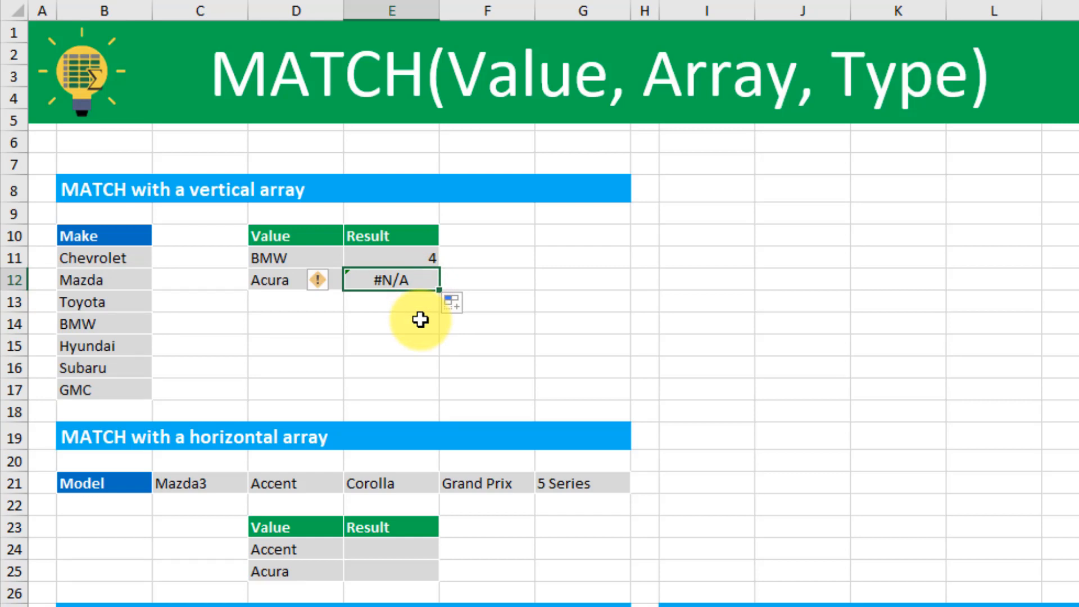
Enter a MATCH formula in E24 with lookup value D24, absolute lookup array $C$21:$G$21 and match type 0.
{"action": "left_click", "coordinate": [395, 550]}
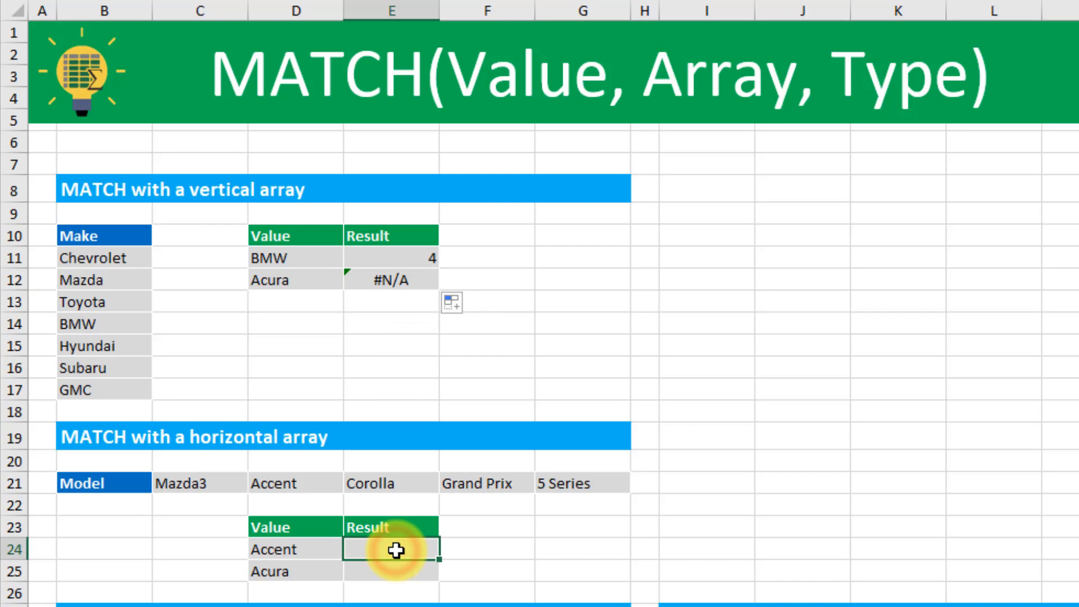
{"action": "type", "text": "=ma"}
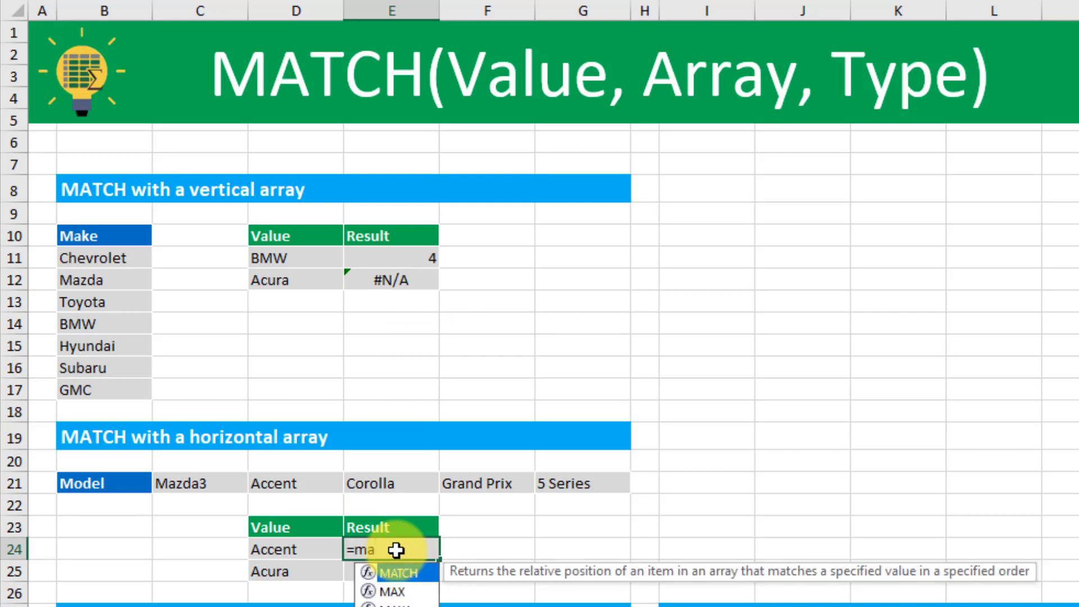
{"action": "key", "text": "Tab"}
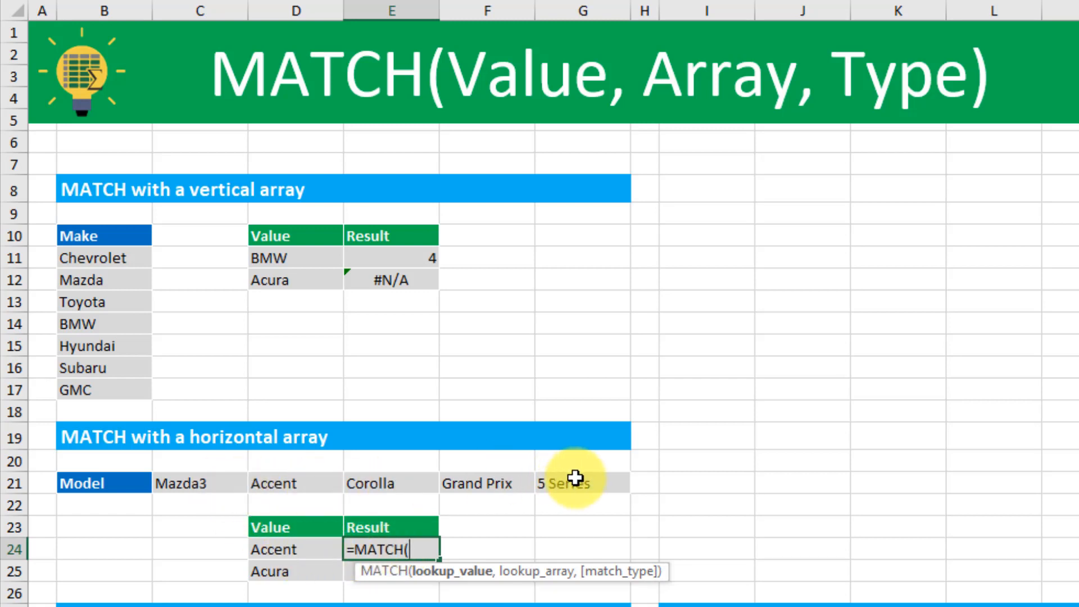
{"action": "left_click", "coordinate": [284, 546]}
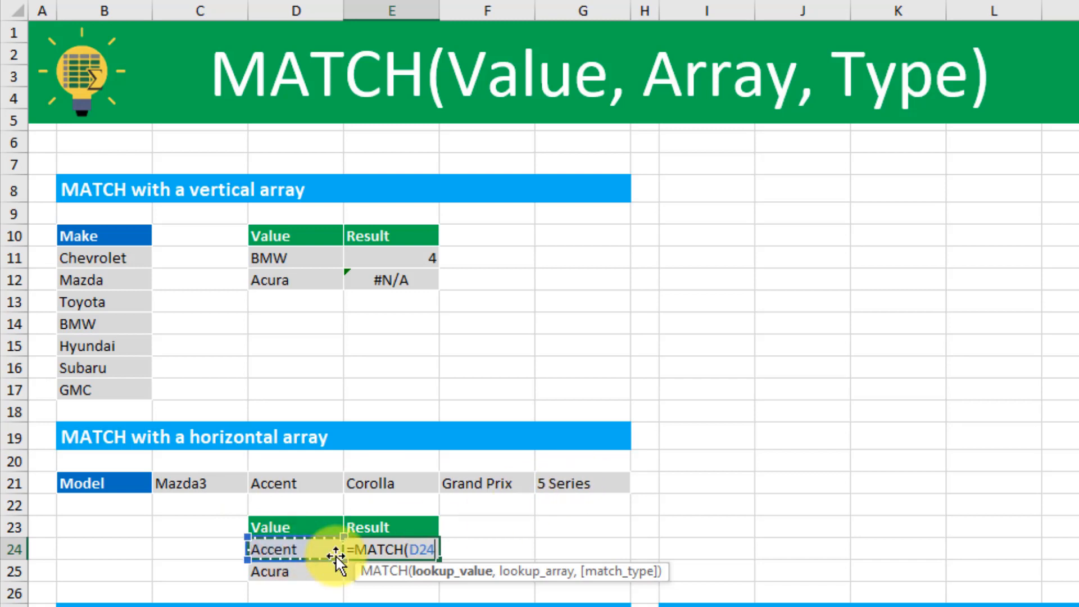
{"action": "type", "text": ","}
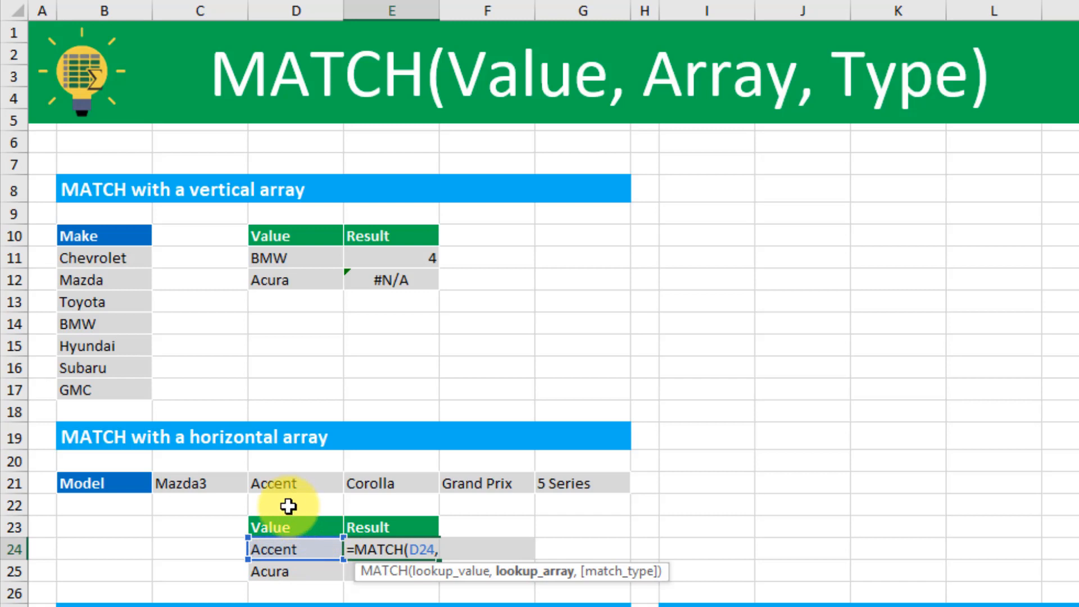
{"action": "left_click_drag", "start_coordinate": [215, 484], "coordinate": [565, 478]}
{"action": "key", "text": "F4"}
{"action": "type", "text": ","}
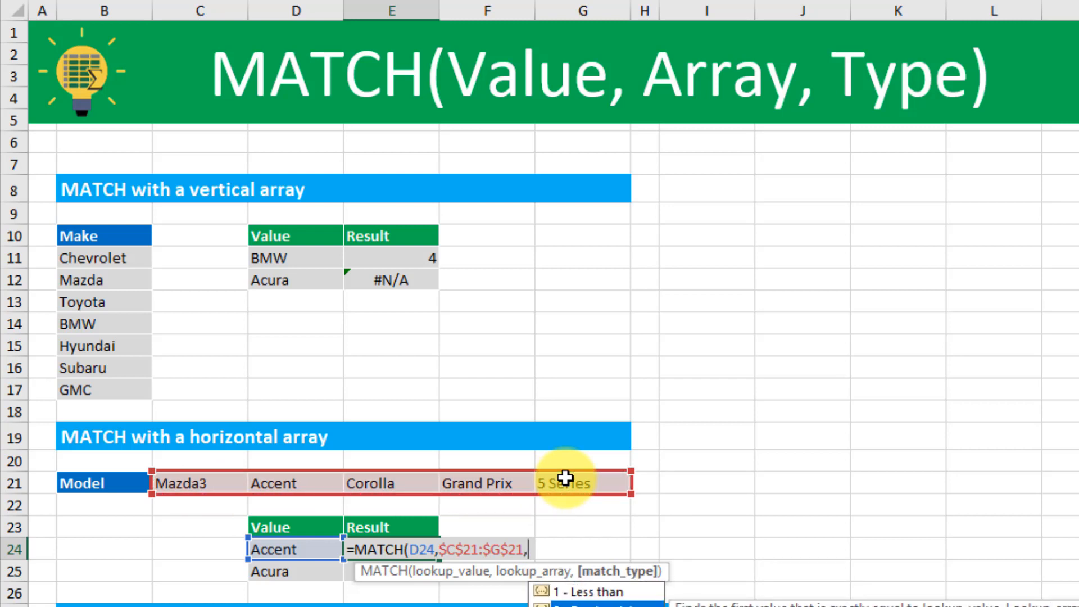
{"action": "type", "text": "0)"}
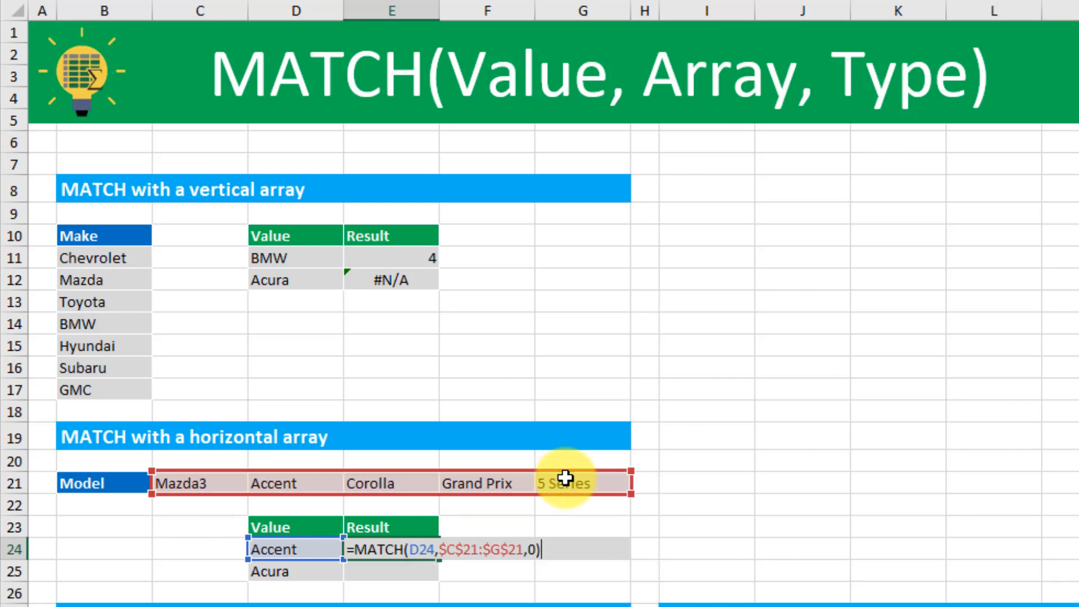
{"action": "key", "text": "Return"}
Check the E24 result against Accent's position in the Model row and copy the formula down to E25.
{"action": "left_click", "coordinate": [399, 545]}
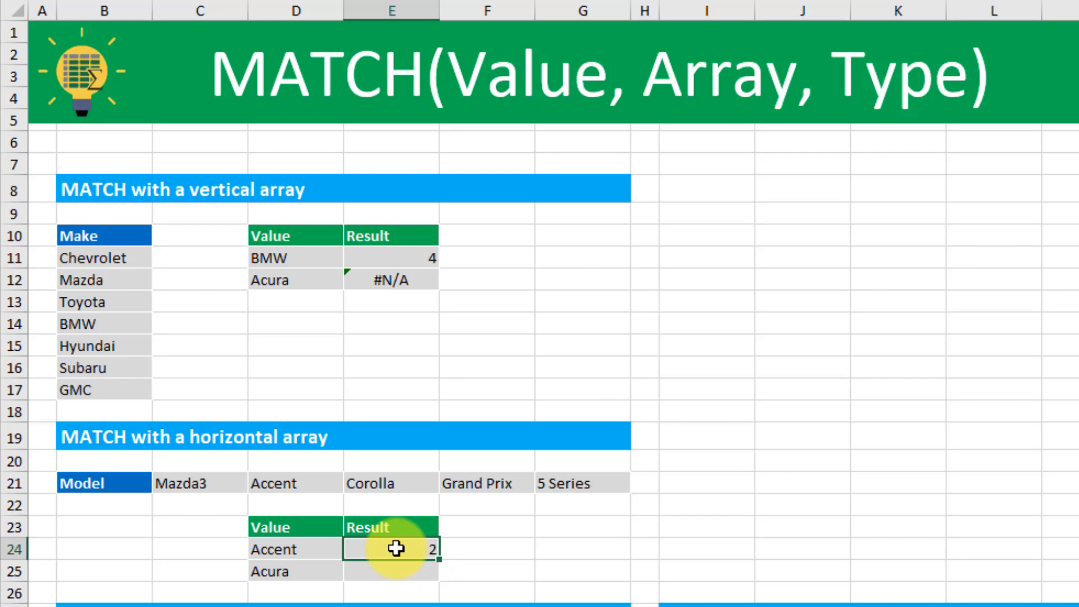
{"action": "left_click", "coordinate": [257, 491]}
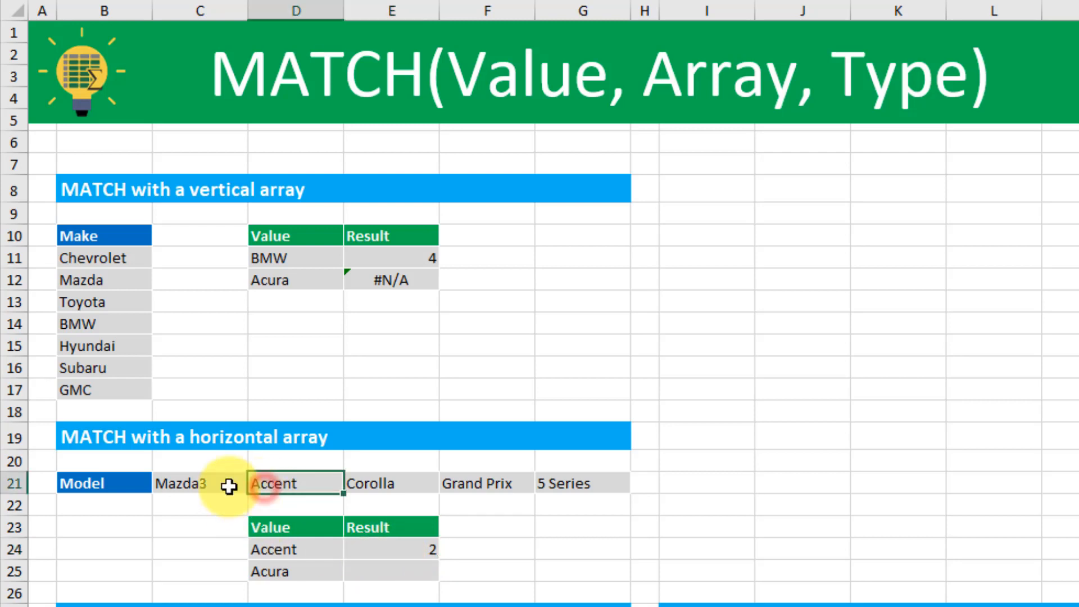
{"action": "left_click_drag", "start_coordinate": [202, 482], "coordinate": [596, 483]}
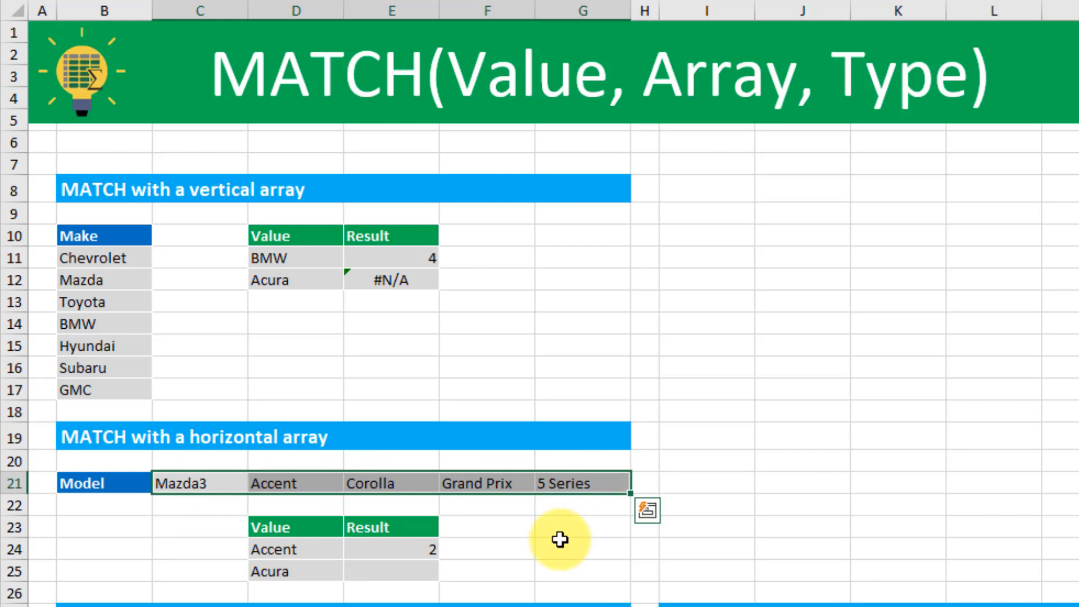
{"action": "left_click", "coordinate": [417, 554]}
{"action": "left_click_drag", "start_coordinate": [439, 561], "coordinate": [414, 568]}
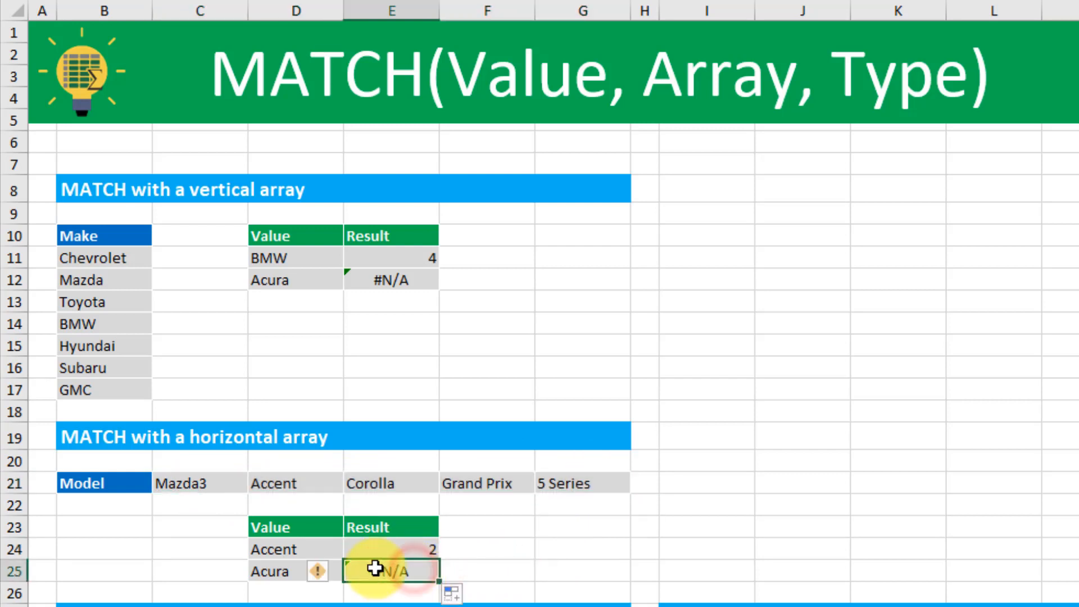
Check the E25 result for Acura against the Model row in C21:G21.
{"action": "left_click", "coordinate": [281, 570]}
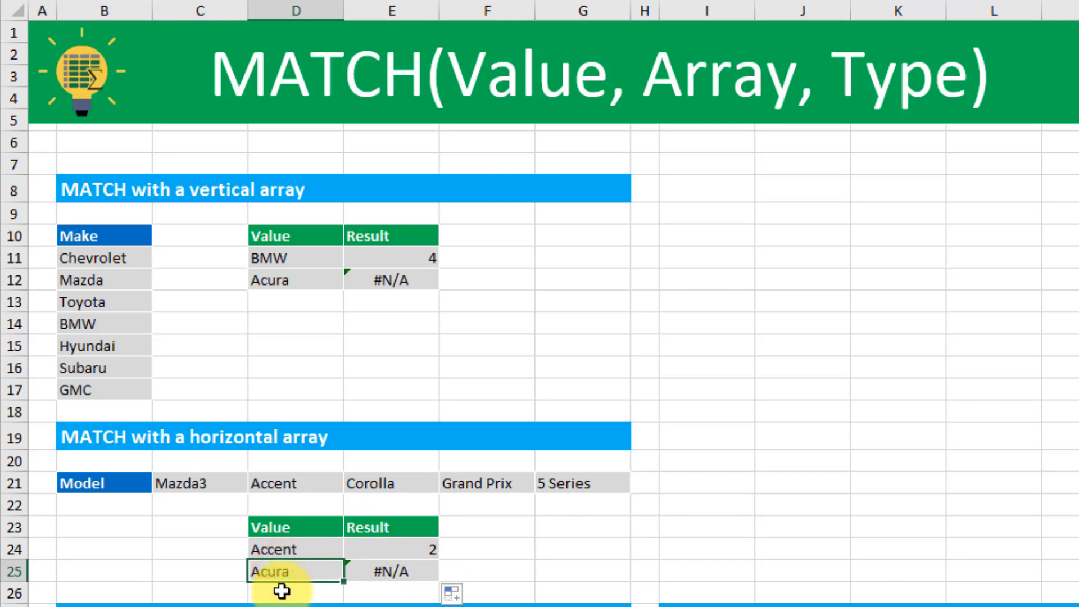
{"action": "left_click_drag", "start_coordinate": [224, 484], "coordinate": [559, 487]}
{"action": "left_click", "coordinate": [393, 572]}
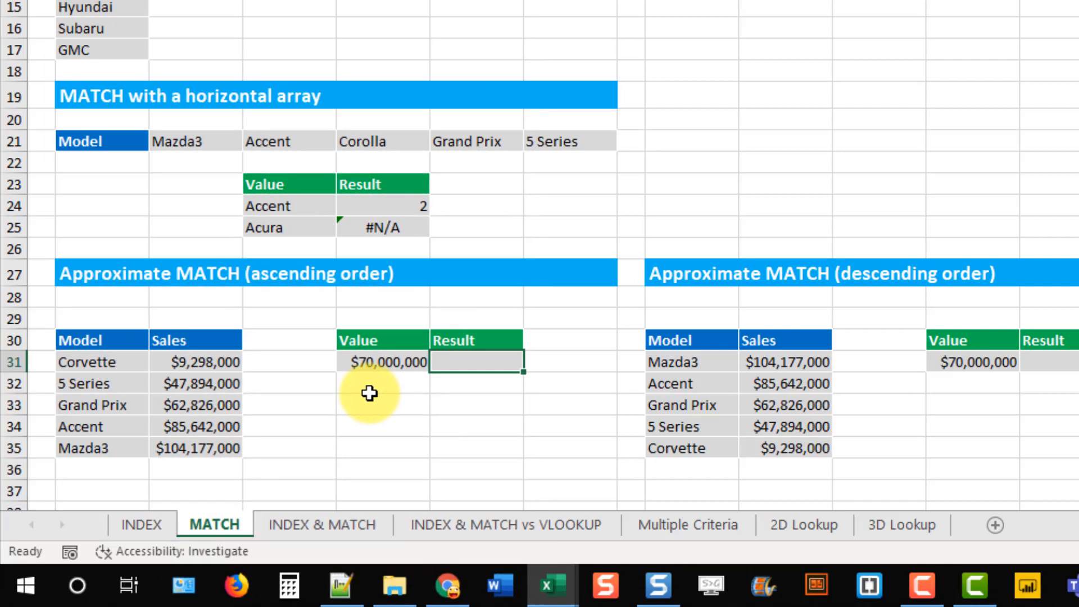
Review the ascending Sales values and start a MATCH formula in F31 with lookup value E31 and lookup array C31:C35.
{"action": "left_click_drag", "start_coordinate": [223, 360], "coordinate": [229, 448]}
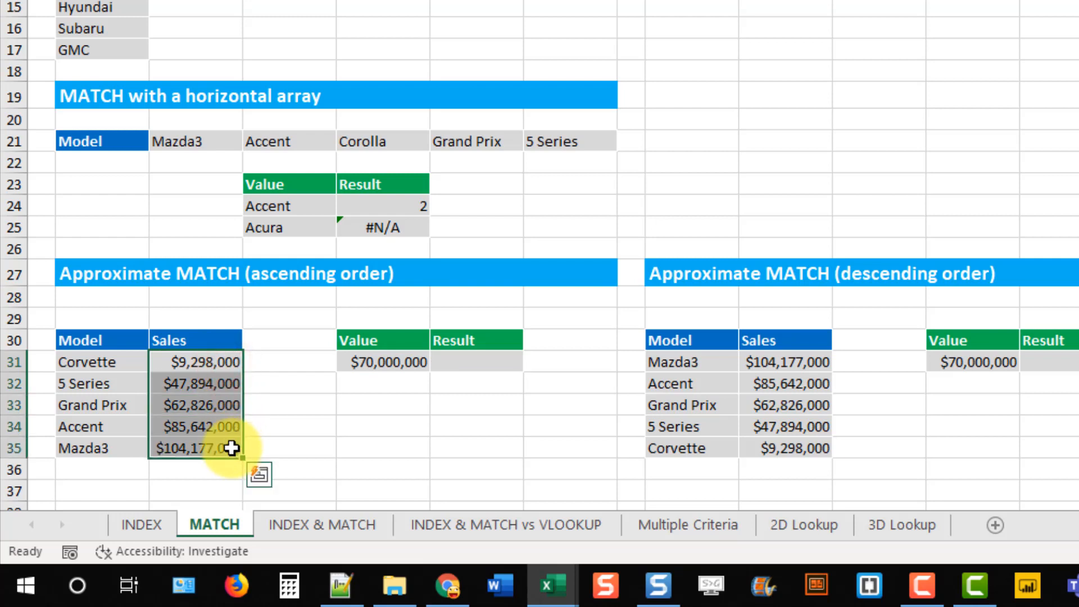
{"action": "left_click", "coordinate": [404, 363]}
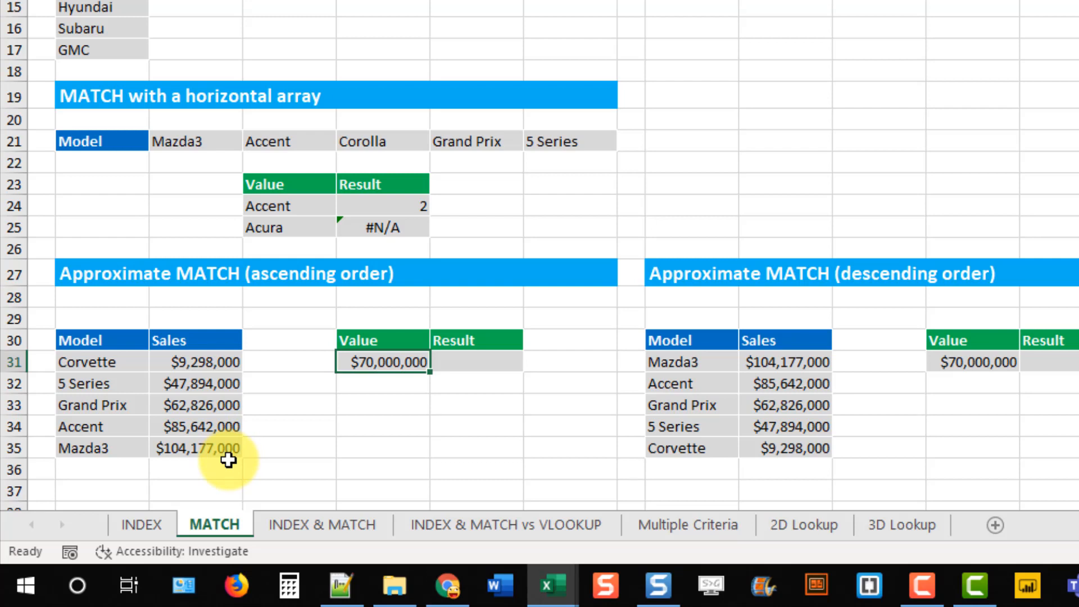
{"action": "left_click", "coordinate": [501, 367]}
{"action": "type", "text": "=mat"}
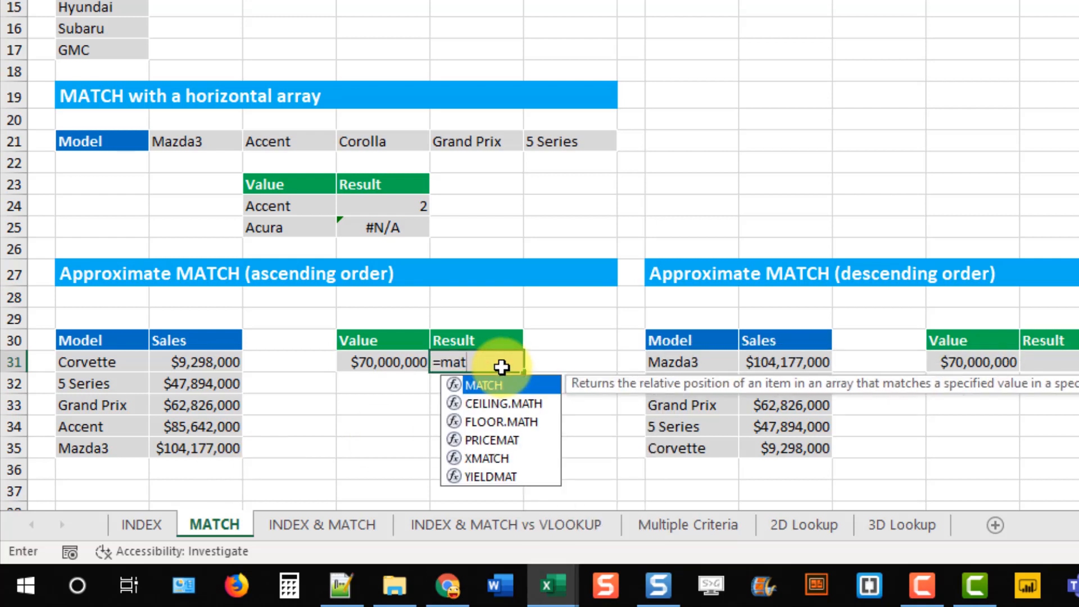
{"action": "key", "text": "Tab"}
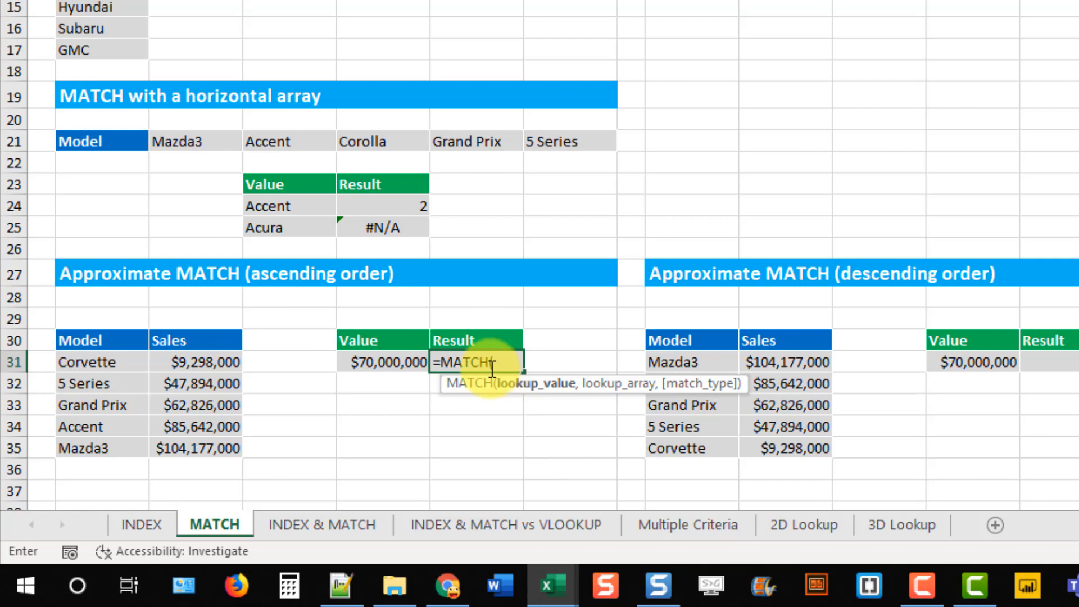
{"action": "left_click", "coordinate": [357, 362]}
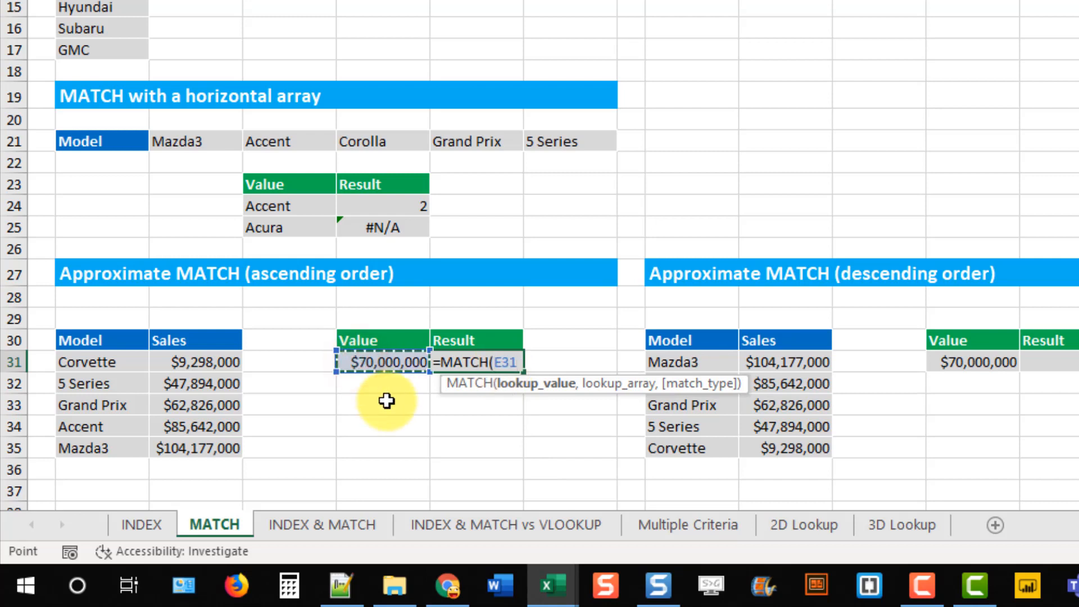
{"action": "type", "text": ","}
{"action": "left_click_drag", "start_coordinate": [167, 355], "coordinate": [184, 456]}
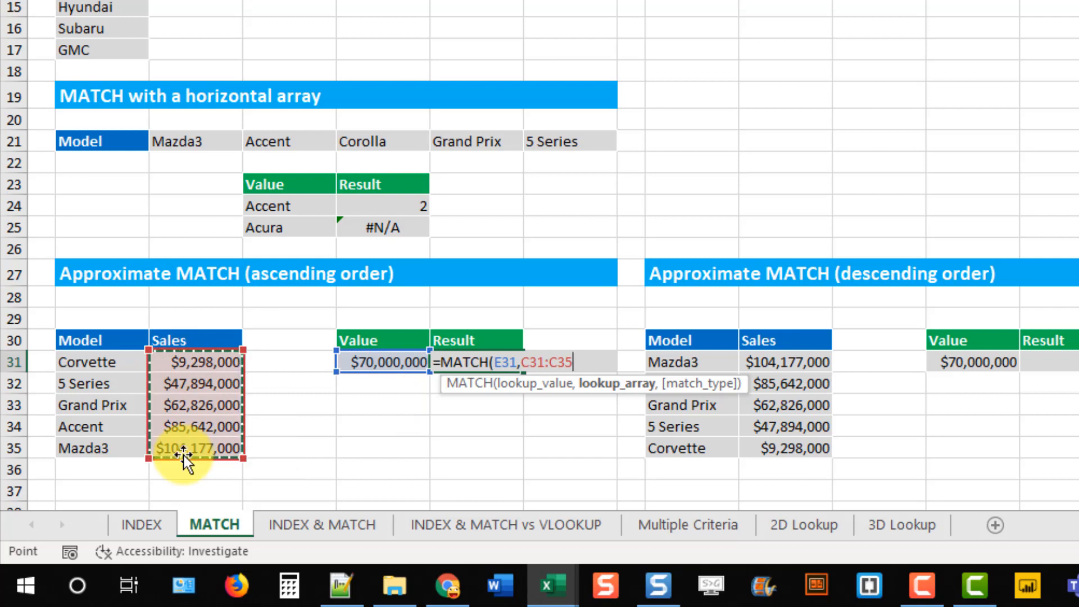
{"action": "type", "text": ","}
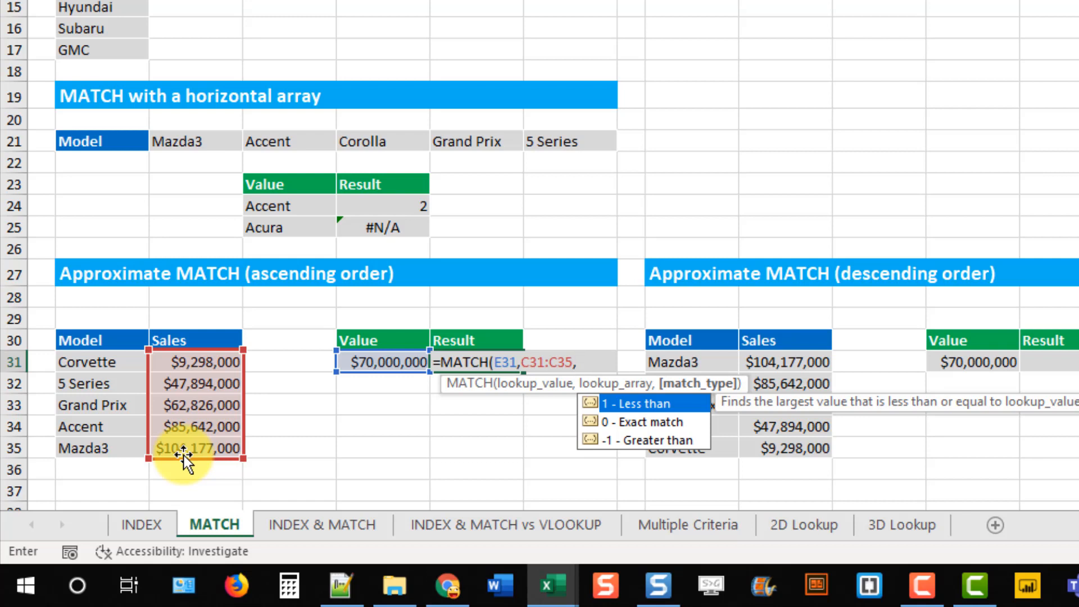
Compare the match type options and complete the F31 formula with match type 1 for less than.
{"action": "key", "text": "Down"}
{"action": "key", "text": "Down"}
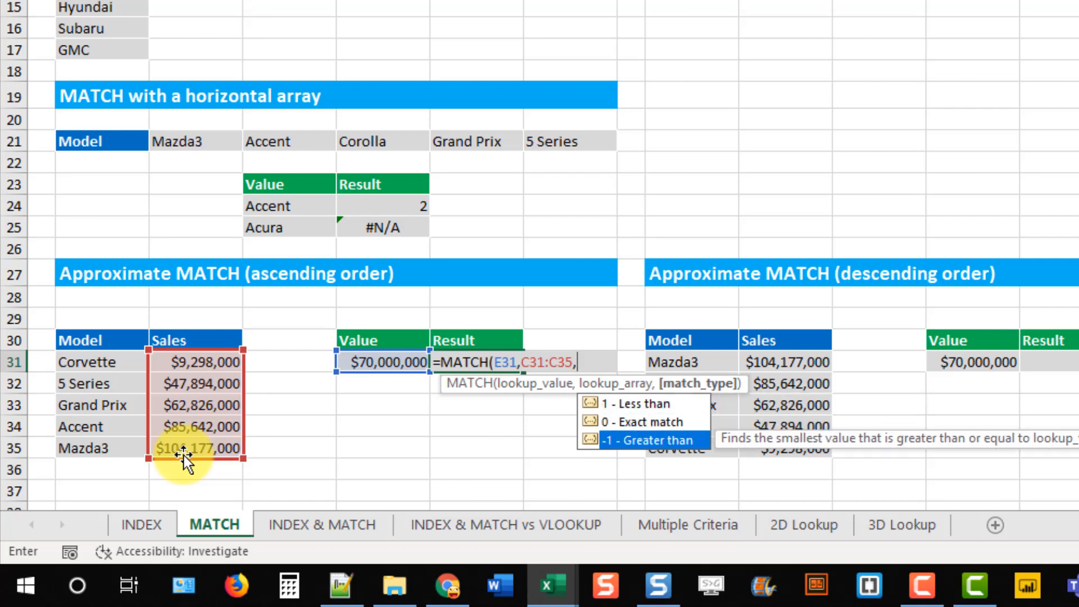
{"action": "key", "text": "Up"}
{"action": "key", "text": "Up"}
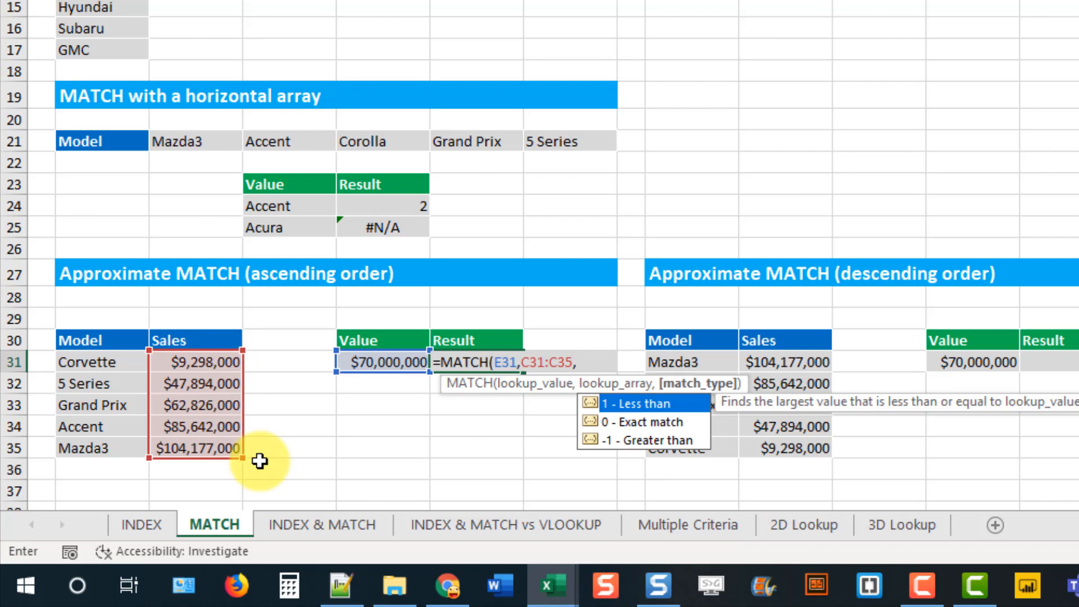
{"action": "type", "text": "1"}
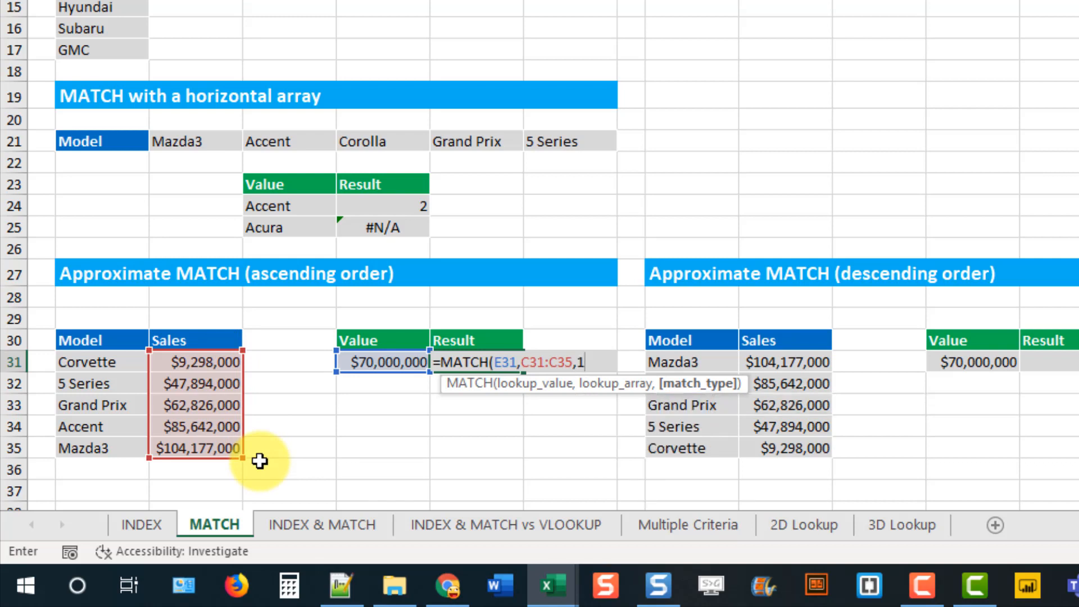
{"action": "type", "text": ")"}
{"action": "key", "text": "Return"}
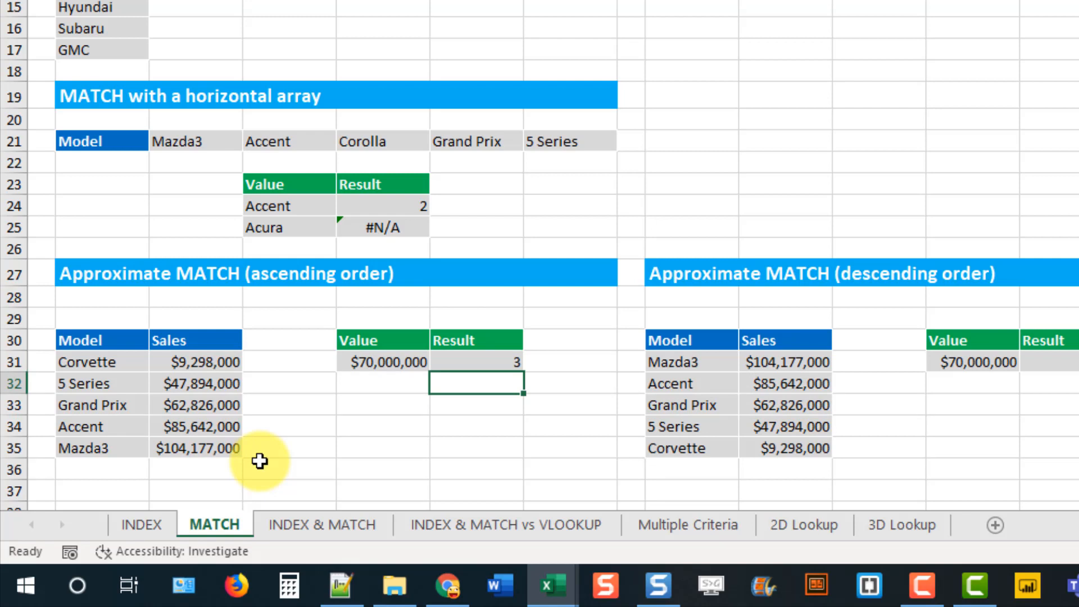
Check the F31 result against the third ascending Sales value in C33 and the lookup value in E31.
{"action": "key", "text": "Up"}
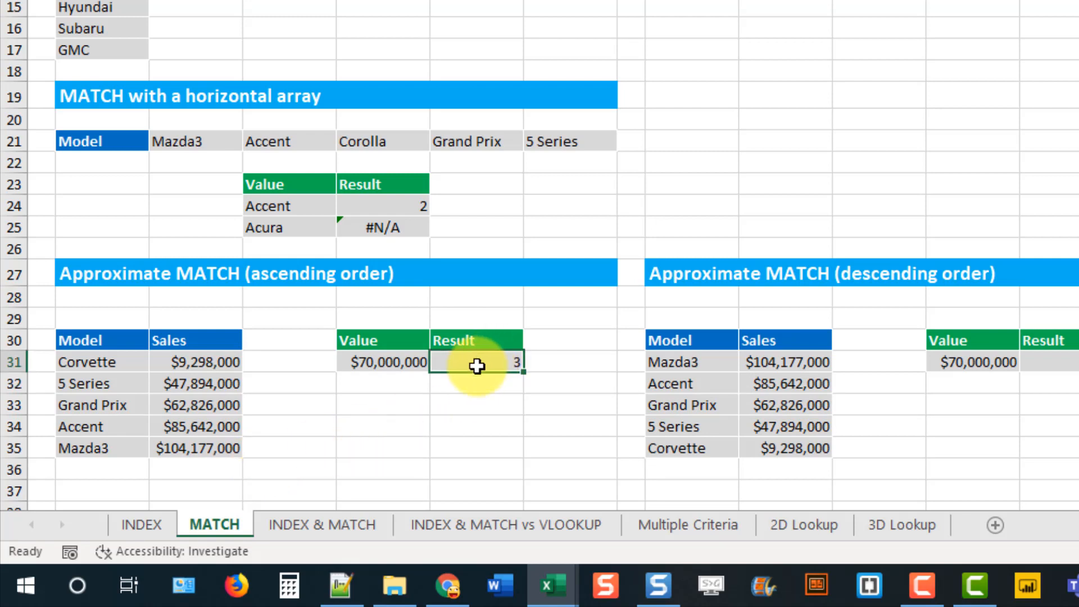
{"action": "left_click_drag", "start_coordinate": [188, 362], "coordinate": [186, 402]}
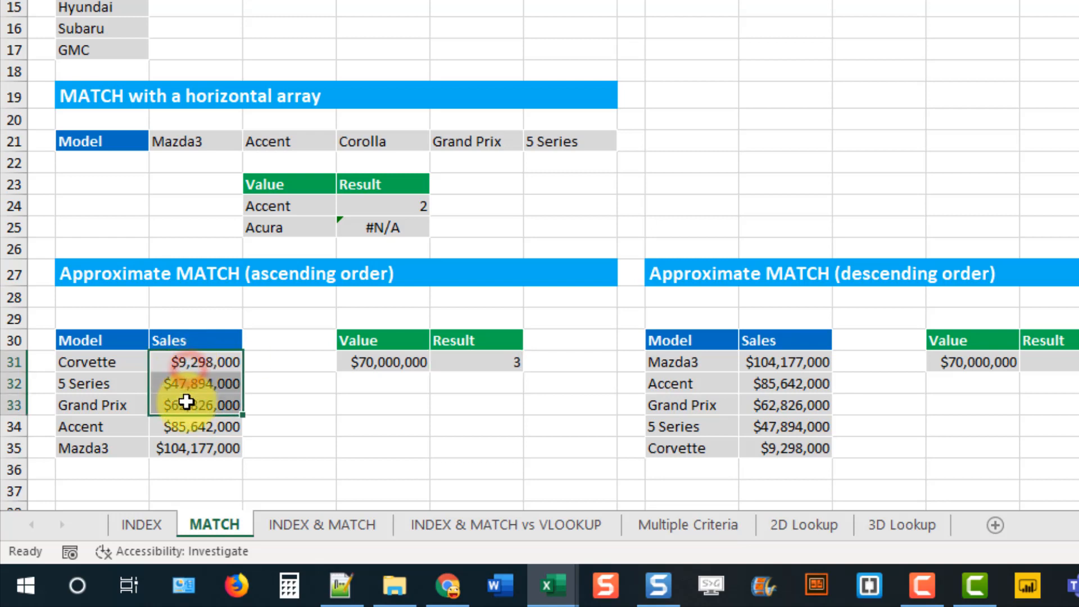
{"action": "left_click", "coordinate": [186, 402]}
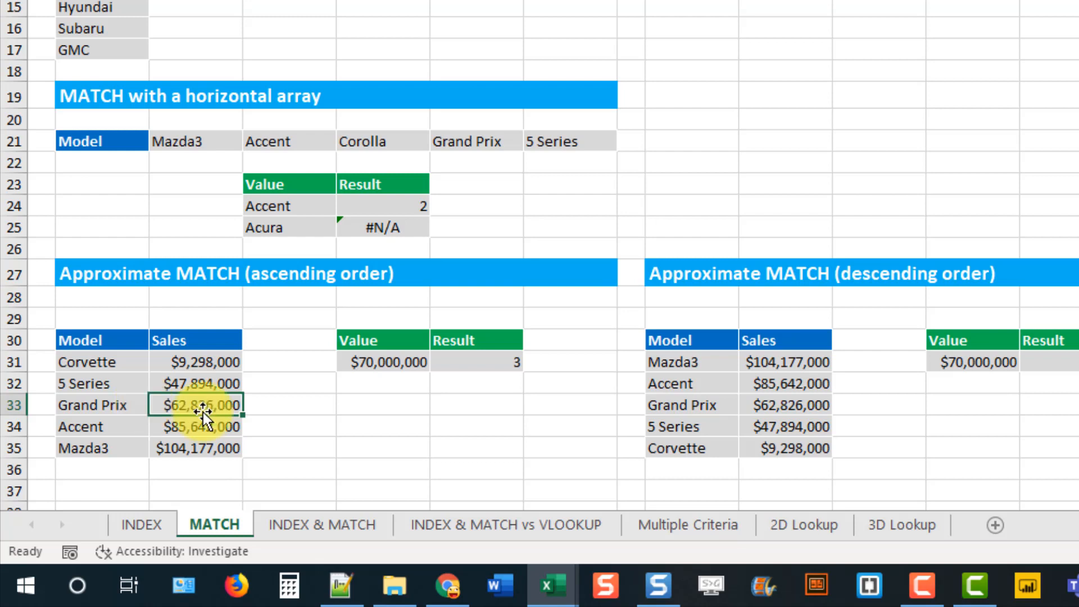
{"action": "left_click", "coordinate": [380, 362]}
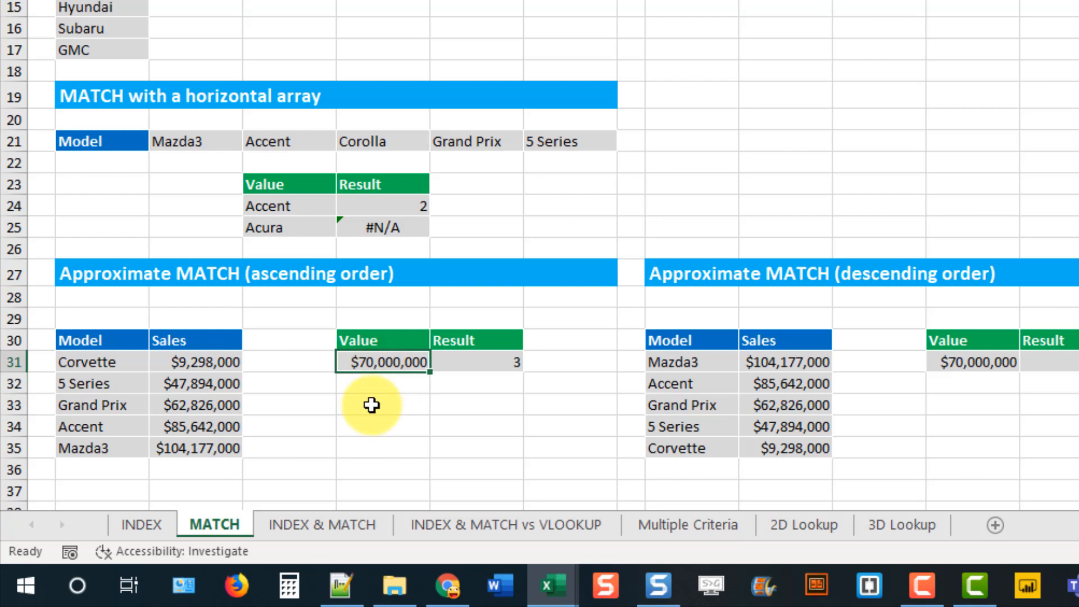
Review the descending Sales values and start a MATCH formula in M31 with lookup value L31 and lookup array J31:J35.
{"action": "left_click", "coordinate": [799, 367]}
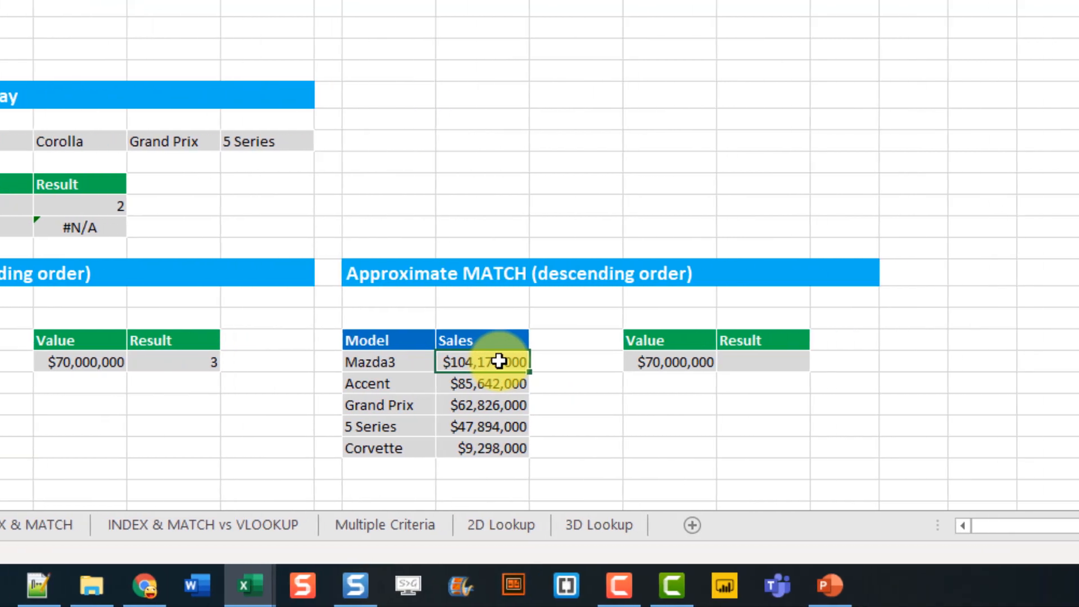
{"action": "left_click_drag", "start_coordinate": [511, 361], "coordinate": [504, 442]}
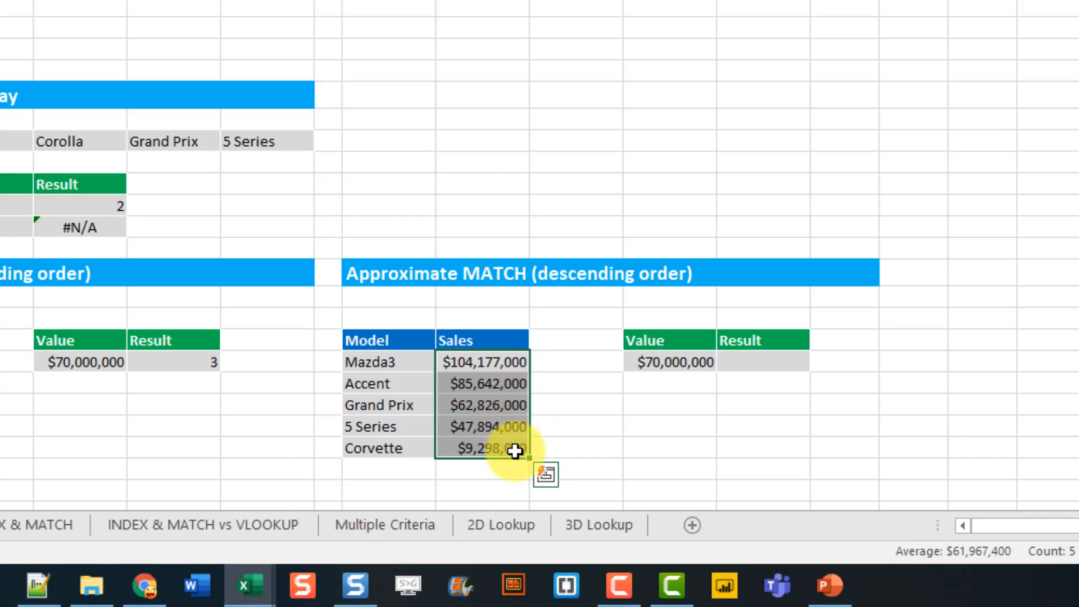
{"action": "left_click", "coordinate": [750, 365]}
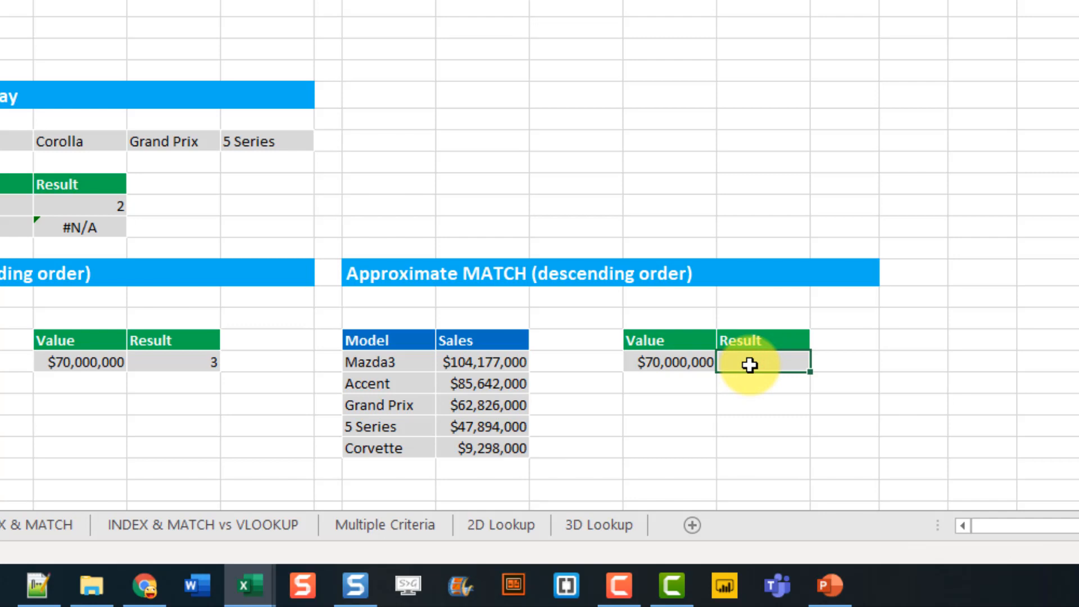
{"action": "type", "text": "=mat"}
{"action": "key", "text": "Tab"}
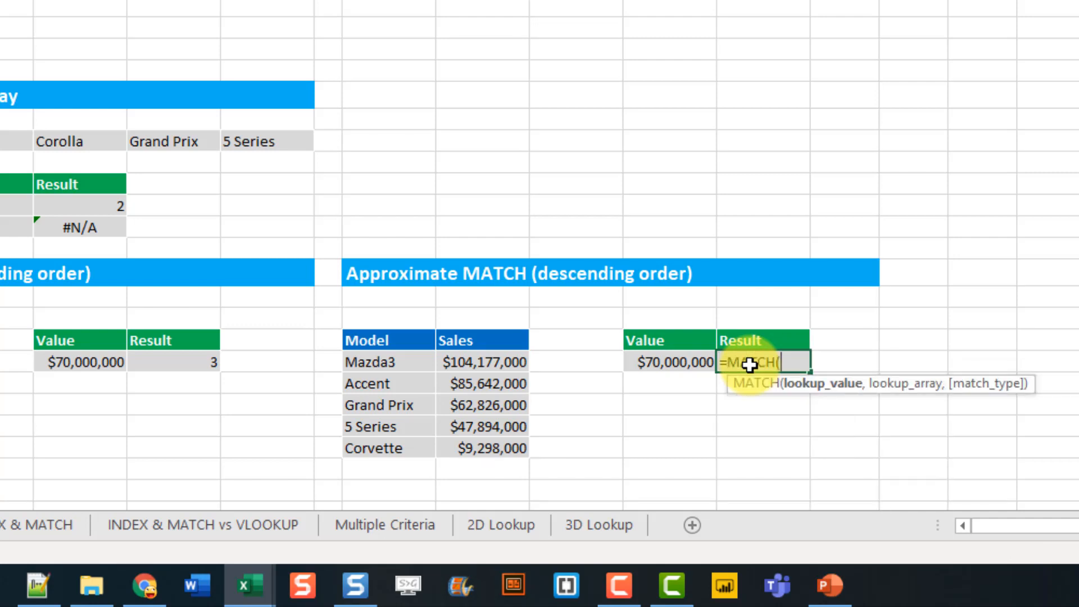
{"action": "left_click", "coordinate": [671, 363]}
{"action": "type", "text": ","}
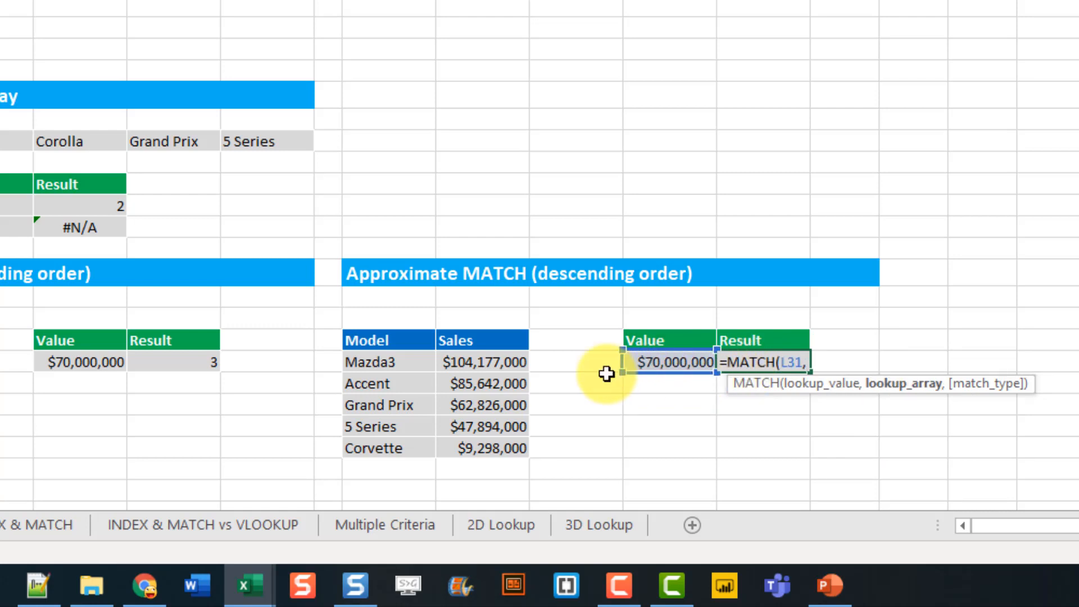
{"action": "left_click_drag", "start_coordinate": [459, 362], "coordinate": [464, 444]}
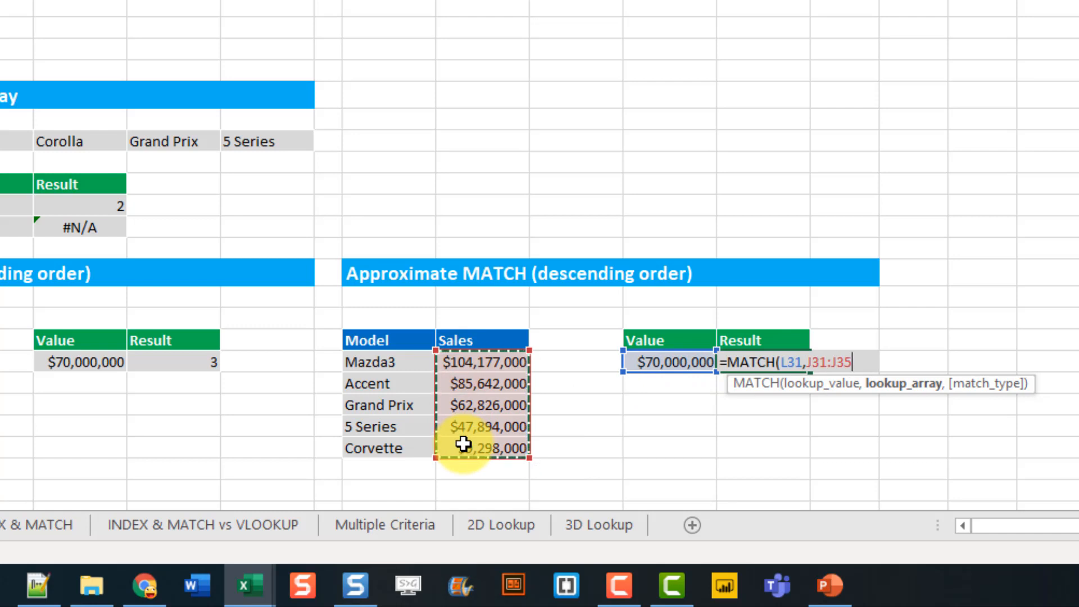
{"action": "type", "text": ","}
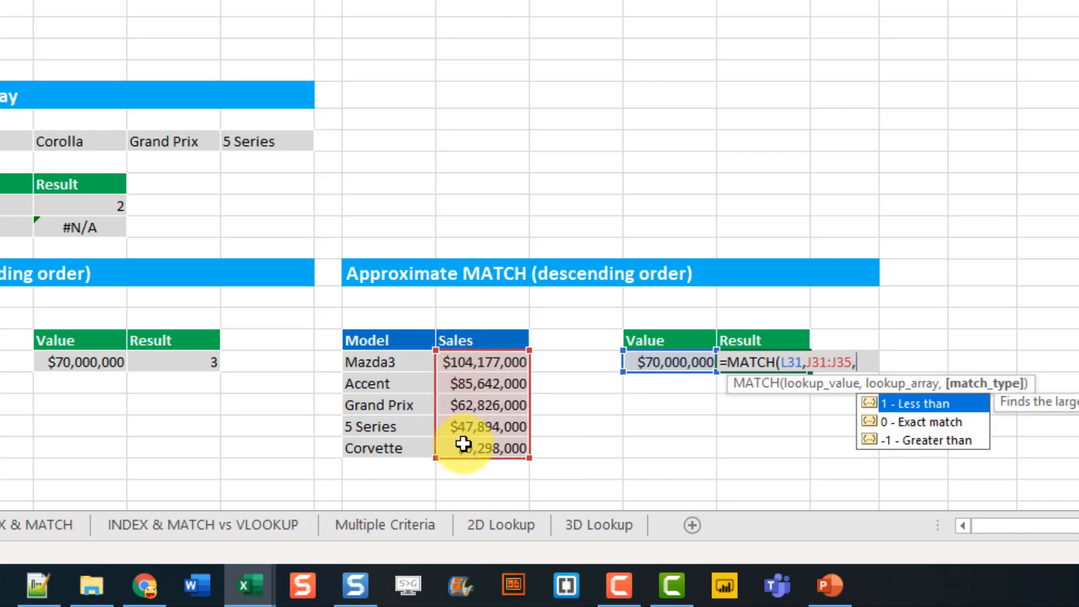
Complete the M31 formula with match type -1 for greater than.
{"action": "key", "text": "Down"}
{"action": "key", "text": "Down"}
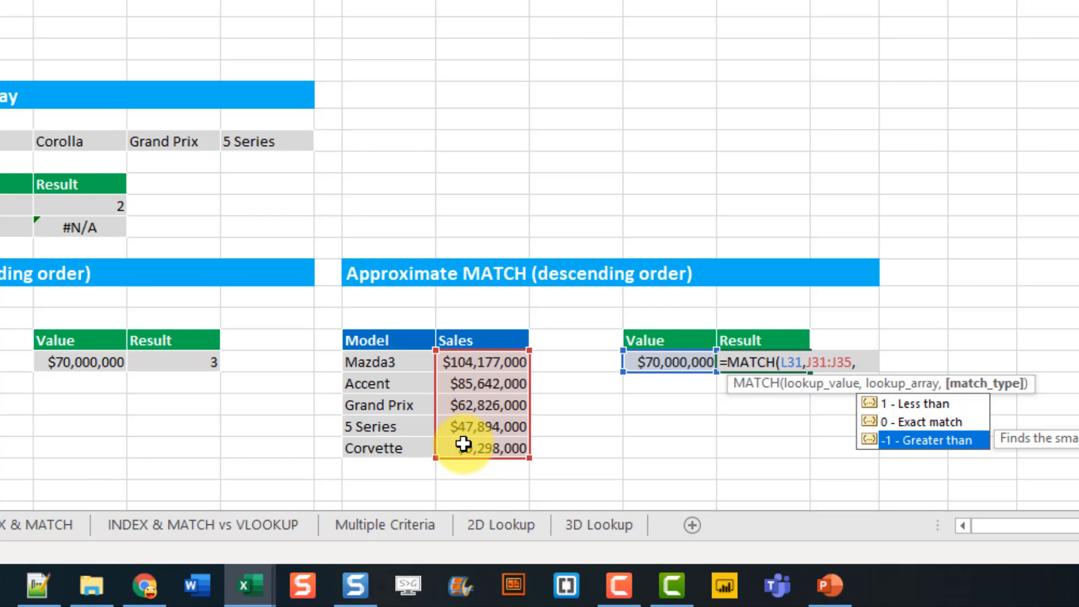
{"action": "key", "text": "Tab"}
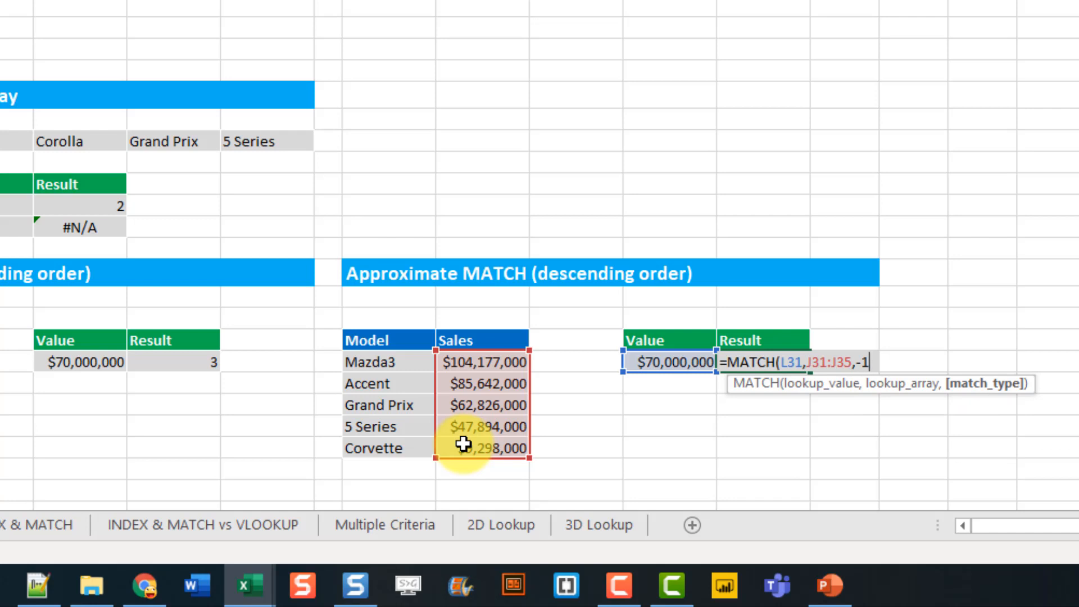
{"action": "type", "text": ")"}
{"action": "key", "text": "Return"}
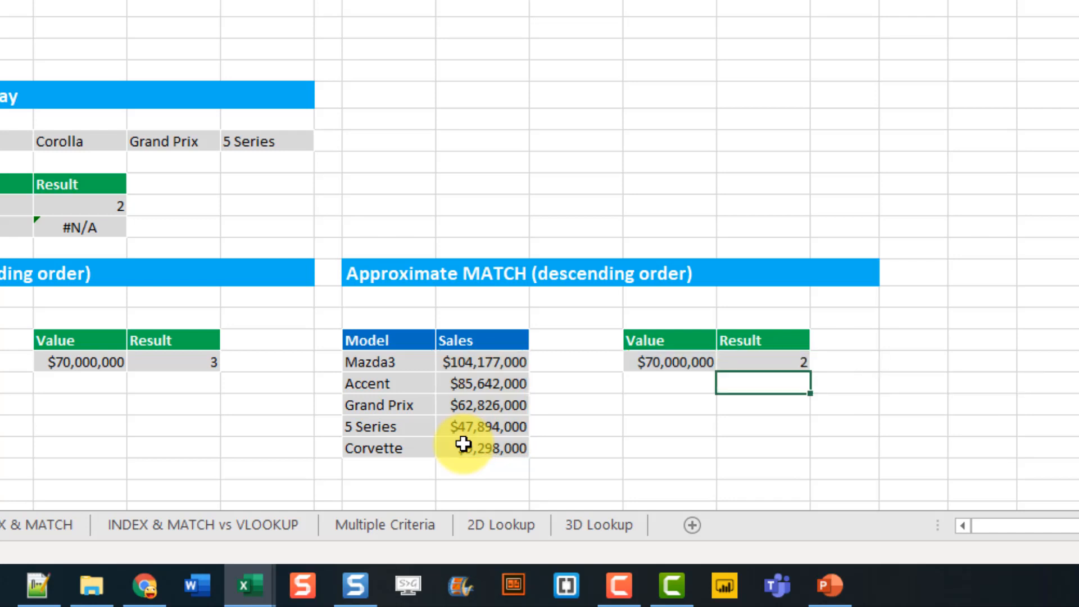
Check the M31 result against the second descending Sales value in J32 and the lookup value in L31.
{"action": "key", "text": "Up"}
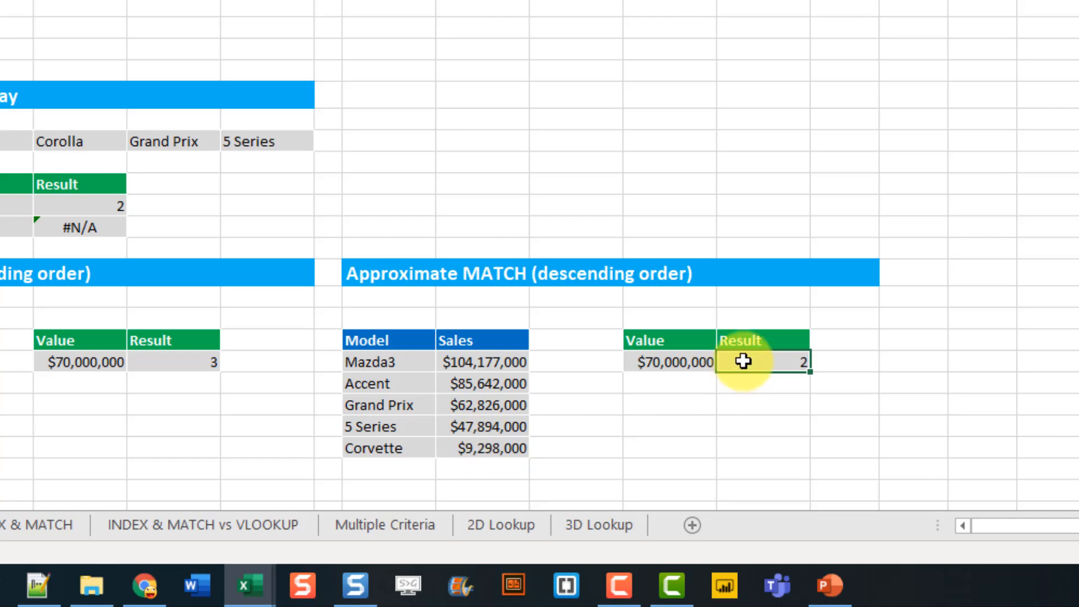
{"action": "left_click_drag", "start_coordinate": [462, 361], "coordinate": [465, 383]}
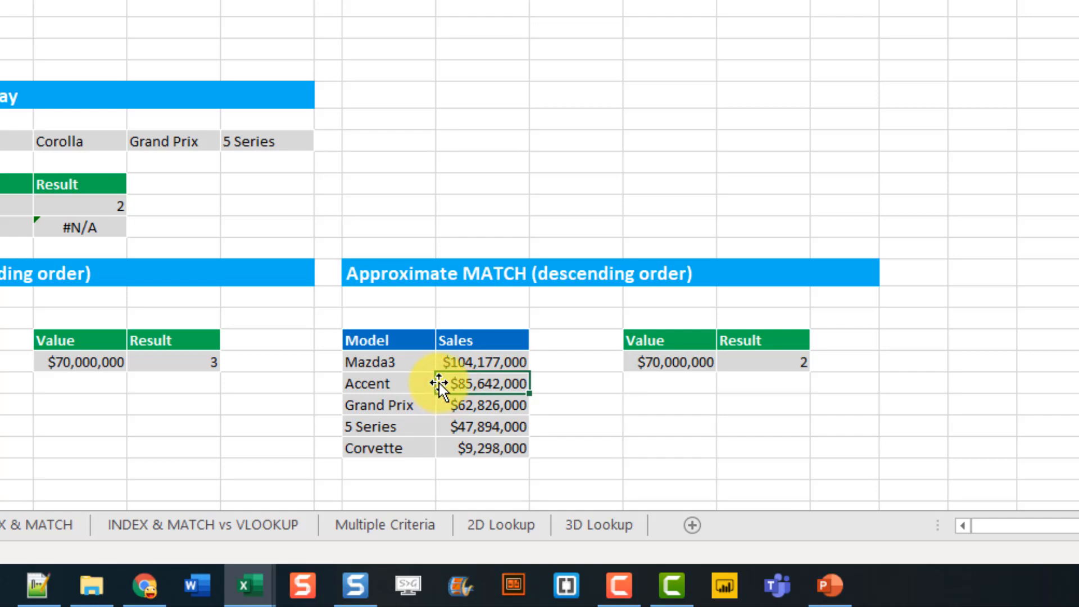
{"action": "left_click", "coordinate": [665, 362]}
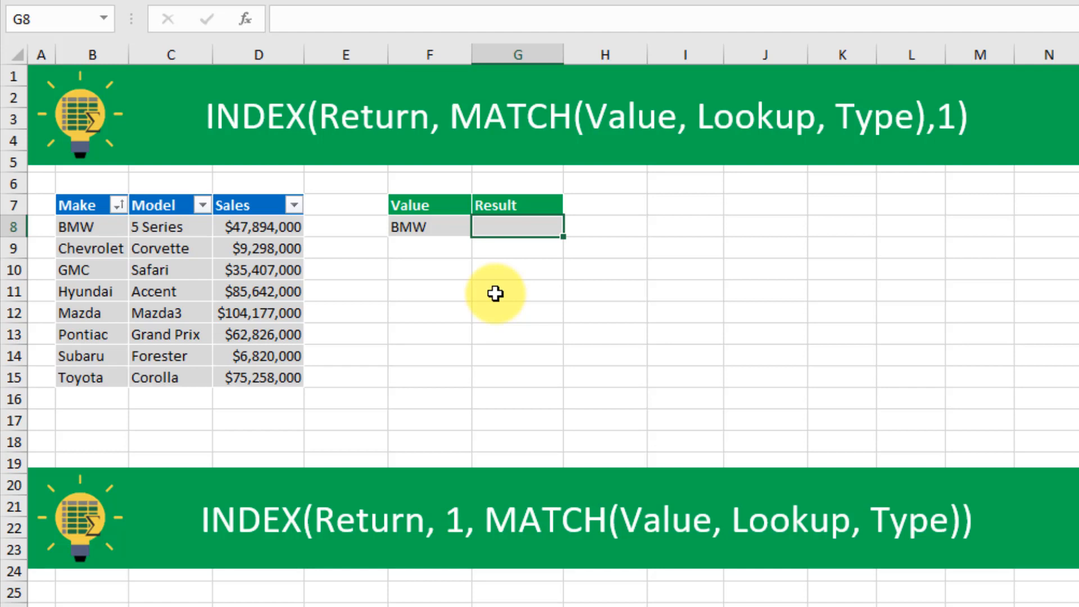
Review the BMW lookup value in F8 and start an INDEX formula in G8 with the Model column C8:C15 as array.
{"action": "left_click", "coordinate": [448, 228]}
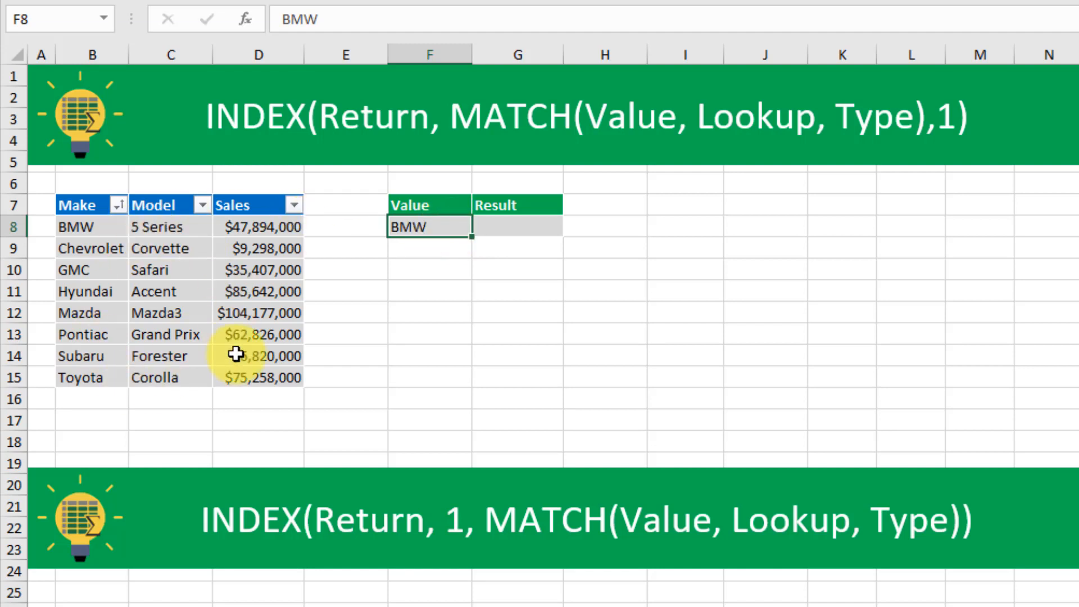
{"action": "left_click", "coordinate": [513, 228]}
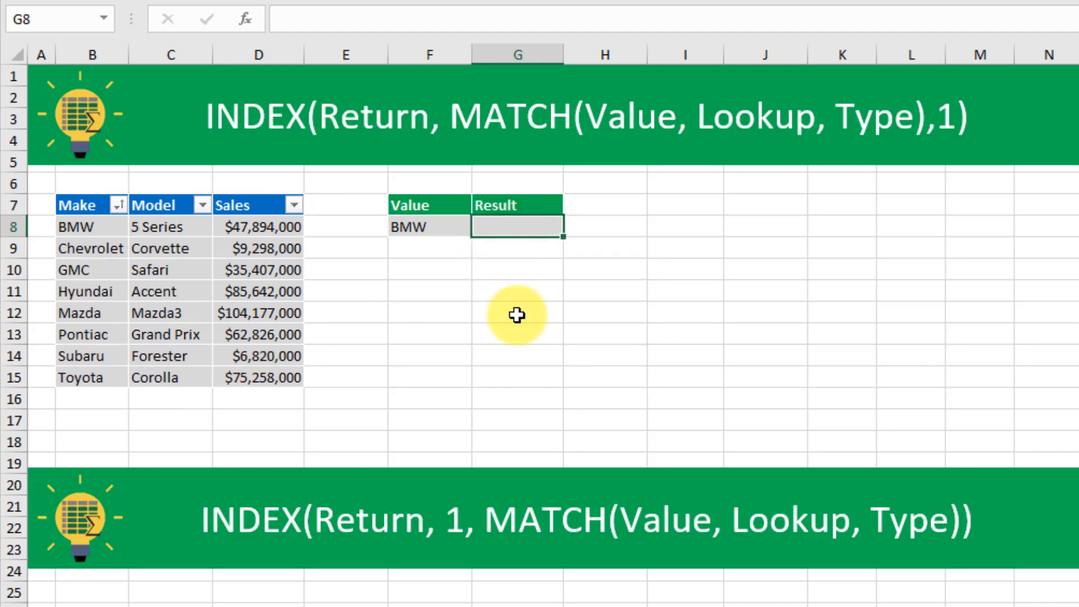
{"action": "type", "text": "=inde"}
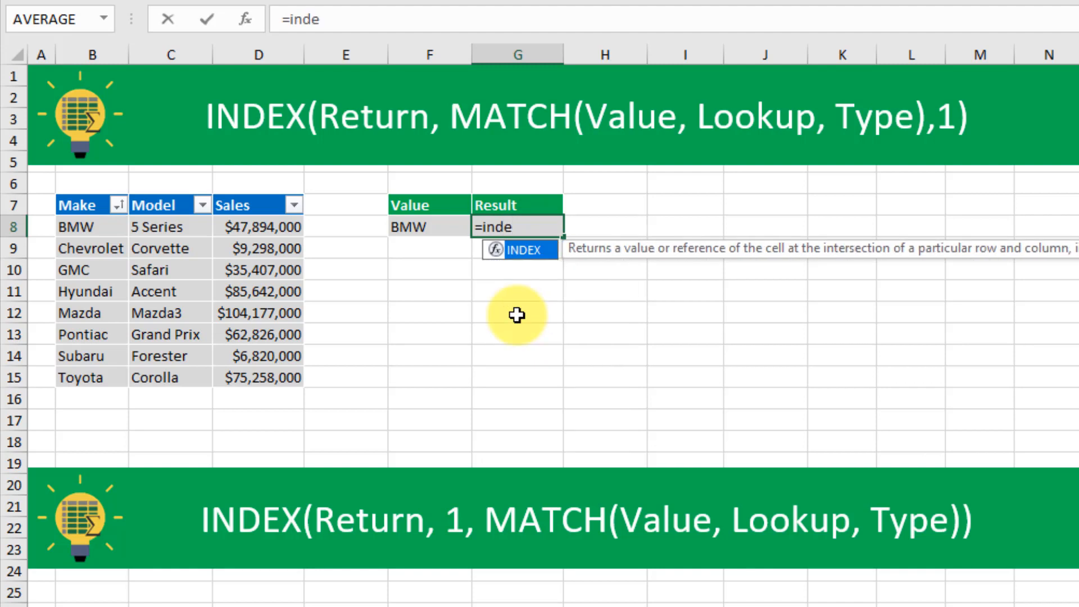
{"action": "key", "text": "Tab"}
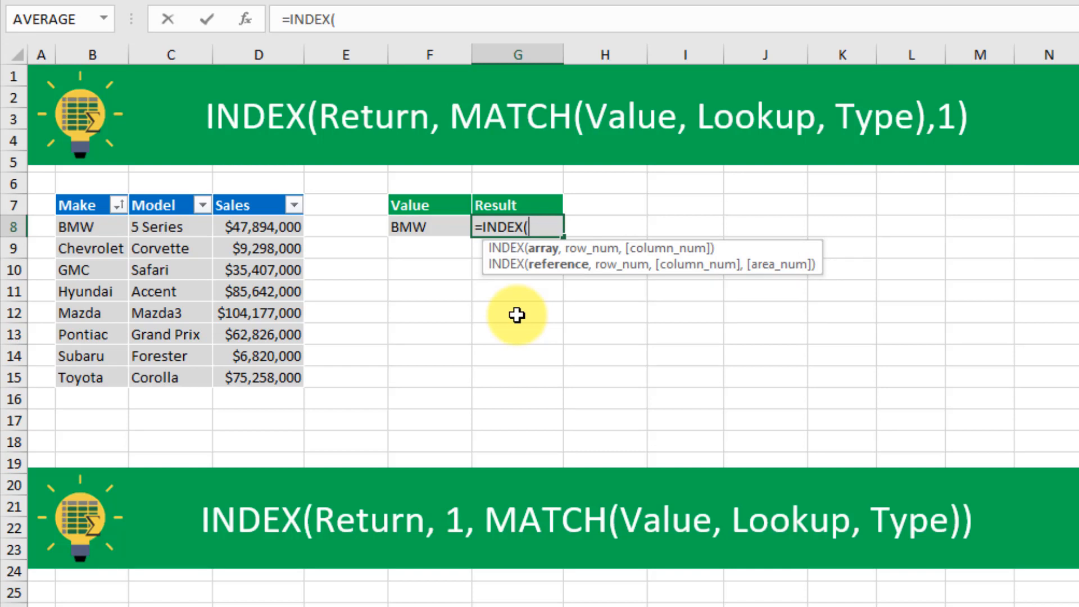
{"action": "left_click", "coordinate": [201, 226]}
{"action": "left_click_drag", "start_coordinate": [196, 243], "coordinate": [175, 376]}
{"action": "type", "text": ","}
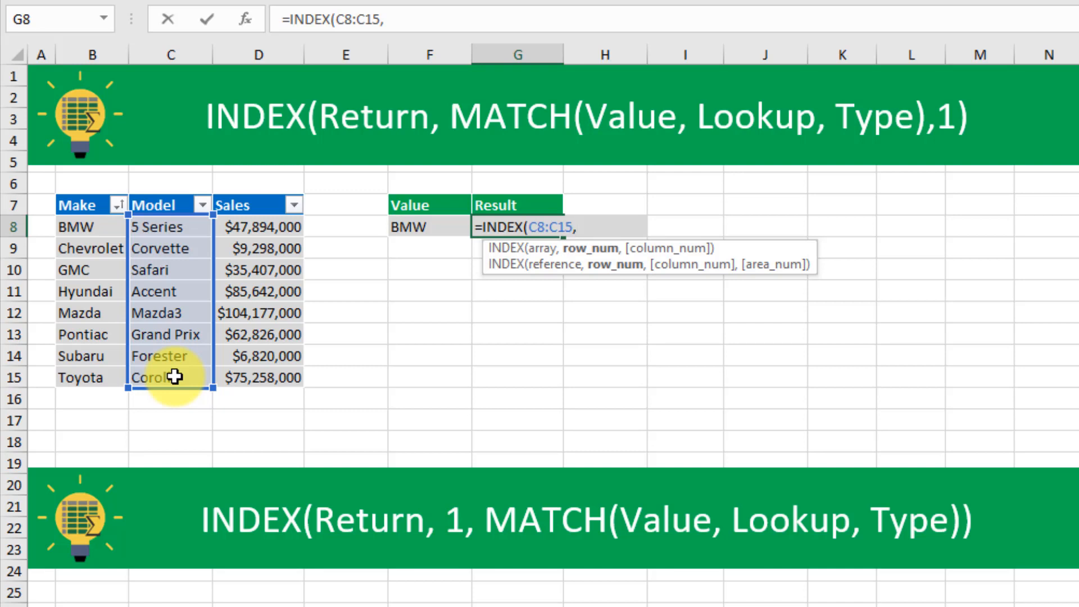
Nest MATCH as the row number in G8, looking up F8 in the Make column B8:B15 with exact match type 0.
{"action": "type", "text": "mat"}
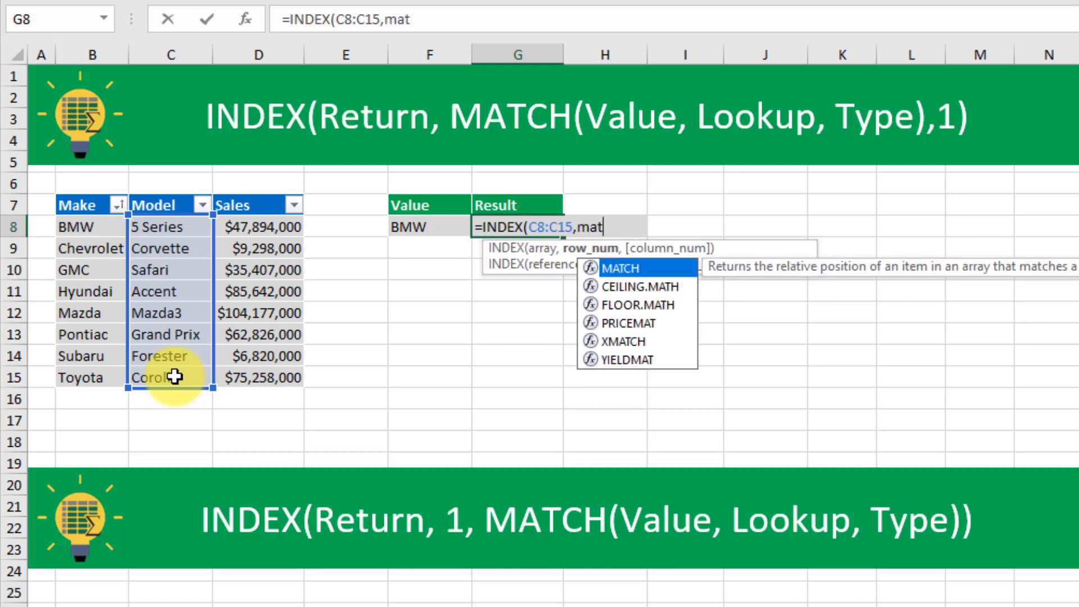
{"action": "key", "text": "Tab"}
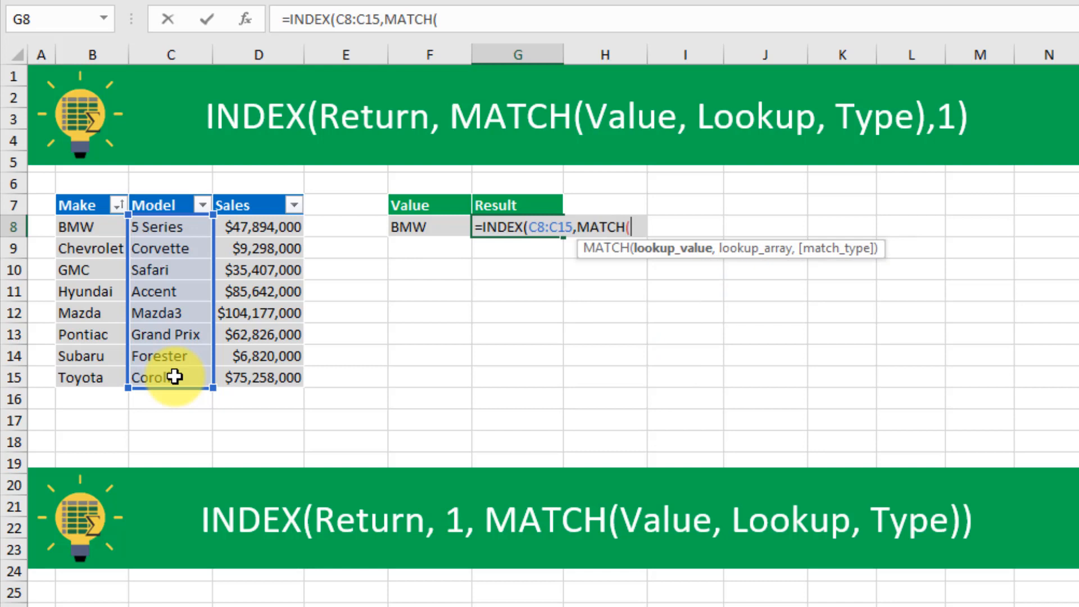
{"action": "left_click", "coordinate": [436, 225]}
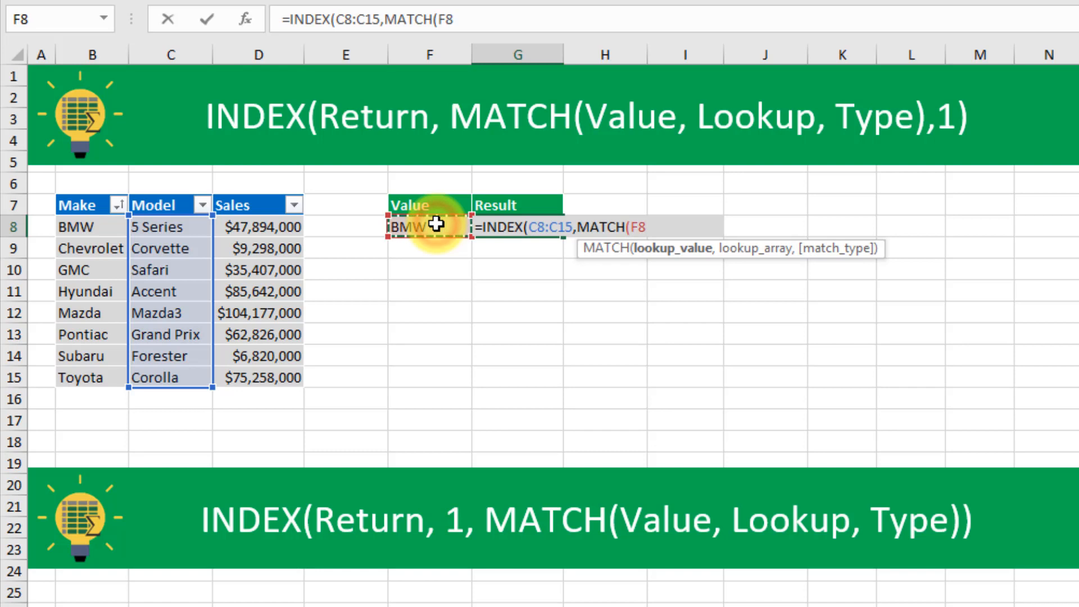
{"action": "type", "text": ","}
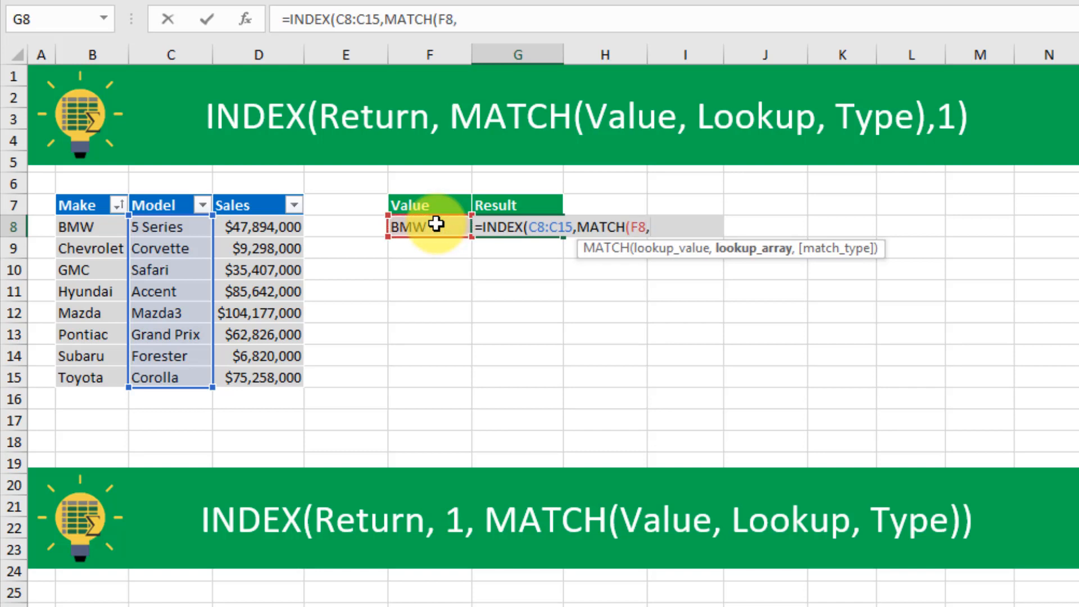
{"action": "left_click", "coordinate": [93, 231]}
{"action": "left_click_drag", "start_coordinate": [93, 238], "coordinate": [91, 370]}
{"action": "type", "text": ","}
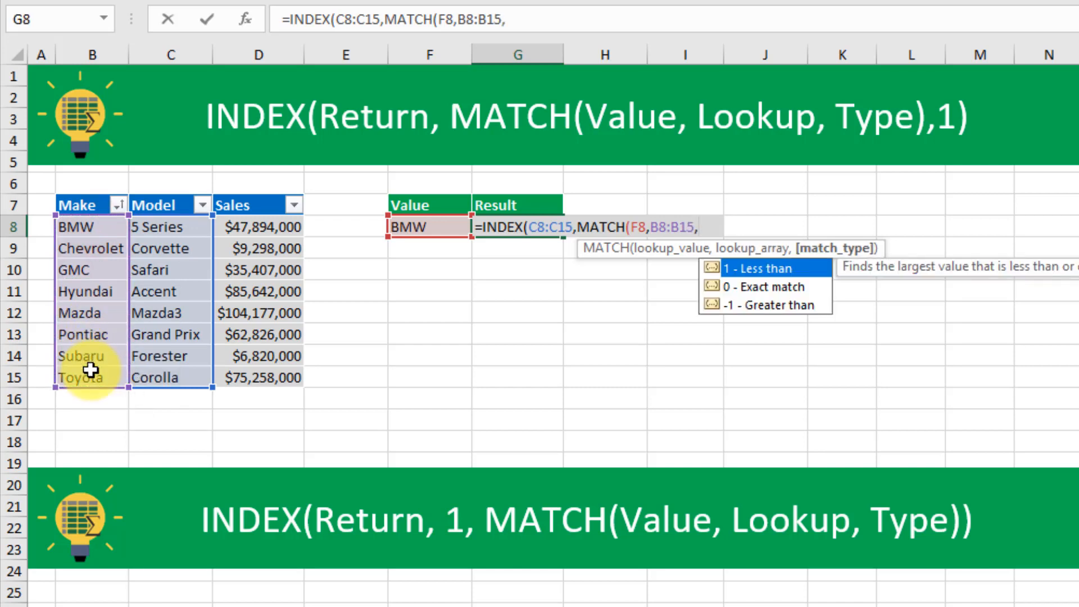
{"action": "key", "text": "Down"}
{"action": "key", "text": "Tab"}
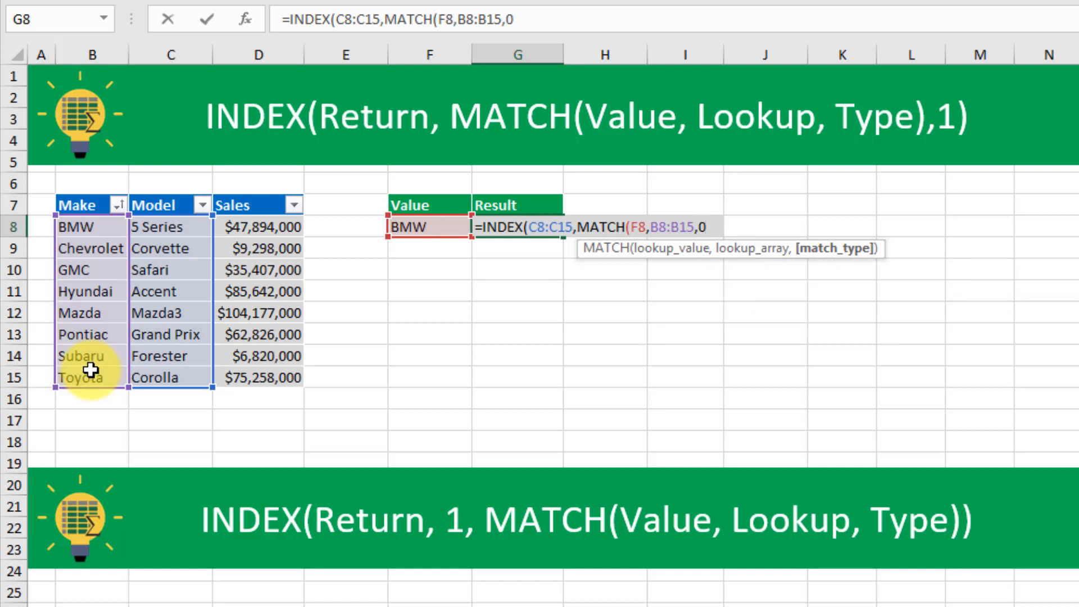
{"action": "type", "text": ")"}
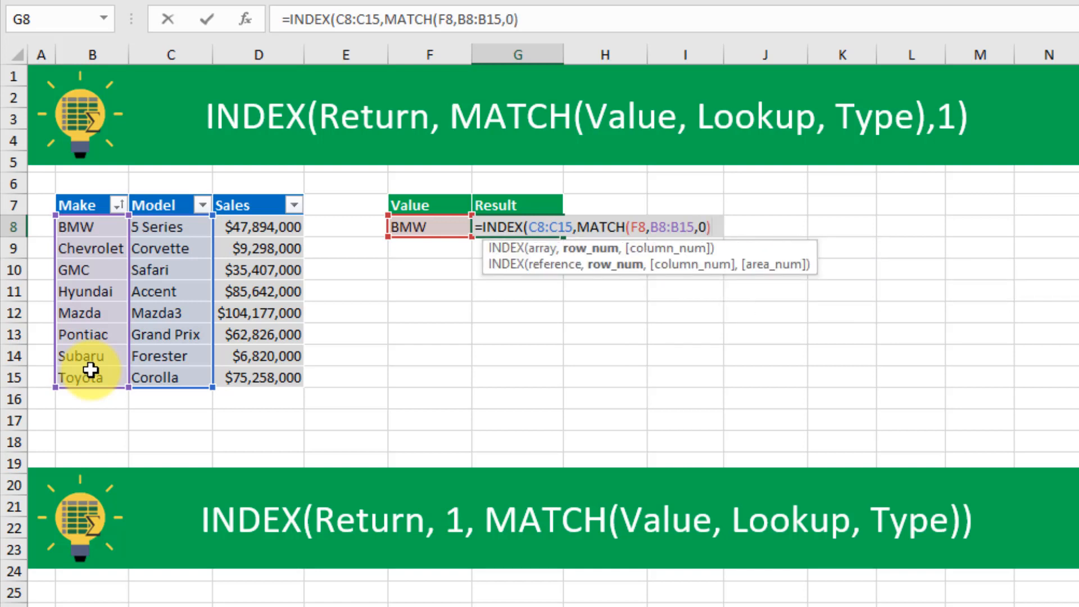
{"action": "type", "text": ","}
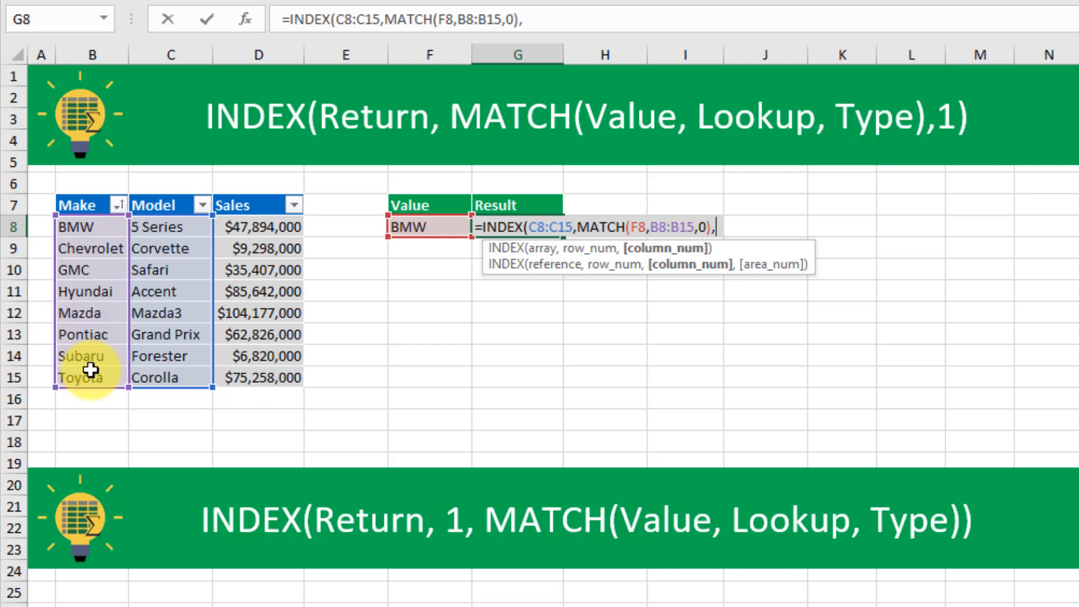
{"action": "type", "text": "1"}
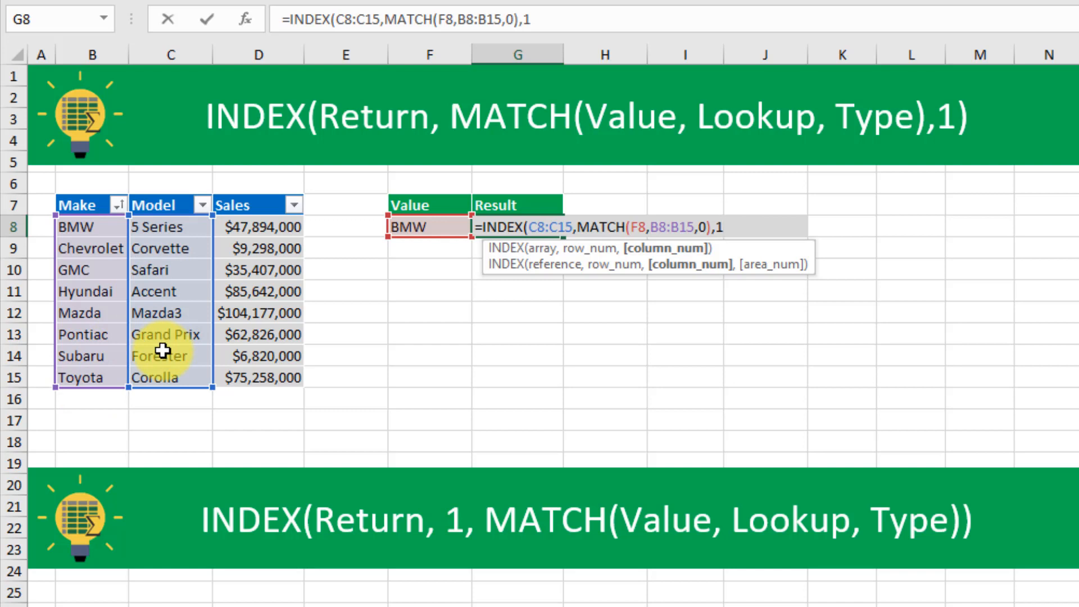
{"action": "key", "text": "BackSpace"}
{"action": "key", "text": "BackSpace"}
Finish the G8 INDEX and MATCH formula without a column number and check its result against the Make and Model in B8:C8.
{"action": "type", "text": ")"}
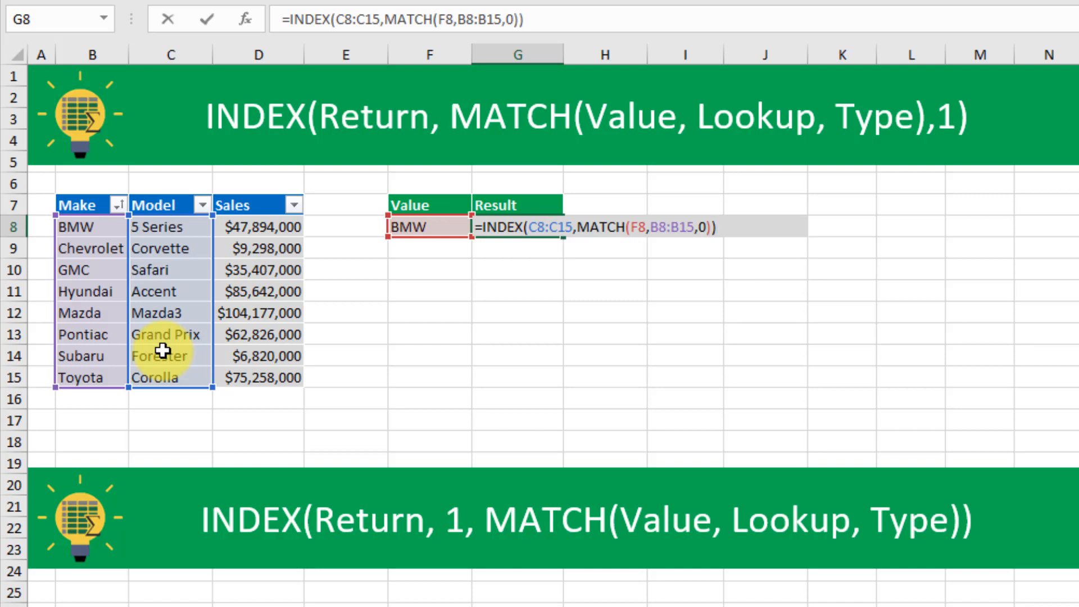
{"action": "key", "text": "Return"}
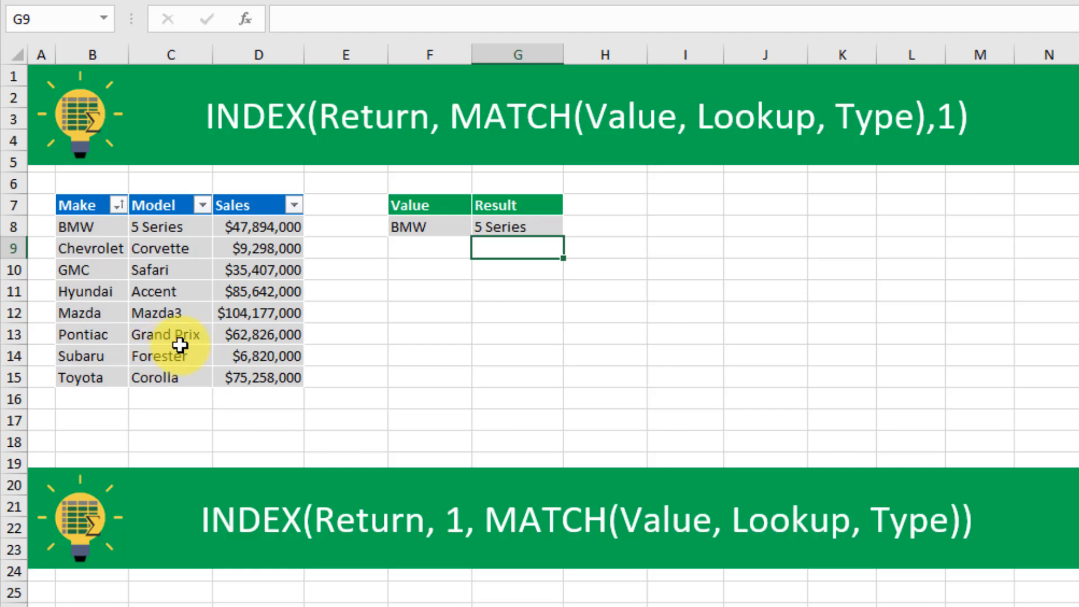
{"action": "left_click", "coordinate": [543, 227]}
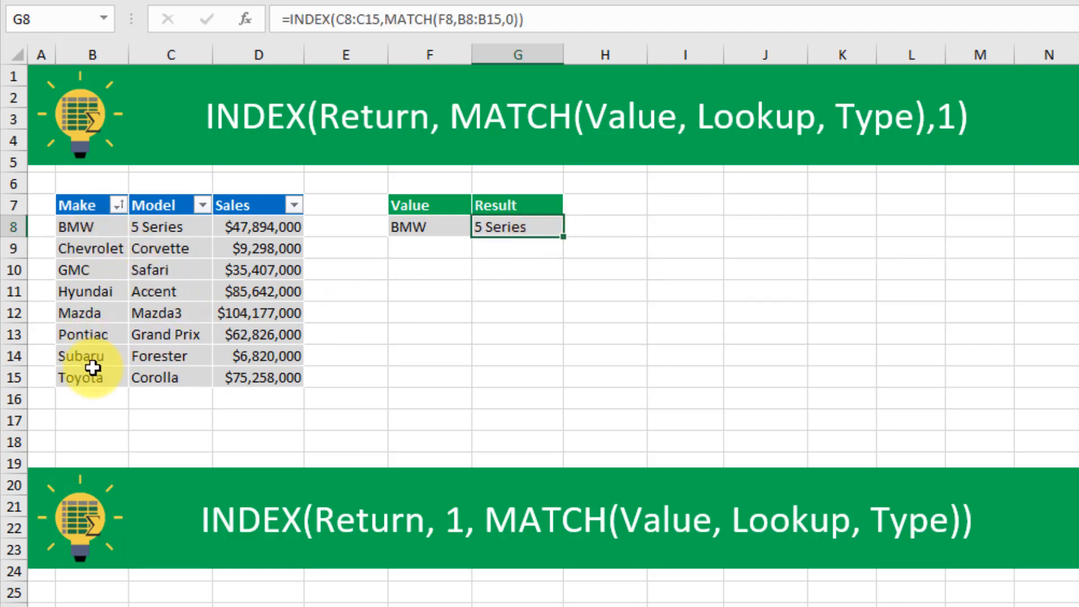
{"action": "left_click", "coordinate": [96, 224]}
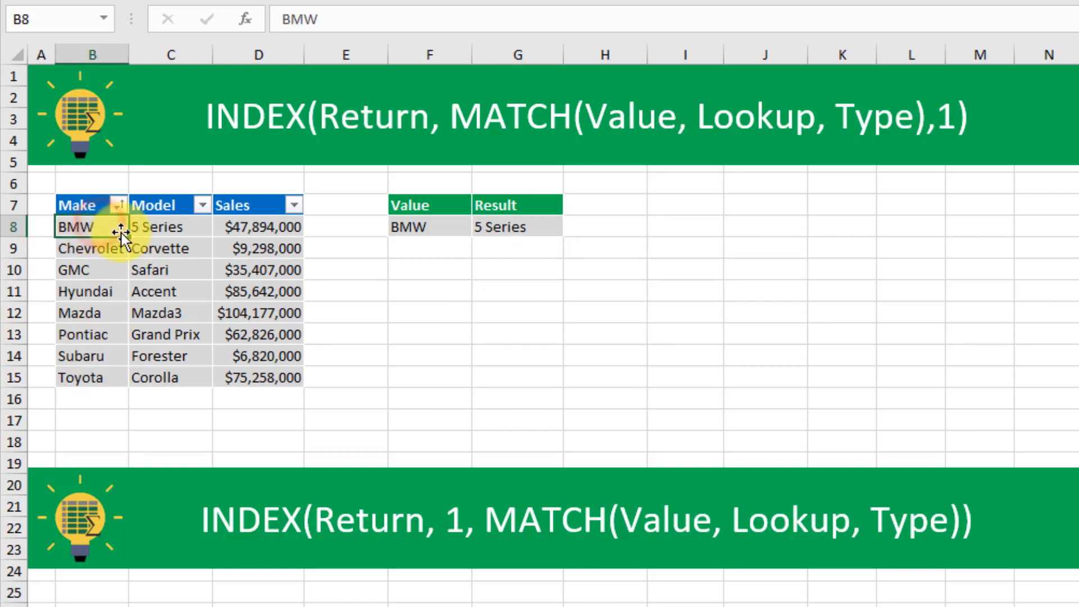
{"action": "left_click", "coordinate": [184, 227]}
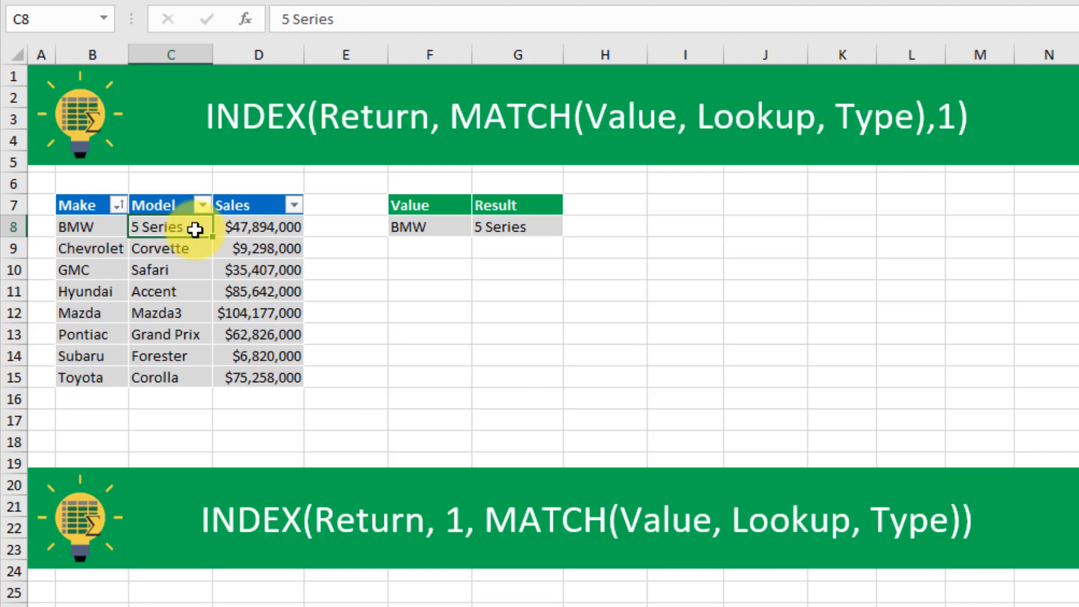
{"action": "left_click", "coordinate": [495, 228]}
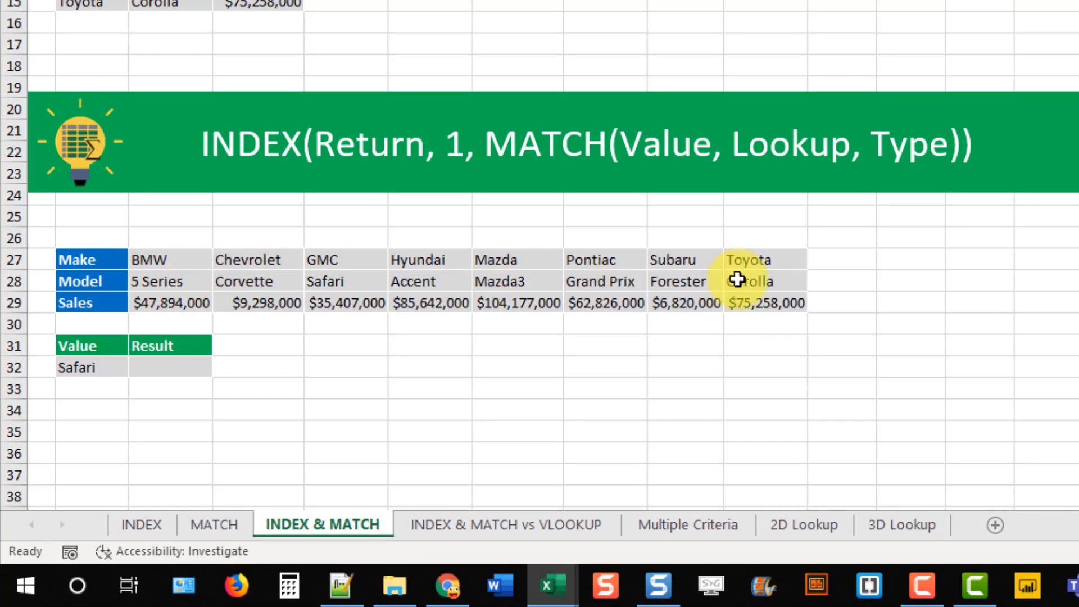
Check the Safari lookup value in B32 and the empty result cell C32 against the Model in E28 and the Make in E27.
{"action": "left_click", "coordinate": [100, 367]}
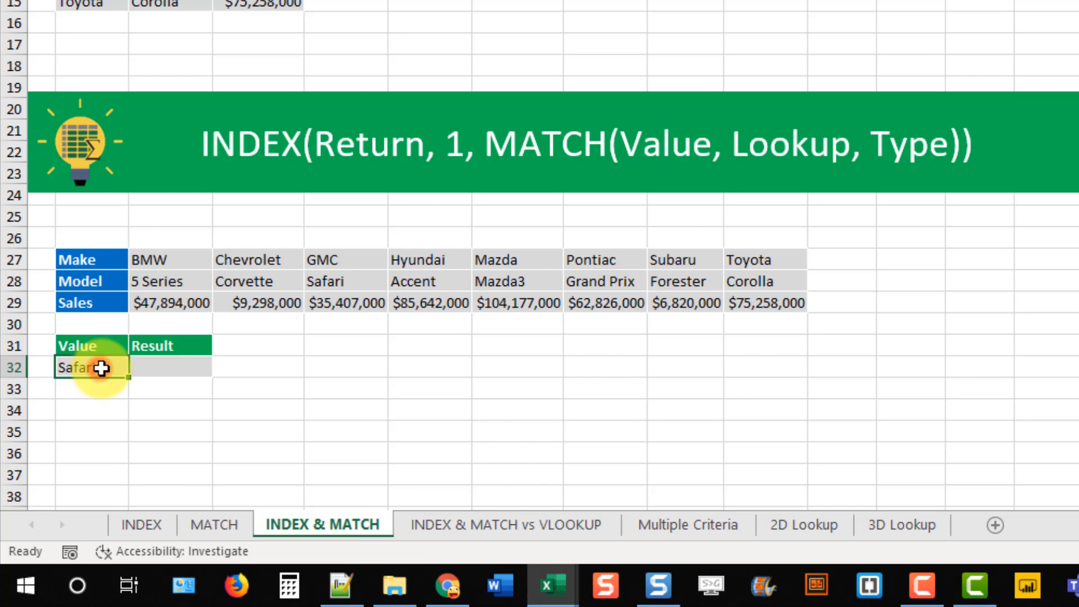
{"action": "left_click", "coordinate": [156, 367]}
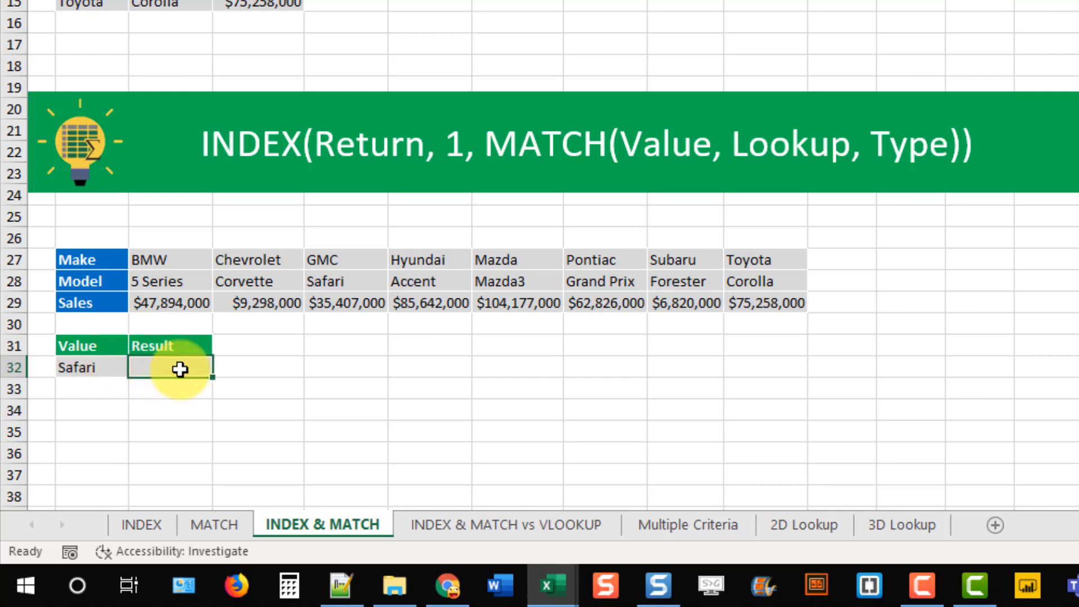
{"action": "left_click", "coordinate": [358, 283]}
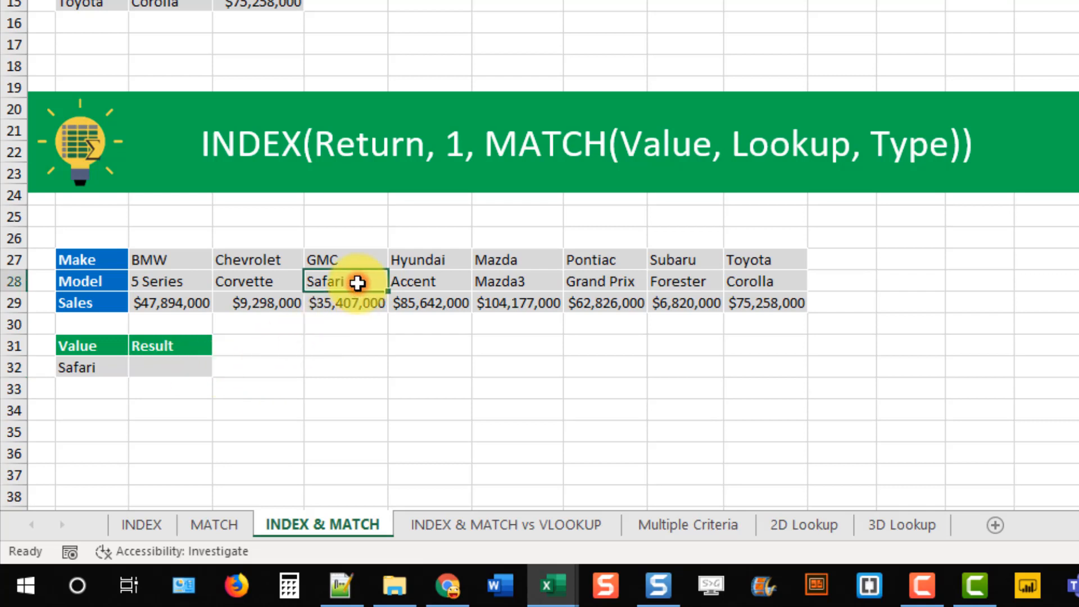
{"action": "left_click", "coordinate": [362, 254]}
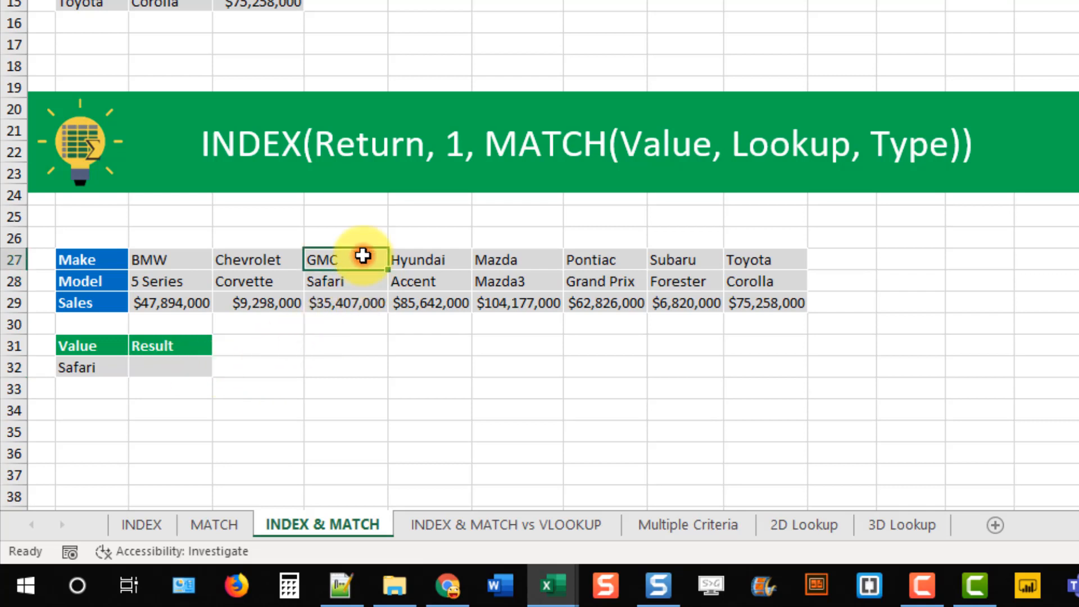
Start an INDEX formula in C32 with the Make row C27:J27 as array and 1 as the row number.
{"action": "left_click", "coordinate": [149, 364]}
{"action": "type", "text": "=INDEX("}
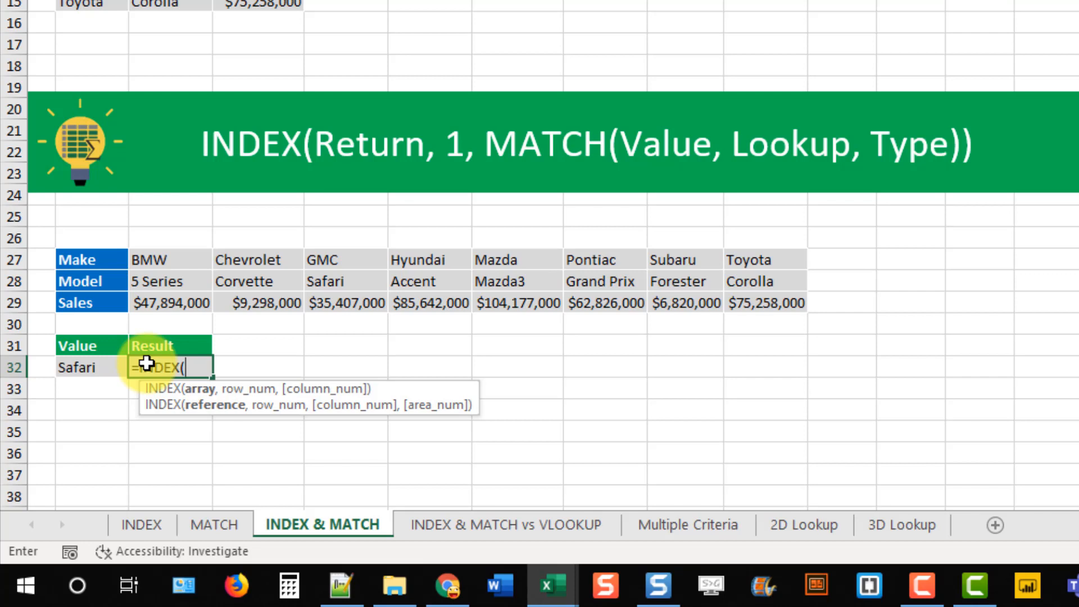
{"action": "left_click_drag", "start_coordinate": [157, 262], "coordinate": [792, 265]}
{"action": "type", "text": ","}
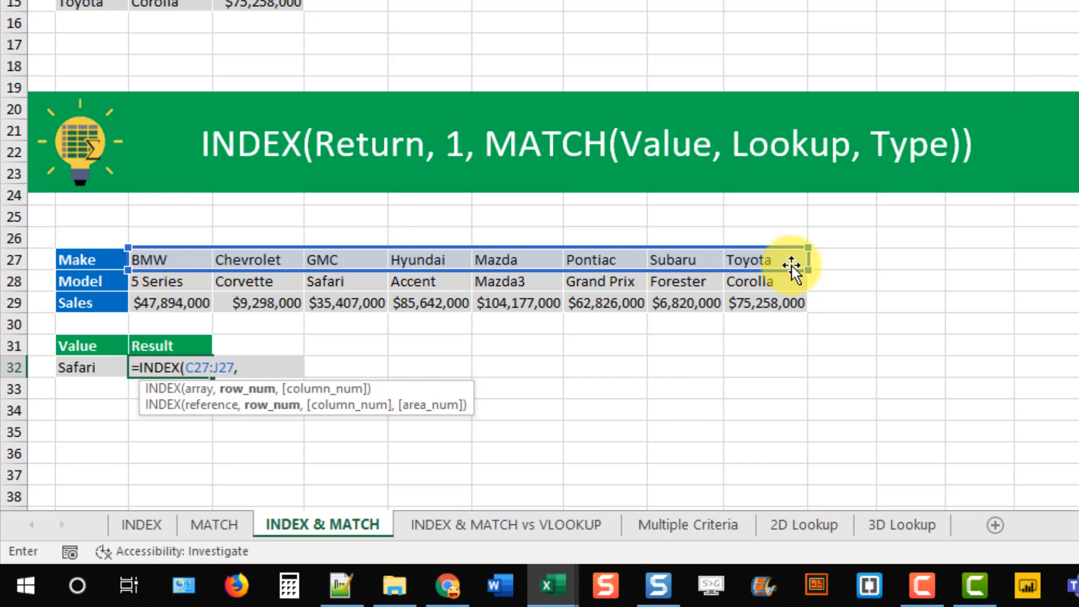
{"action": "type", "text": "1"}
{"action": "type", "text": ","}
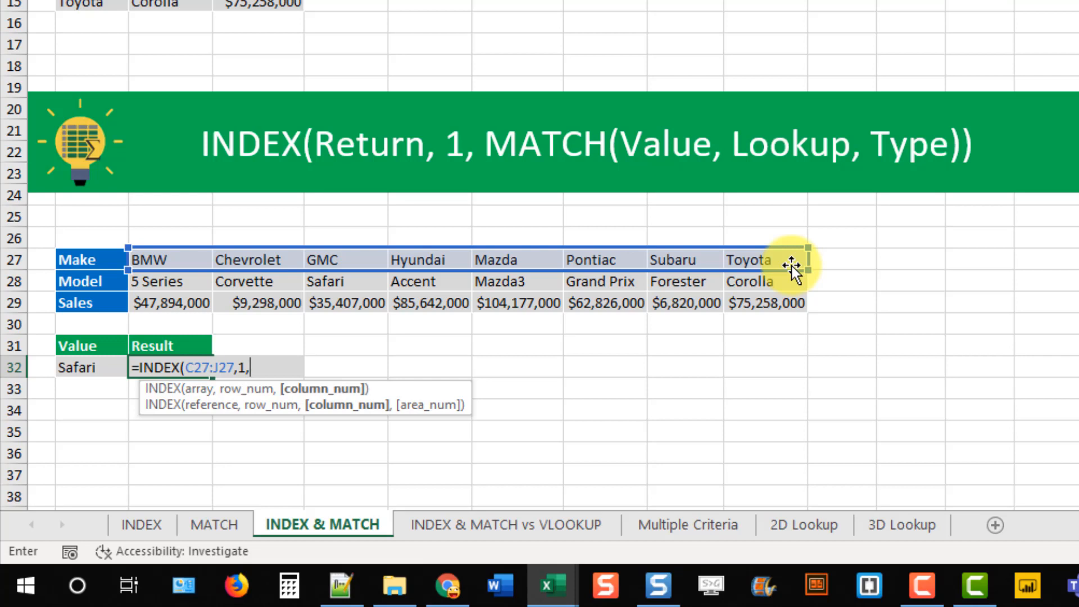
Nest MATCH as the column number in C32, looking up B32 in the Model row C28:J28 with exact match type 0, and complete the formula.
{"action": "type", "text": "mat"}
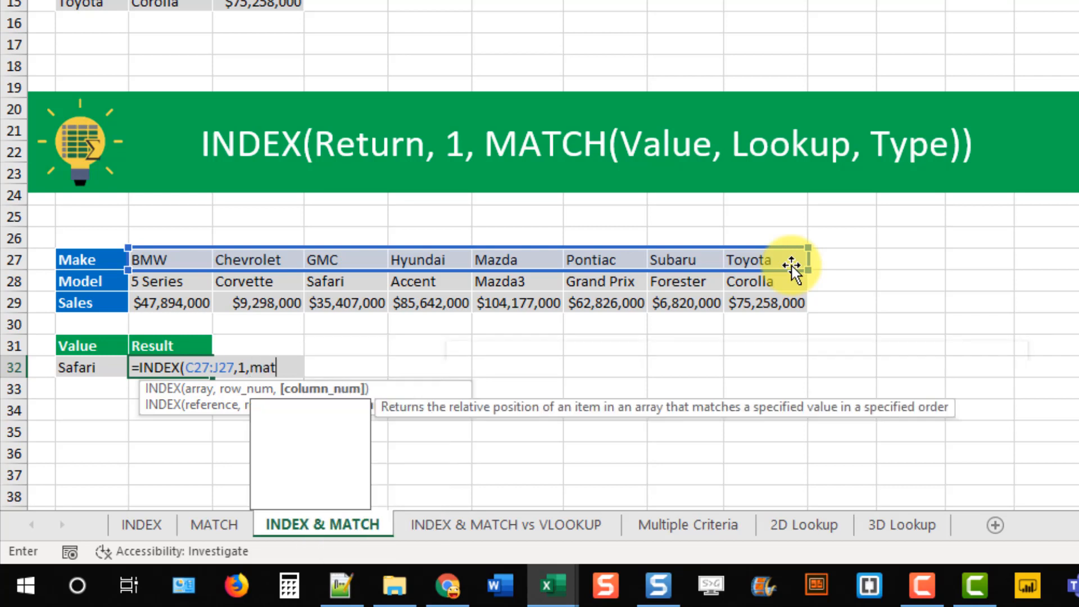
{"action": "key", "text": "Tab"}
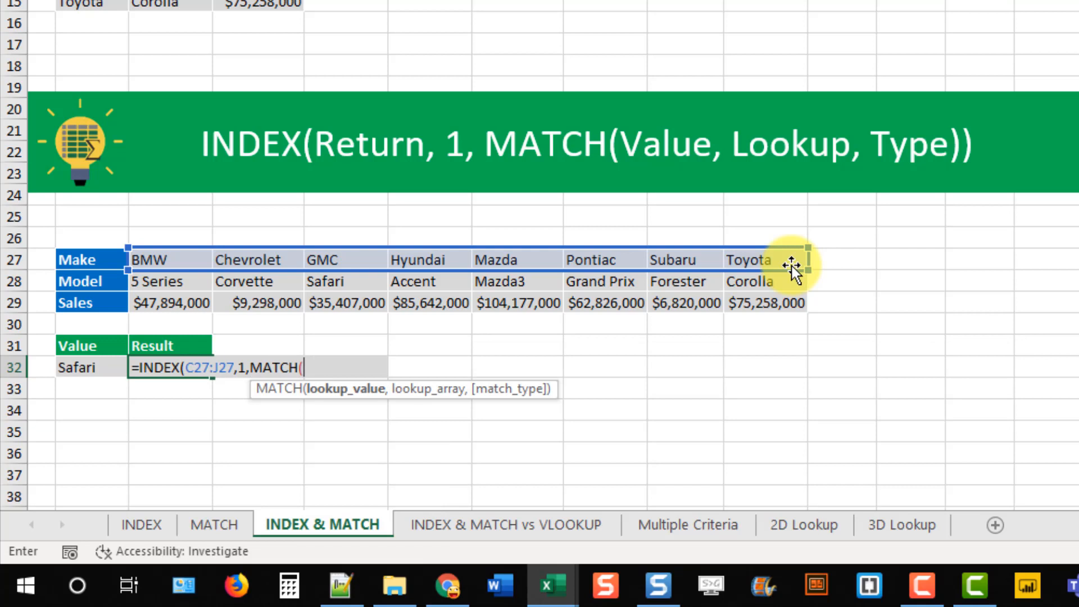
{"action": "left_click", "coordinate": [99, 370]}
{"action": "type", "text": ","}
{"action": "left_click", "coordinate": [184, 282]}
{"action": "left_click_drag", "start_coordinate": [185, 282], "coordinate": [761, 280]}
{"action": "type", "text": ","}
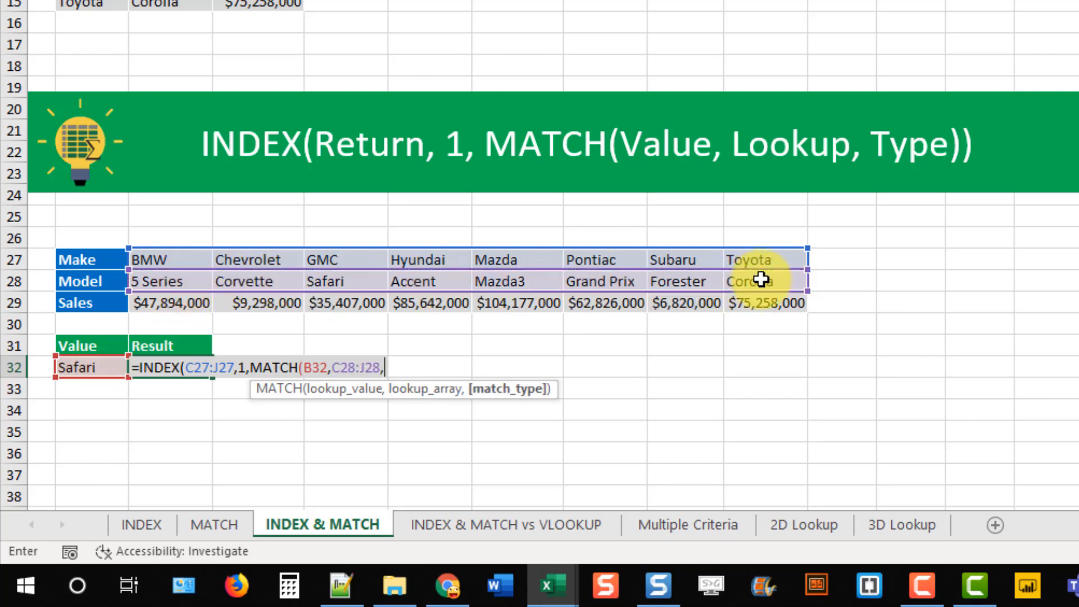
{"action": "type", "text": "0"}
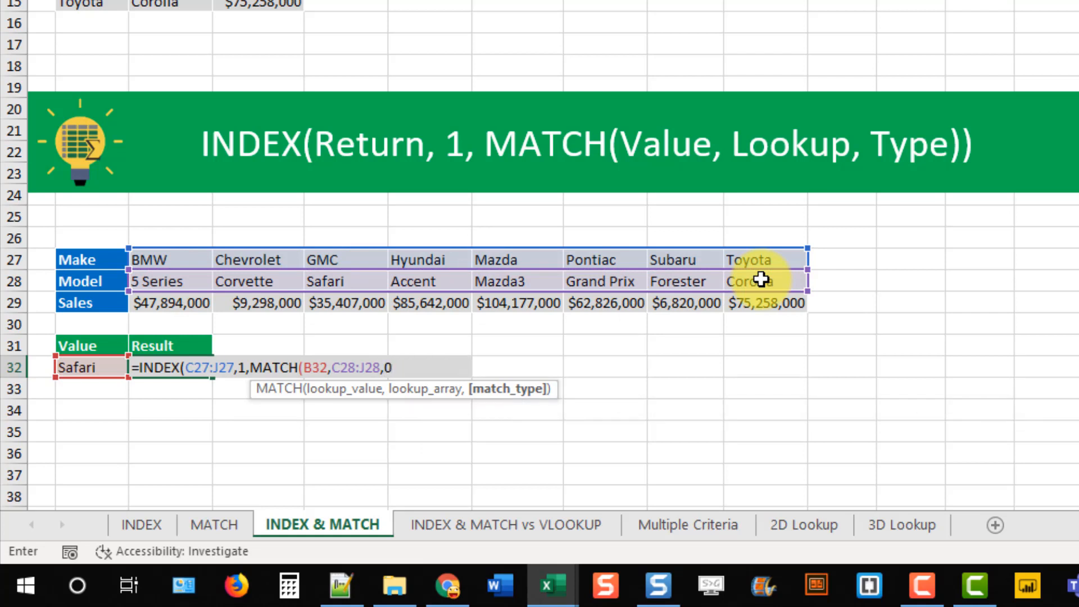
{"action": "type", "text": ")"}
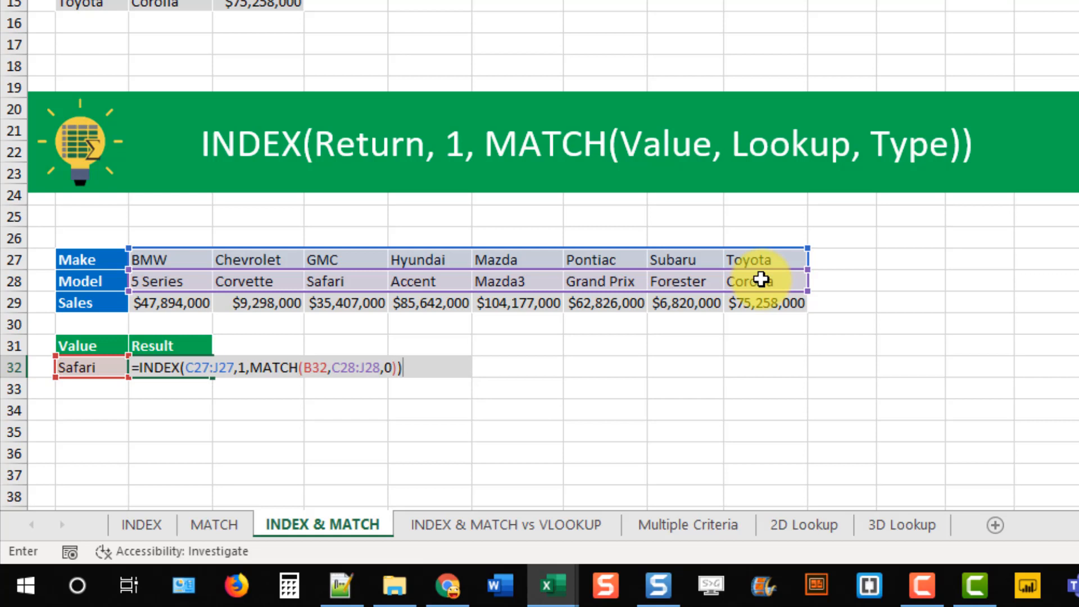
{"action": "key", "text": "ctrl+Return"}
{"action": "key", "text": "Down"}
{"action": "key", "text": "Up"}
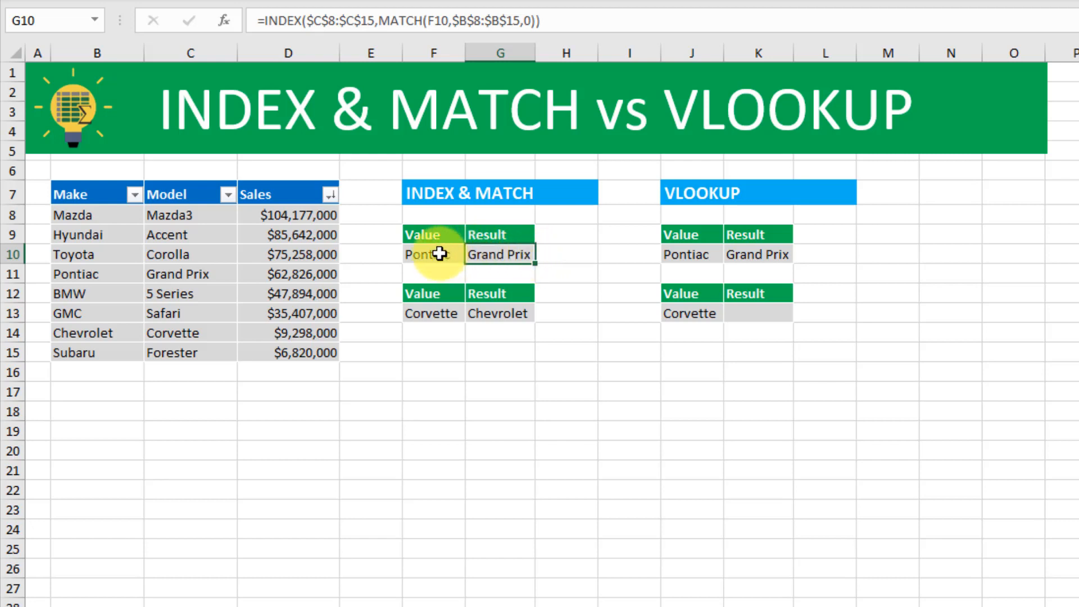
Review the Pontiac lookup value in F10 and the references of the INDEX and MATCH formula in G10.
{"action": "left_click", "coordinate": [440, 254]}
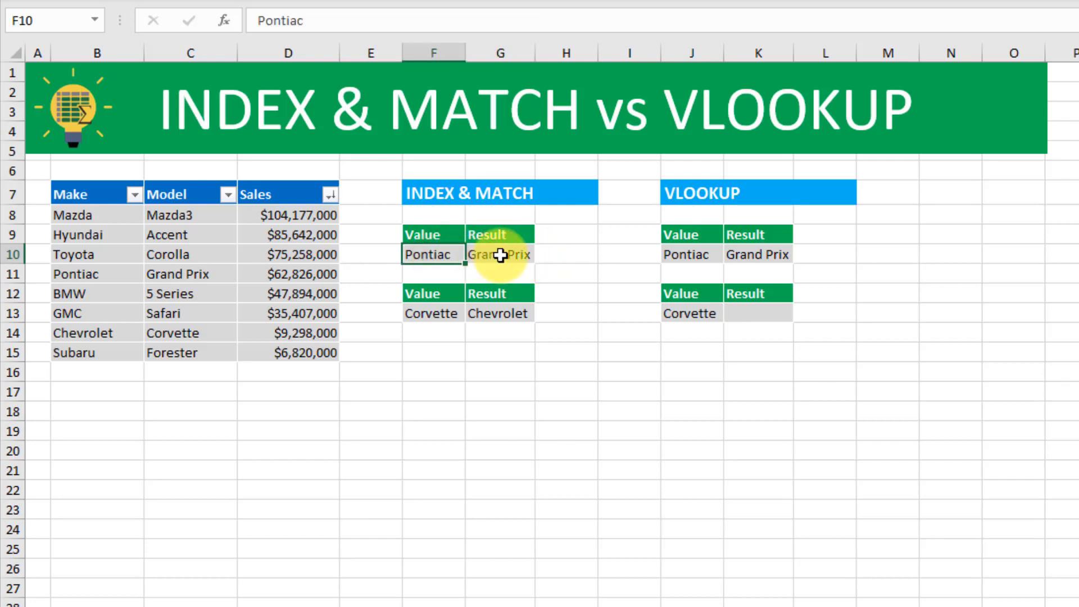
{"action": "left_click", "coordinate": [500, 255]}
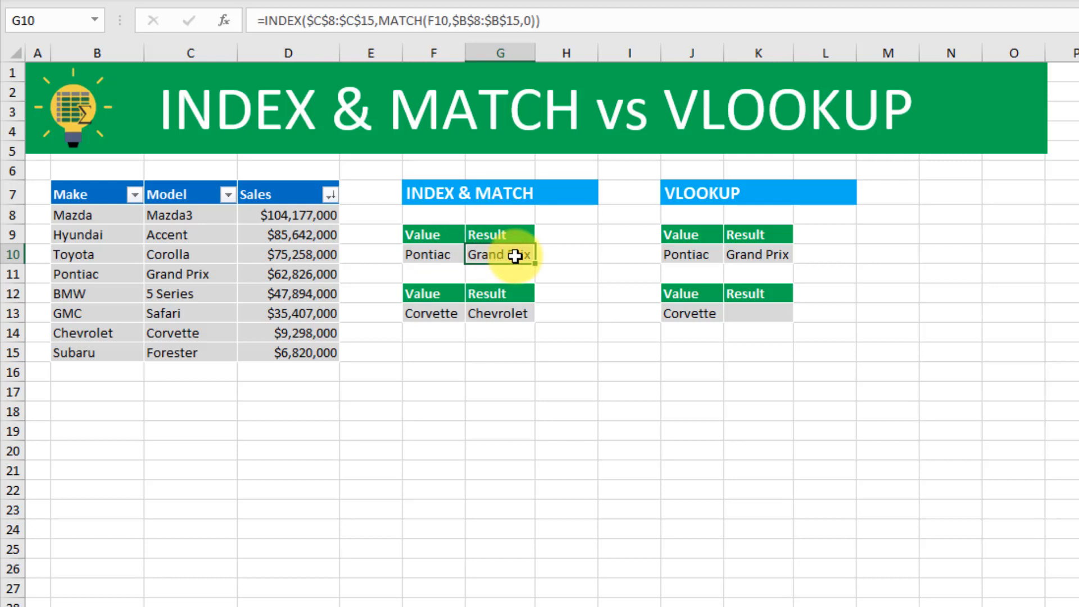
{"action": "double_click", "coordinate": [515, 256]}
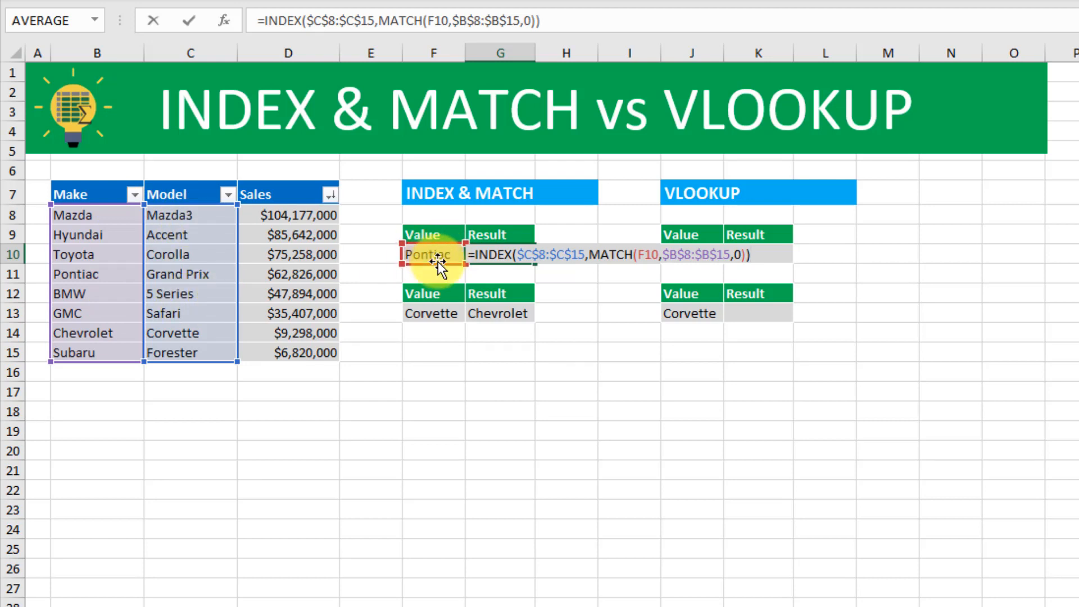
{"action": "key", "text": "ctrl+Return"}
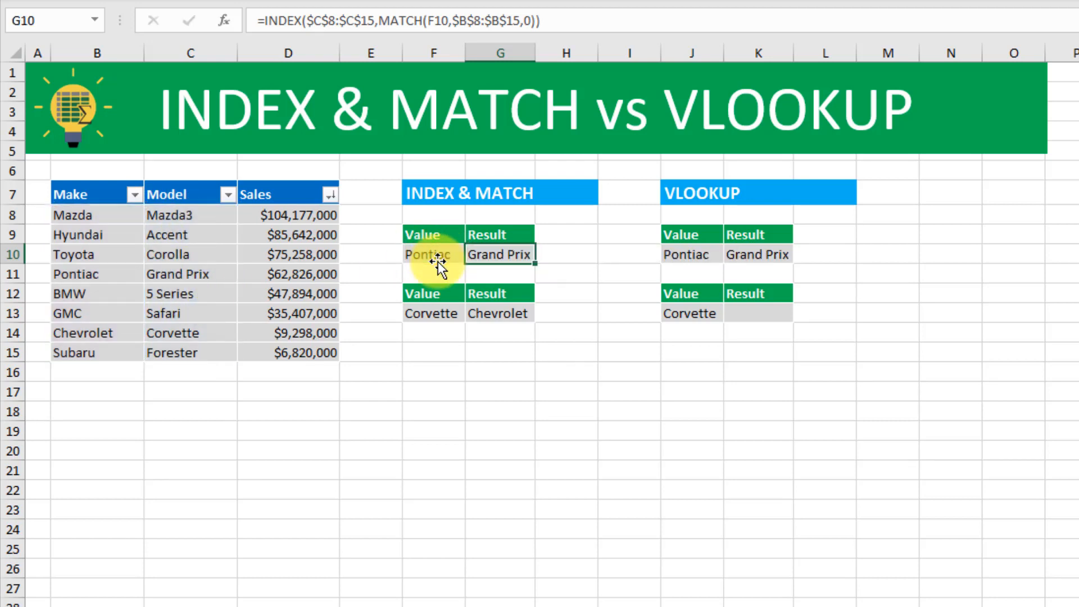
Review the VLOOKUP formula and its table range in K10 and compare it with the INDEX and MATCH result in G10.
{"action": "left_click", "coordinate": [750, 256]}
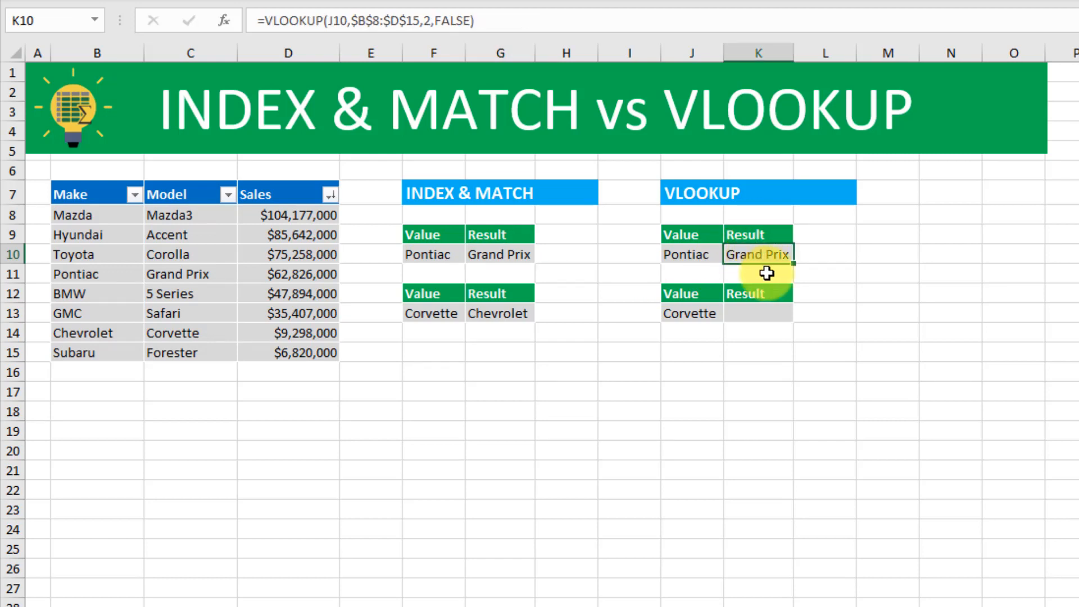
{"action": "double_click", "coordinate": [783, 263]}
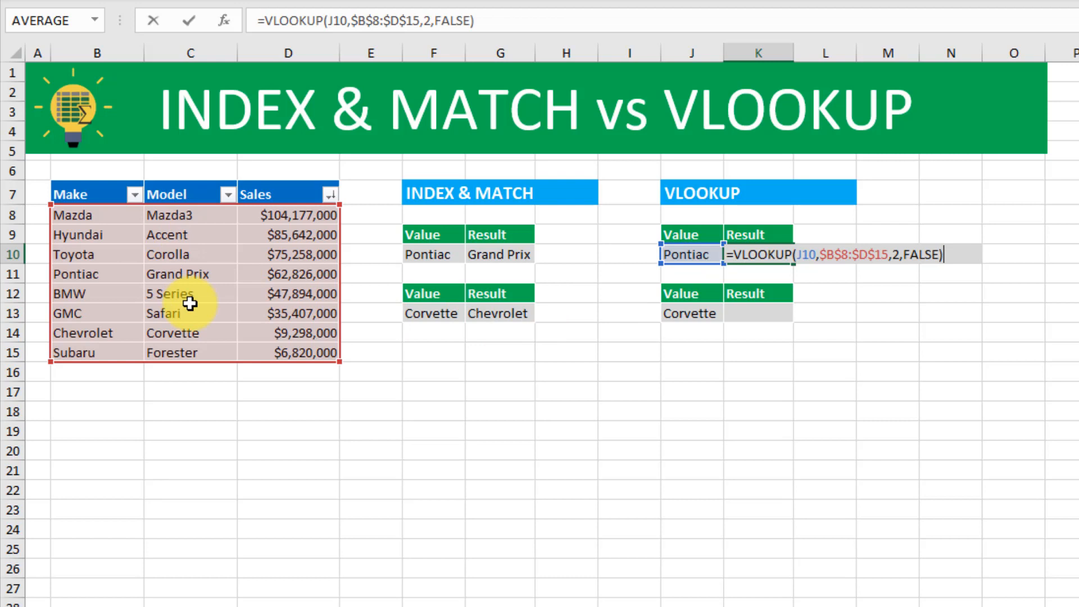
{"action": "key", "text": "ctrl+Return"}
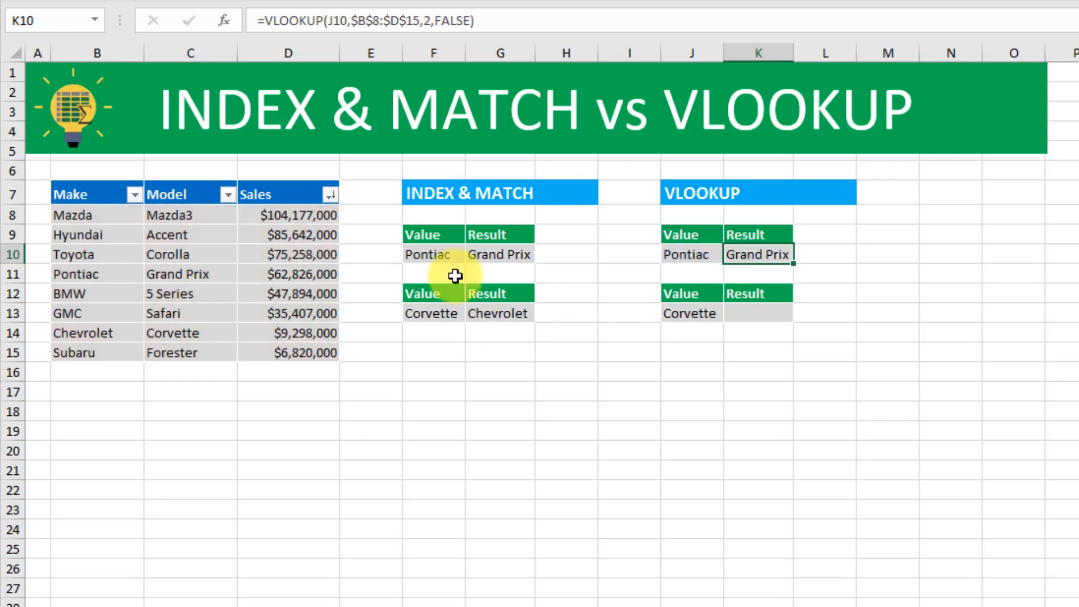
{"action": "left_click", "coordinate": [516, 254]}
{"action": "left_click", "coordinate": [740, 254]}
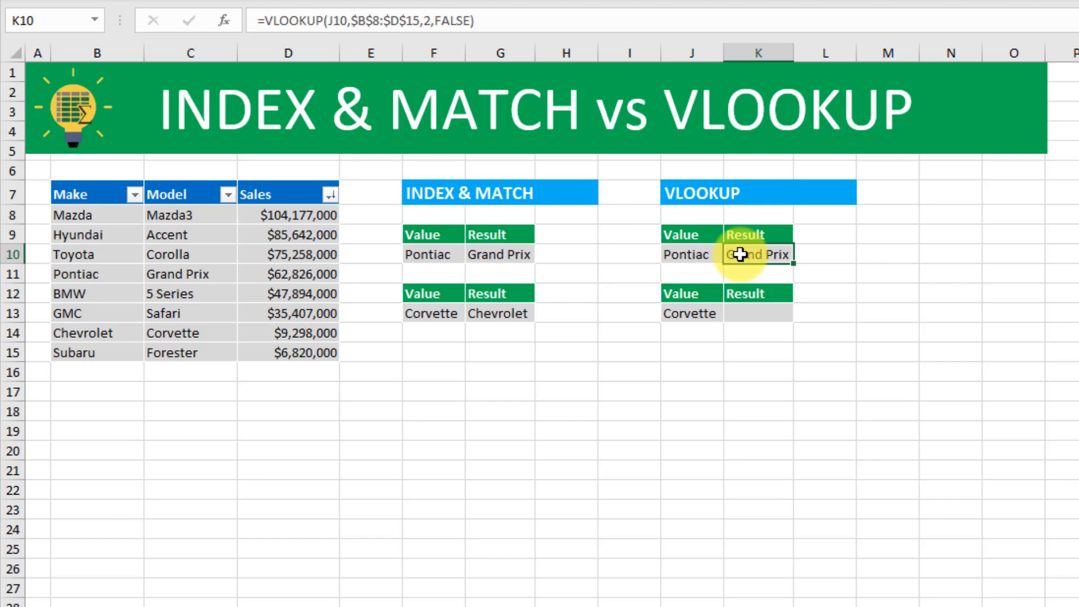
Insert an empty column between the Make and Model columns.
{"action": "left_click", "coordinate": [211, 50]}
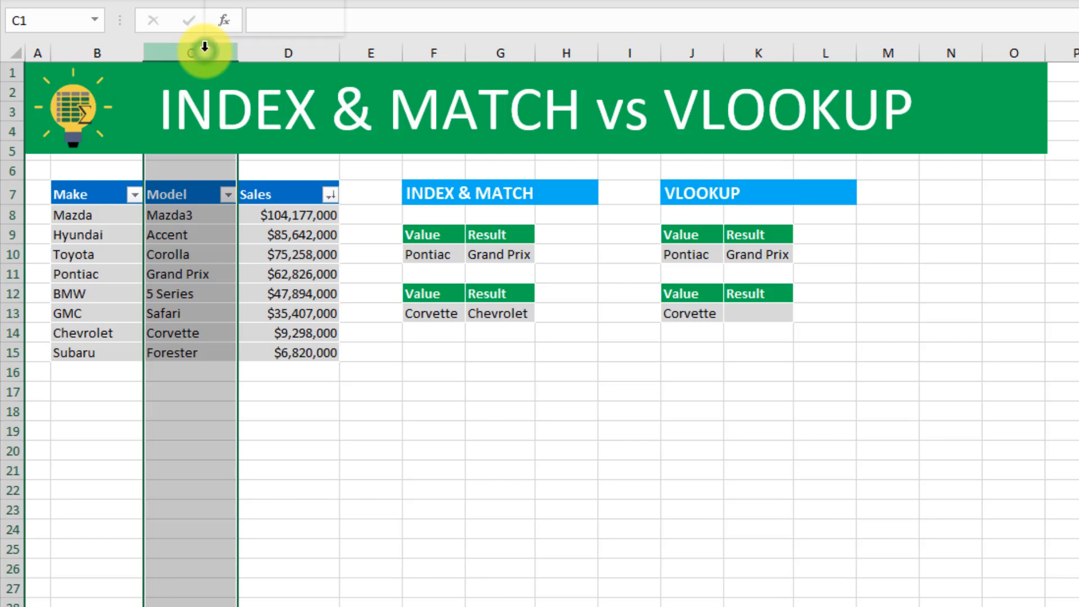
{"action": "right_click", "coordinate": [205, 47]}
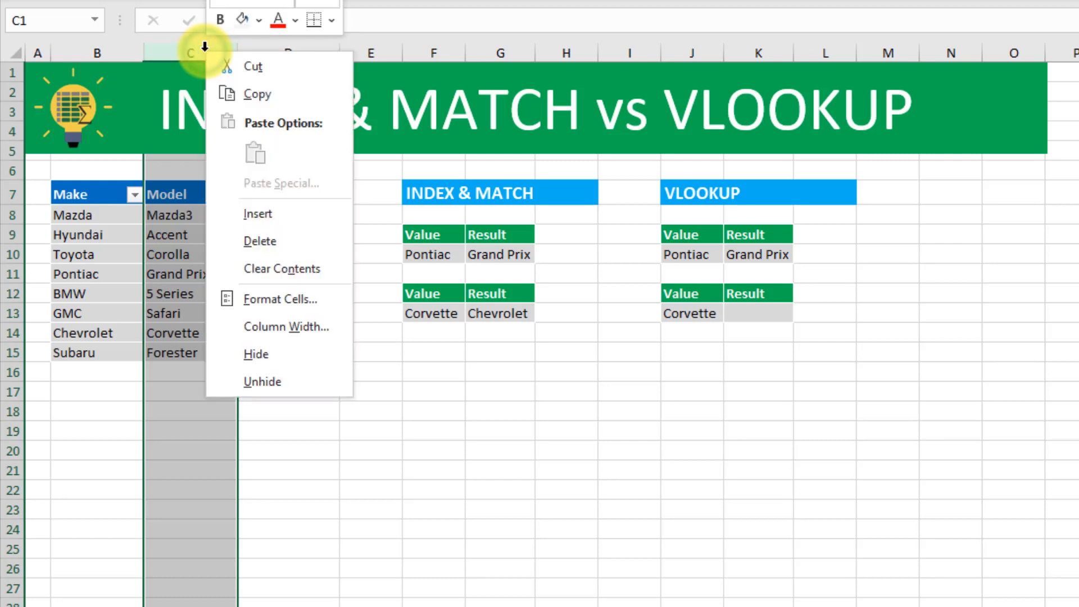
{"action": "left_click", "coordinate": [251, 212]}
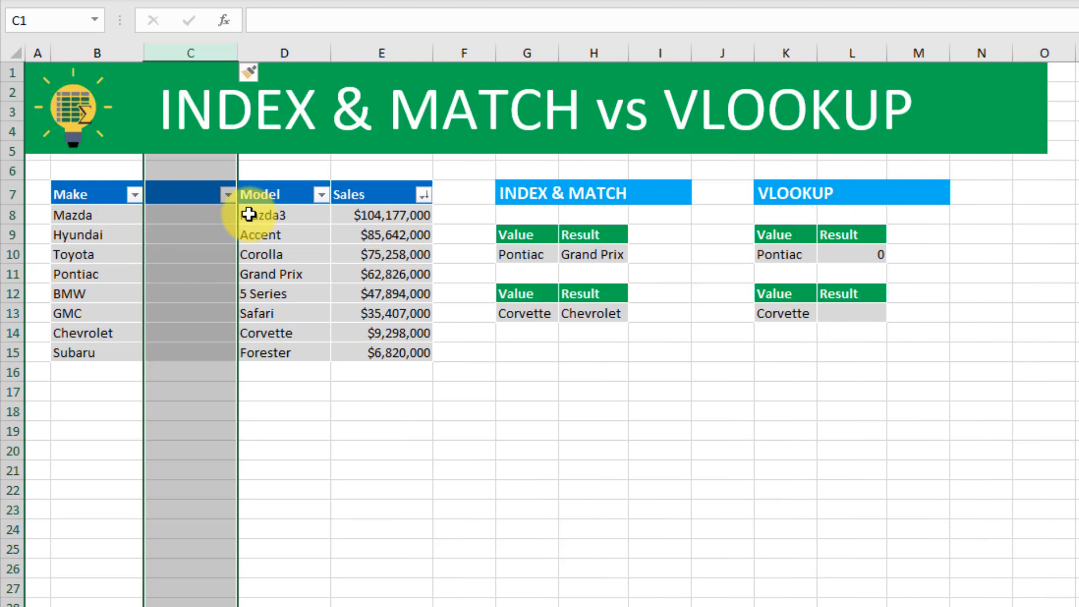
Inspect the INDEX and MATCH formula in H10 and the VLOOKUP column index in L10, and undo the column insertion.
{"action": "left_click", "coordinate": [612, 254]}
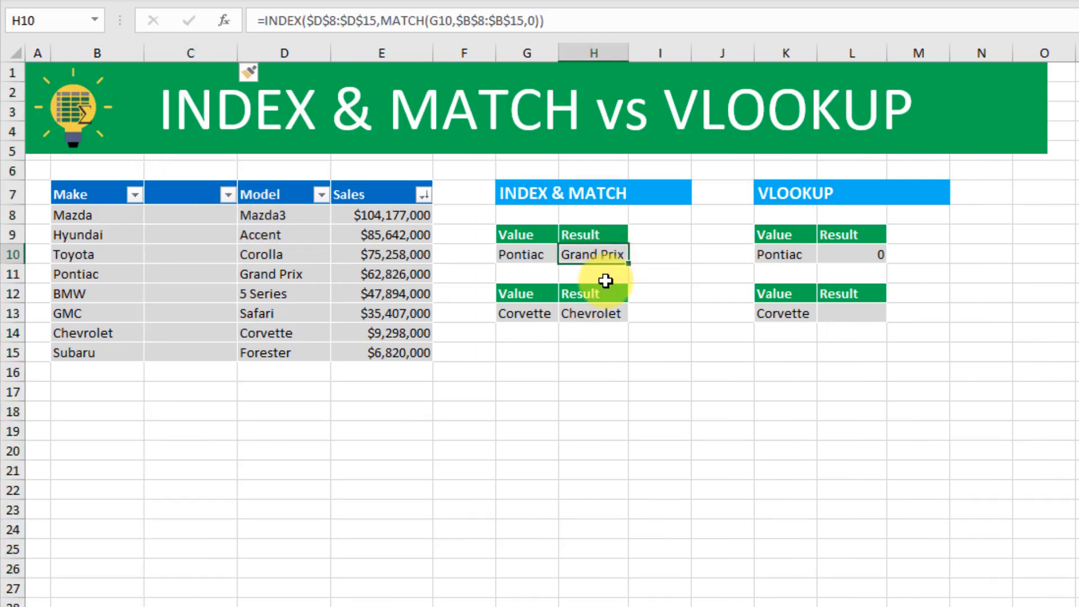
{"action": "left_click", "coordinate": [841, 254]}
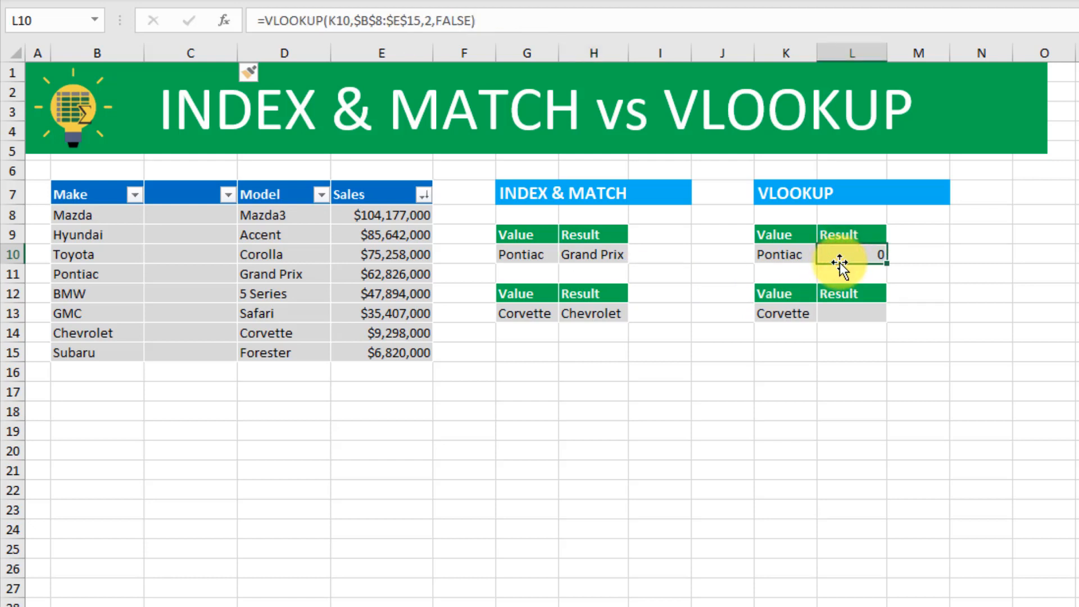
{"action": "double_click", "coordinate": [840, 259]}
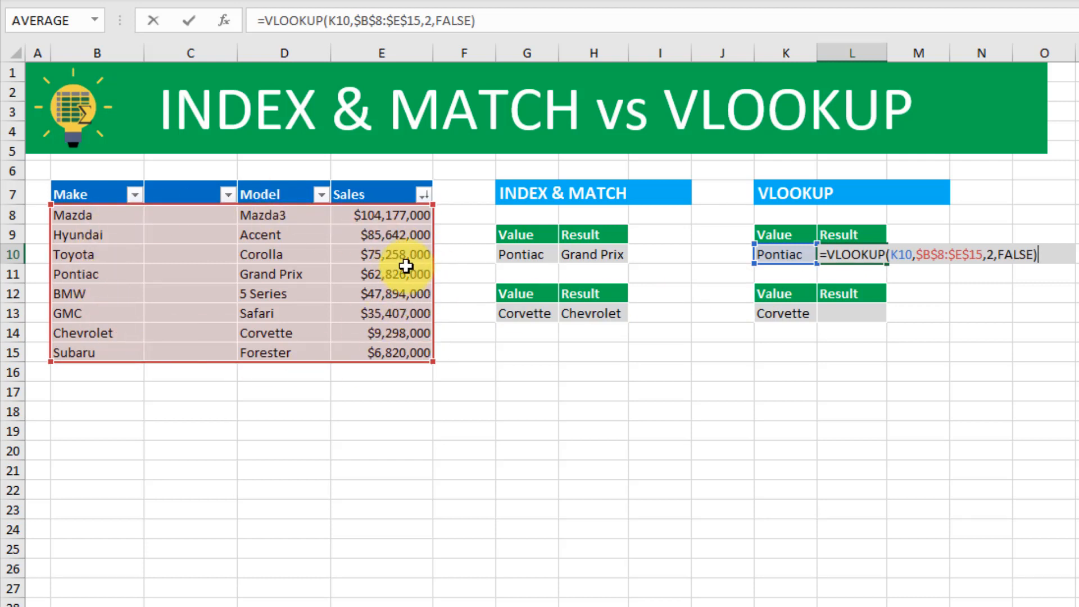
{"action": "left_click", "coordinate": [993, 254]}
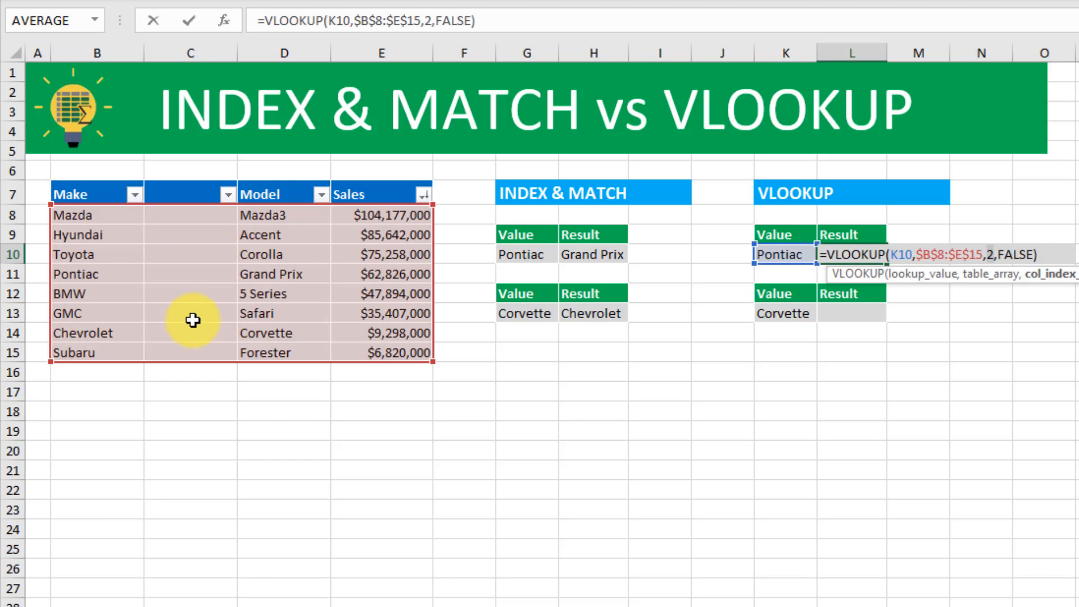
{"action": "key", "text": "Return"}
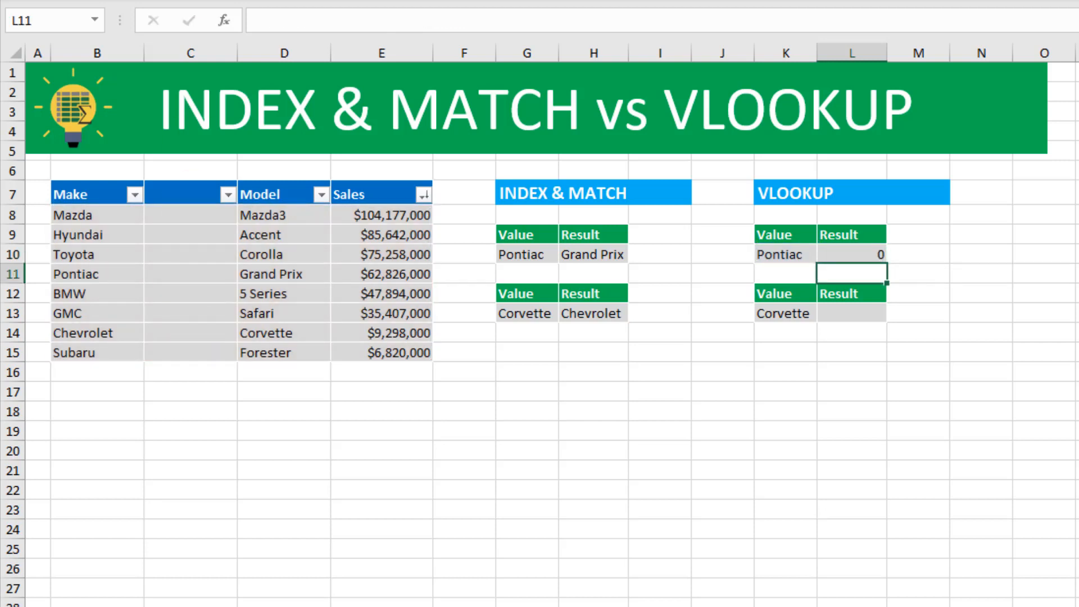
{"action": "key", "text": "Up"}
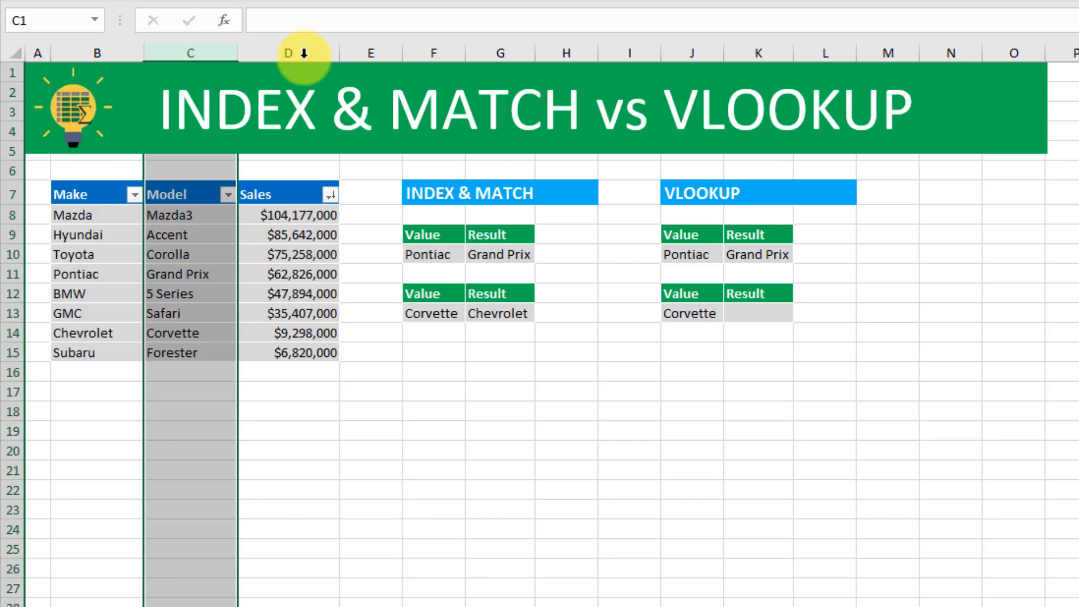
Review the Corvette lookup value in F13 and its INDEX and MATCH formula in G13, and compare with the VLOOKUP result cell K13.
{"action": "left_click", "coordinate": [486, 310]}
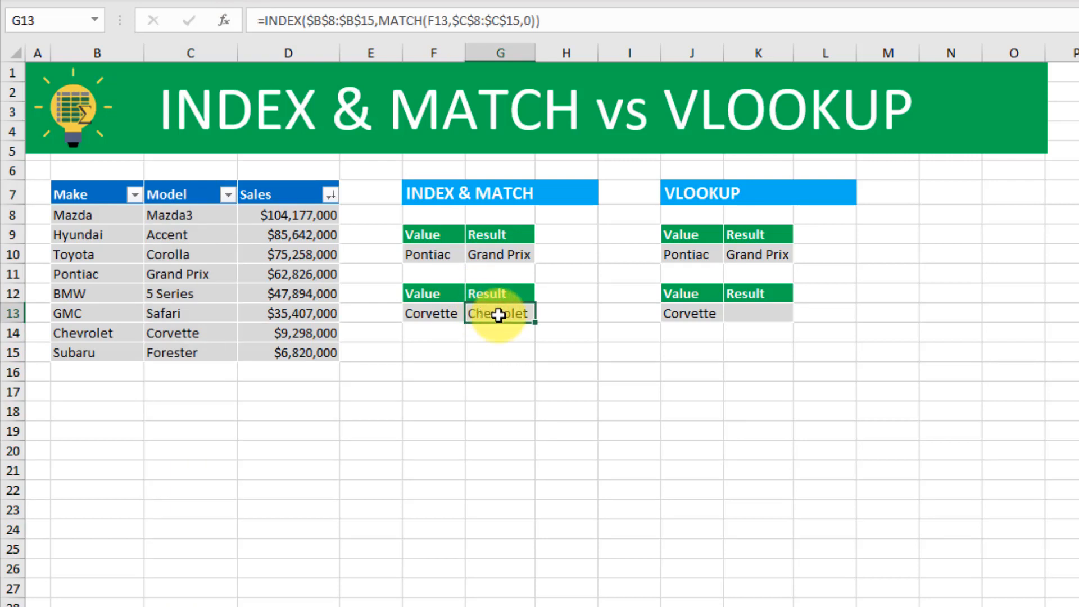
{"action": "left_click", "coordinate": [438, 313]}
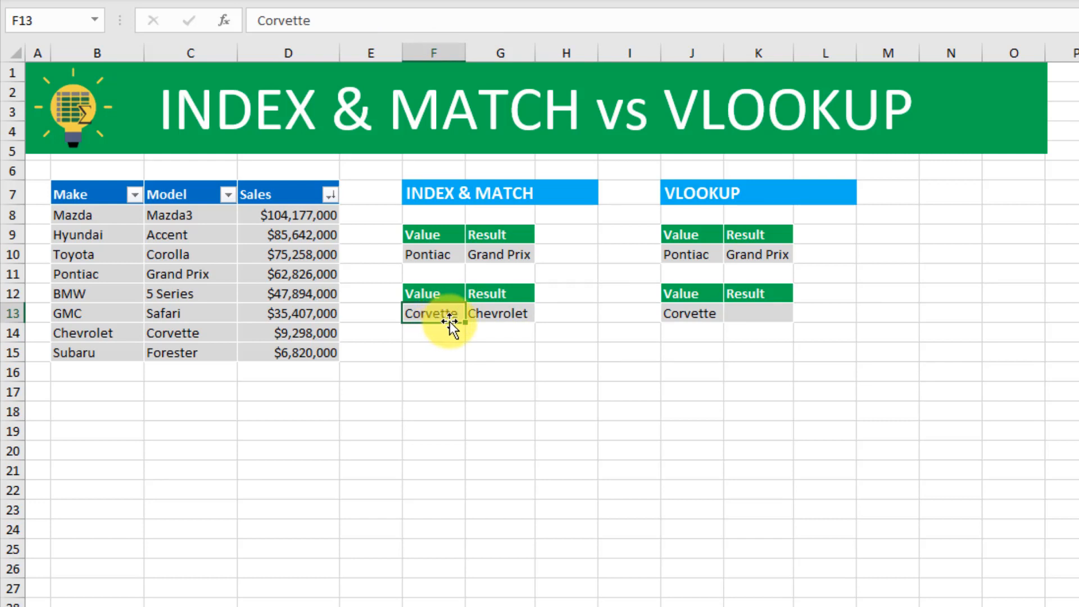
{"action": "left_click", "coordinate": [506, 320]}
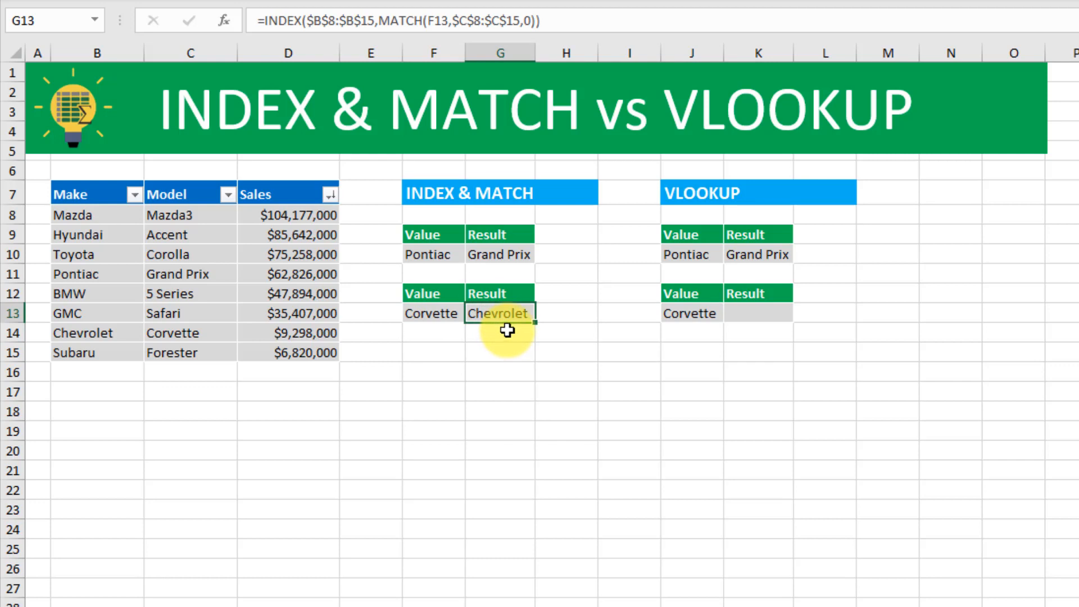
{"action": "left_click", "coordinate": [751, 313]}
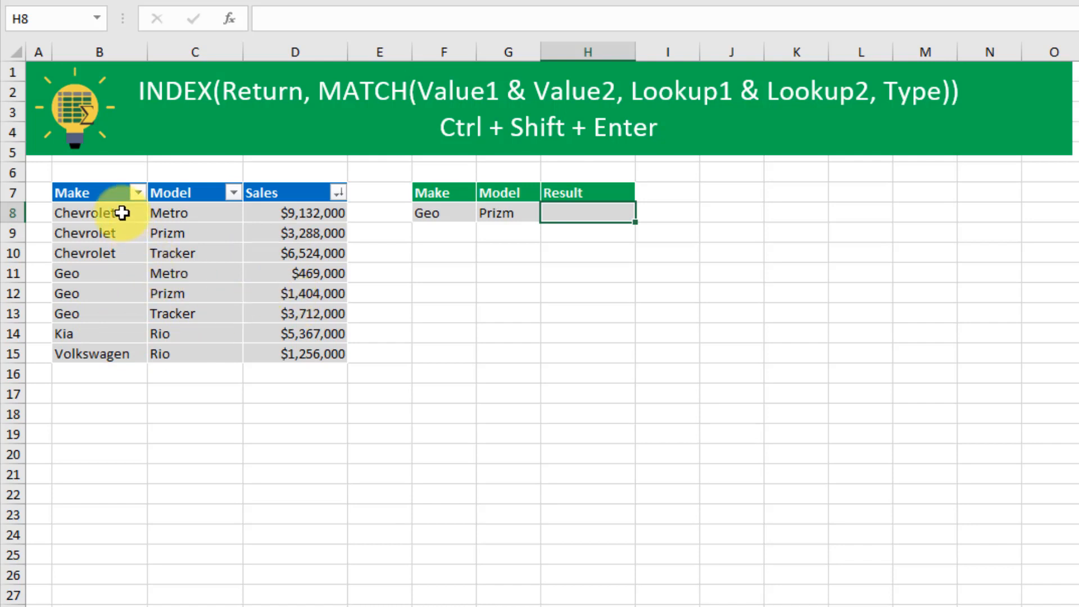
Examine the Make and Model columns for repeated makes and models, comparing the Chevrolet Prizm and Geo Prizm rows.
{"action": "left_click_drag", "start_coordinate": [122, 212], "coordinate": [123, 257]}
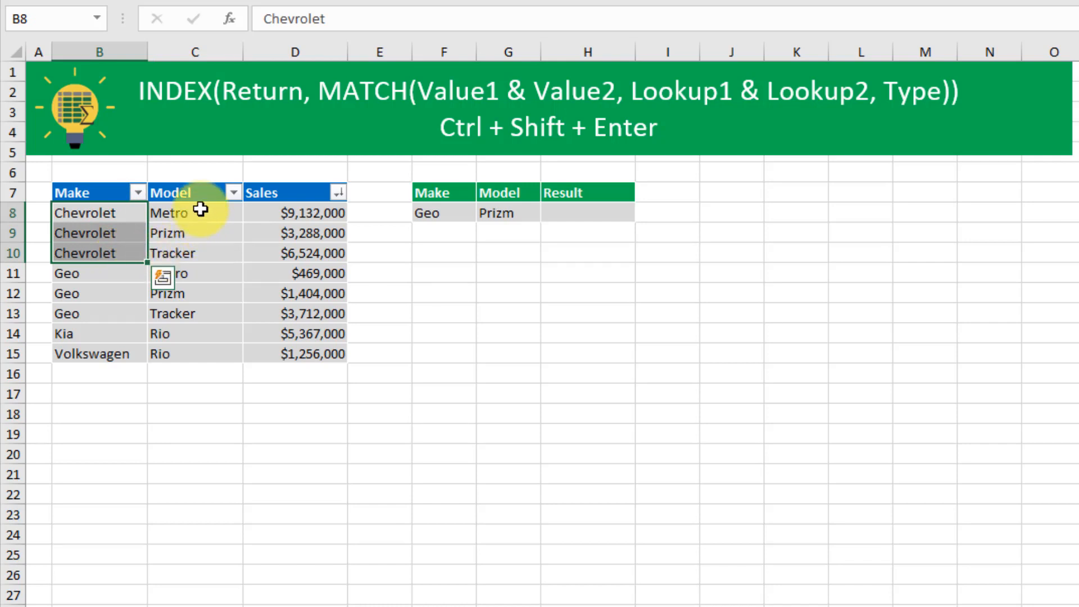
{"action": "left_click", "coordinate": [198, 235]}
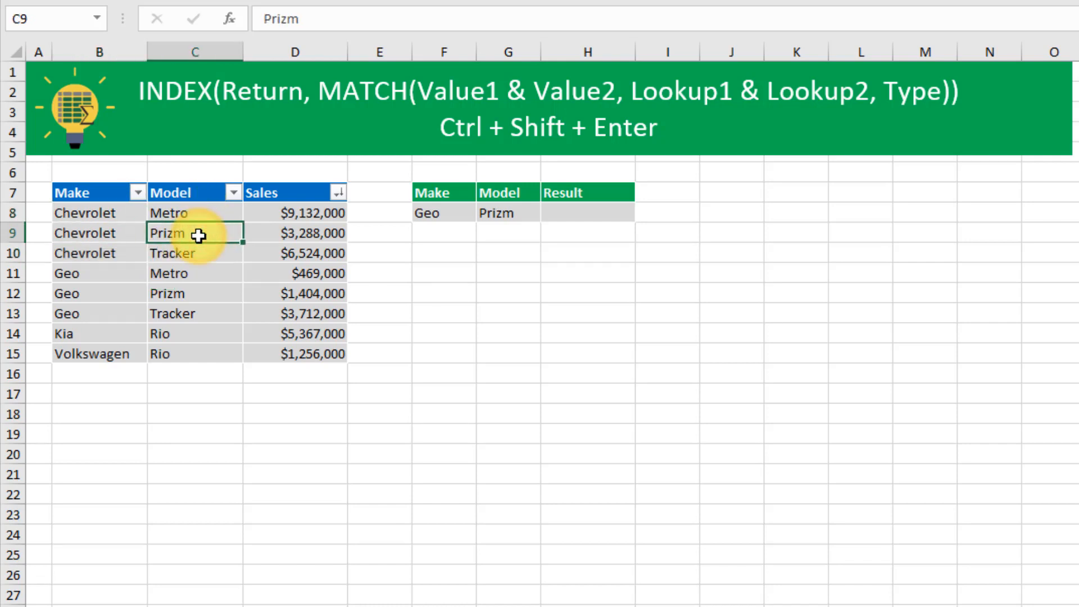
{"action": "left_click", "coordinate": [184, 294]}
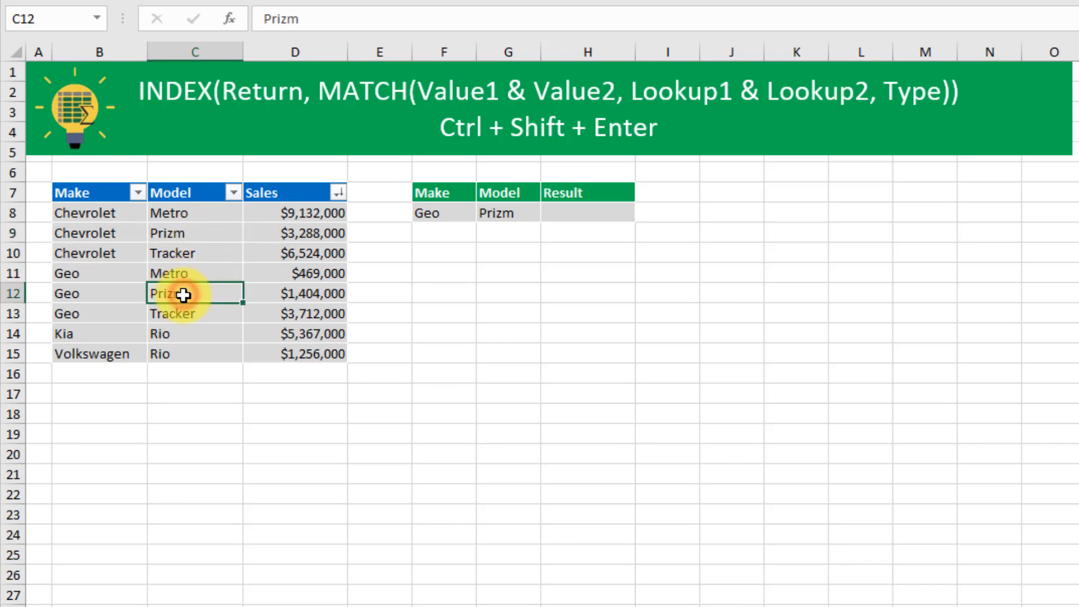
{"action": "left_click", "coordinate": [119, 293]}
{"action": "left_click", "coordinate": [172, 292]}
{"action": "left_click", "coordinate": [121, 234]}
{"action": "left_click", "coordinate": [166, 235]}
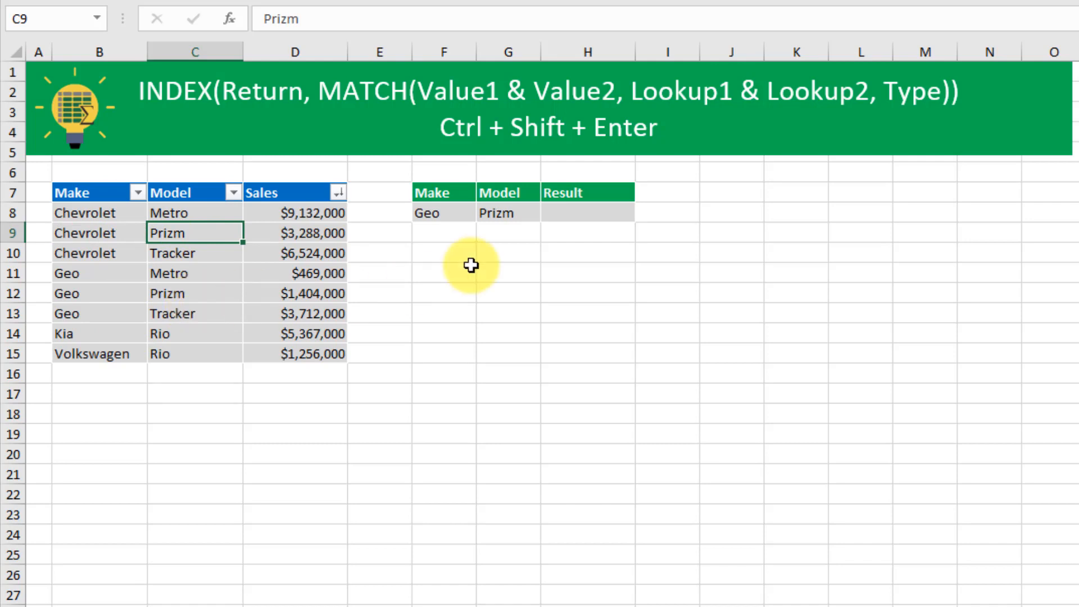
Start an INDEX formula in H8 with the Sales range D8:D15 as the array and a nested MATCH as the row number.
{"action": "left_click", "coordinate": [599, 210]}
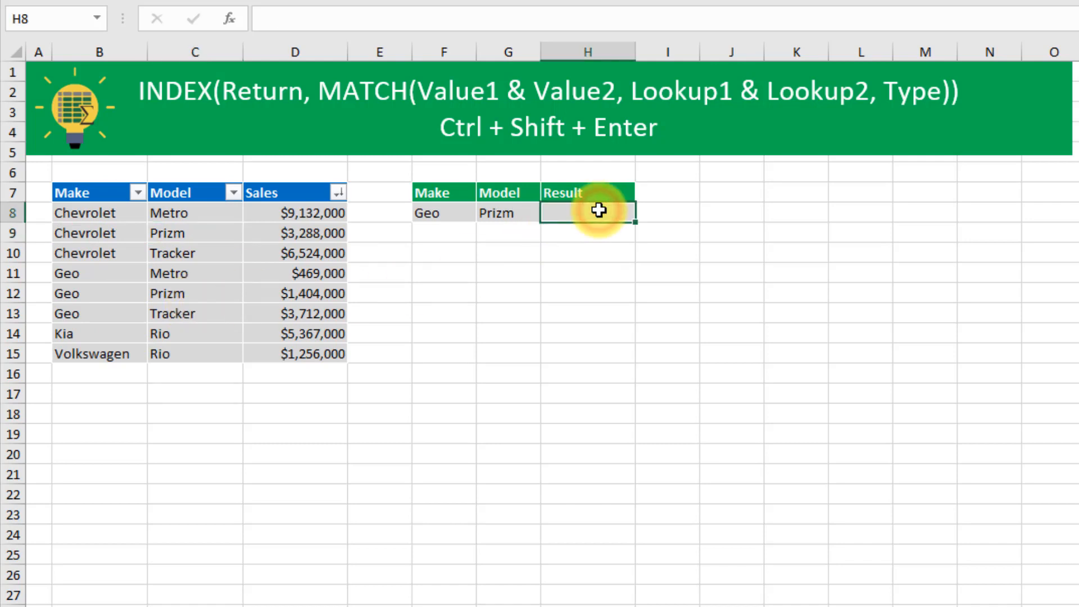
{"action": "type", "text": "=inde"}
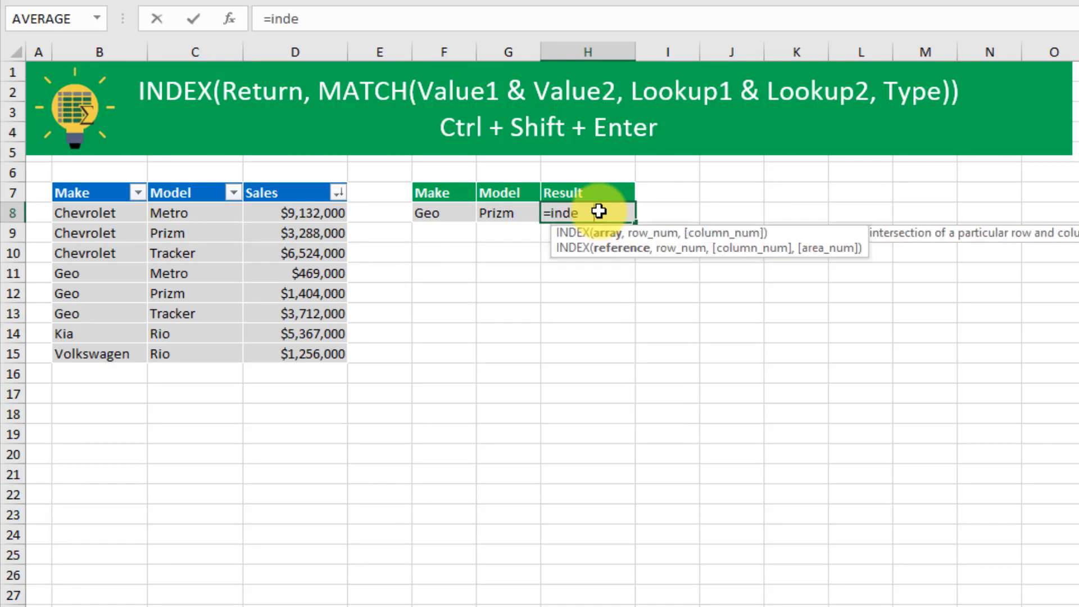
{"action": "key", "text": "Tab"}
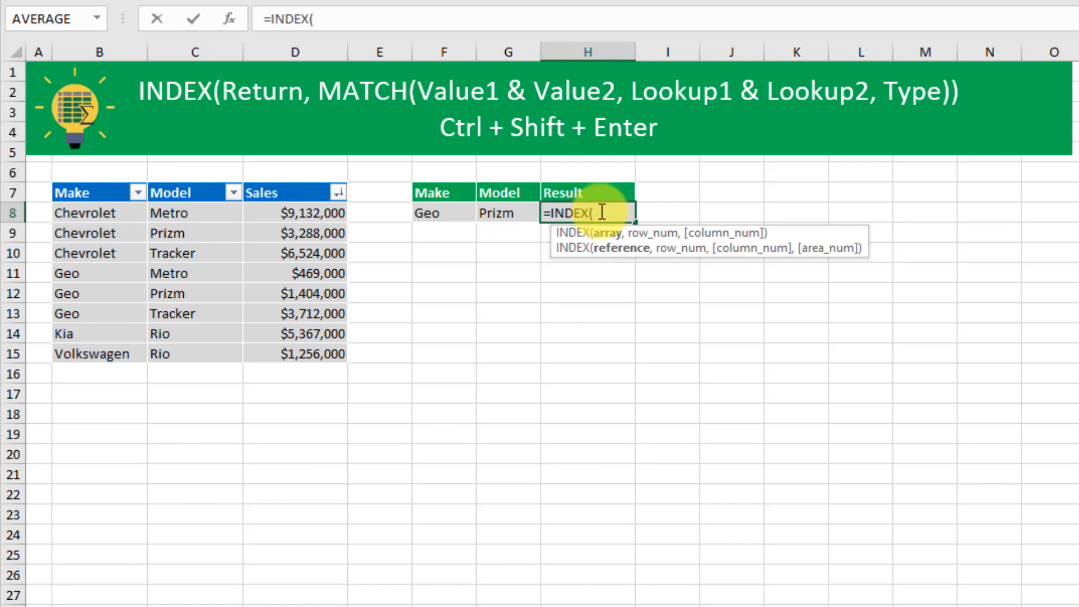
{"action": "left_click_drag", "start_coordinate": [315, 208], "coordinate": [305, 354]}
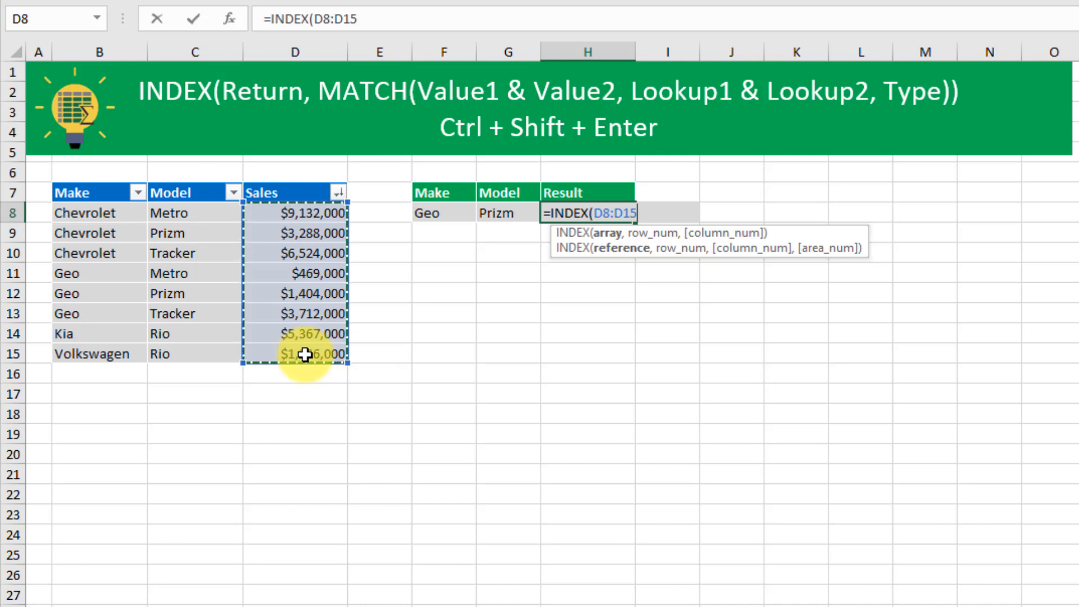
{"action": "type", "text": ","}
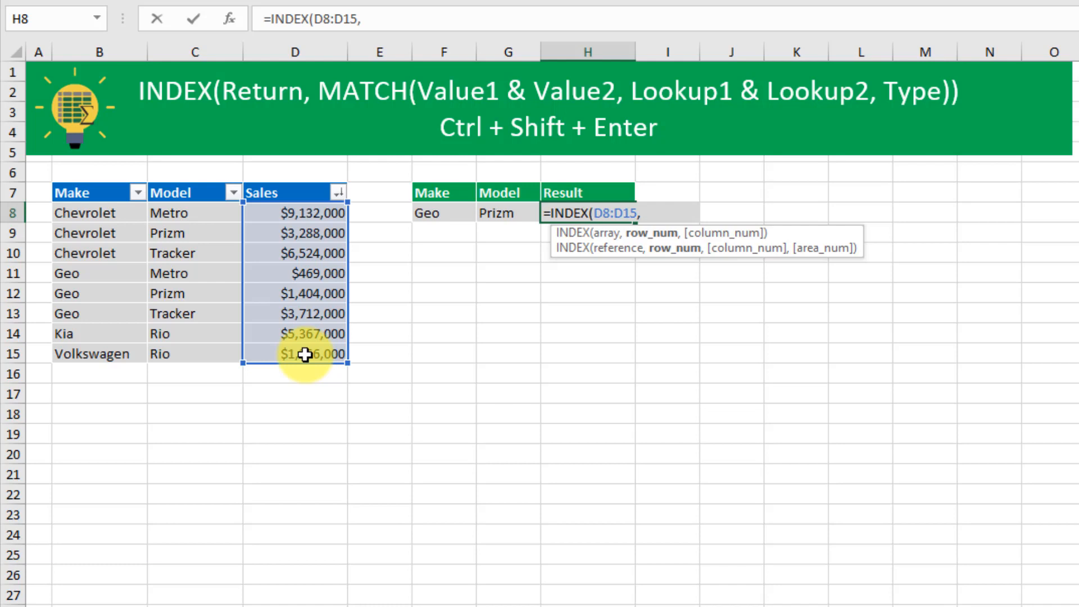
{"action": "type", "text": "mat"}
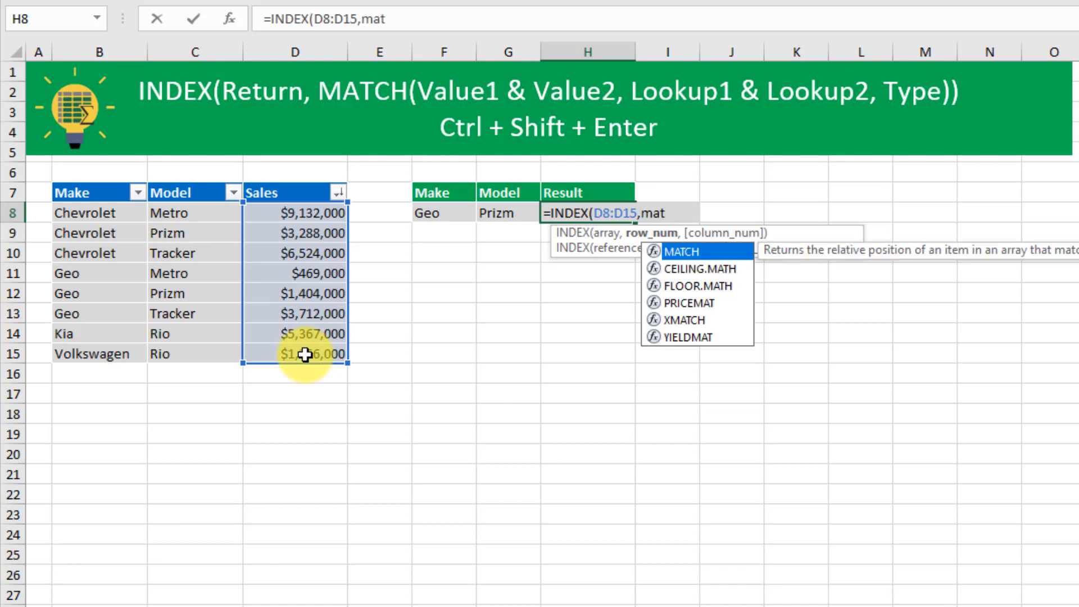
{"action": "key", "text": "Tab"}
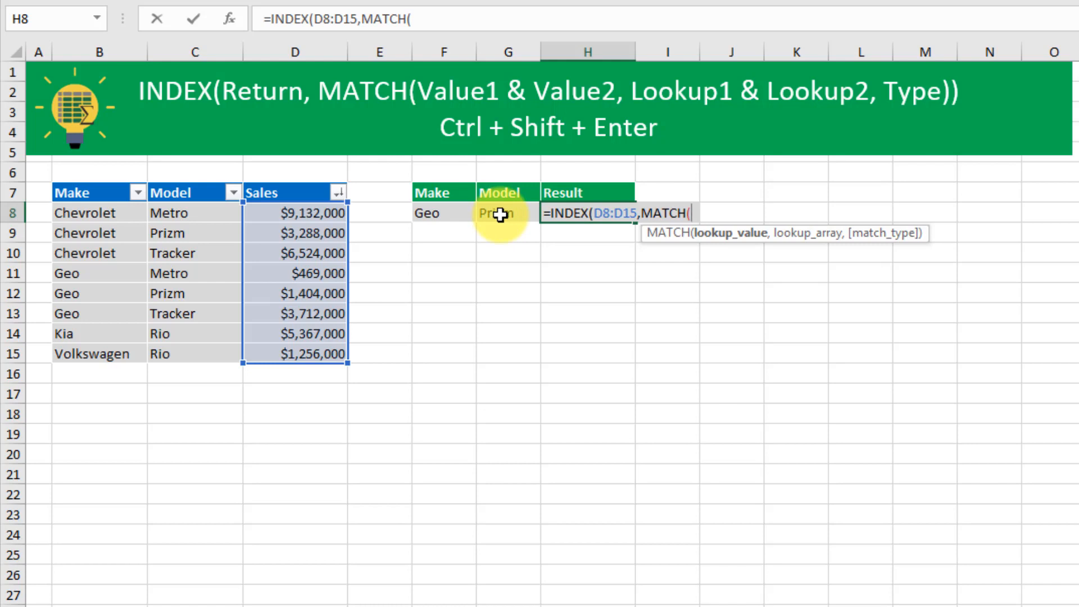
Set the MATCH lookup value to the combined make and model criteria, F8&G8.
{"action": "left_click", "coordinate": [453, 218]}
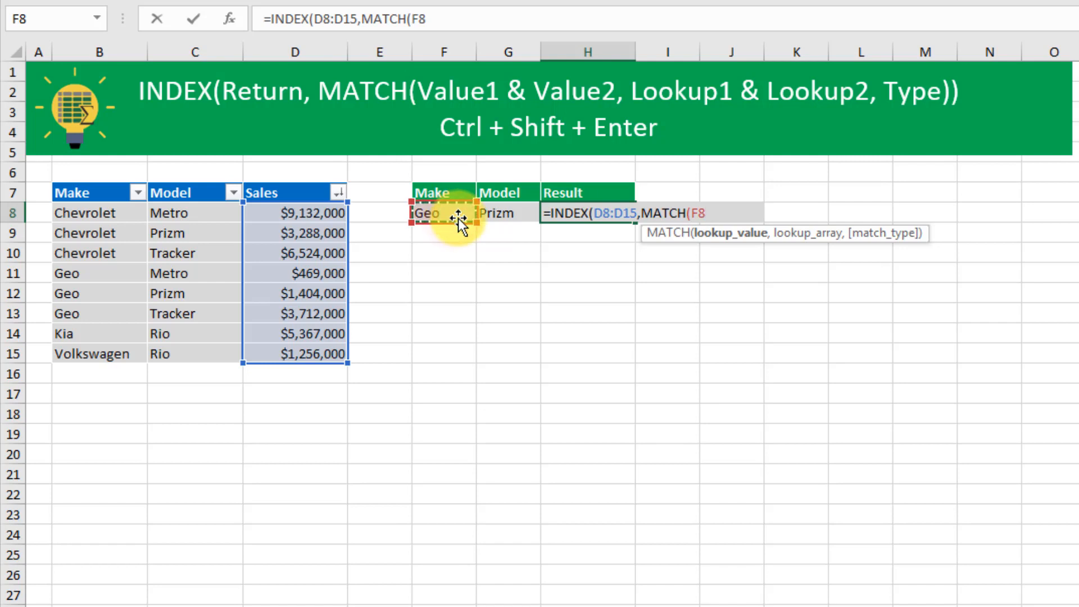
{"action": "type", "text": "&"}
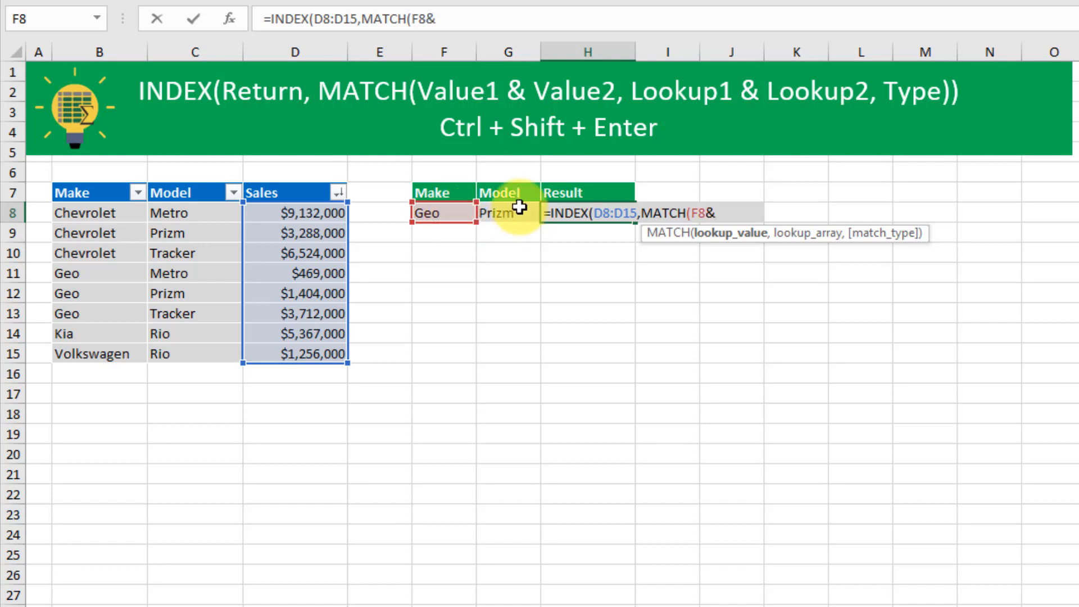
{"action": "left_click", "coordinate": [514, 213]}
{"action": "type", "text": ","}
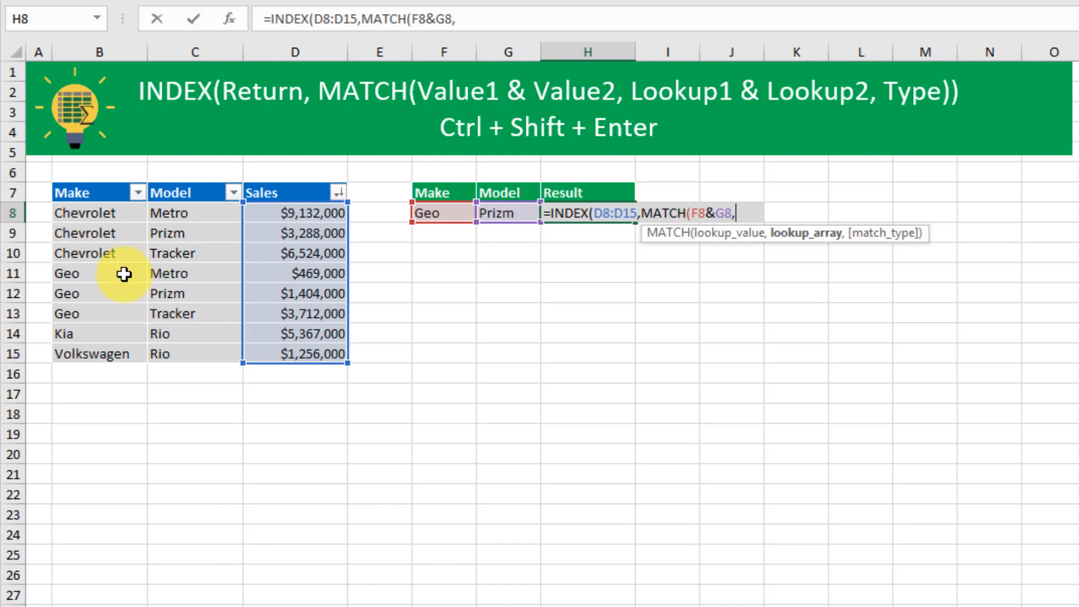
Complete the MATCH with lookup array B8:B15&C8:C15 and exact match 0, and enter the H8 formula as an array formula.
{"action": "left_click_drag", "start_coordinate": [109, 218], "coordinate": [118, 345]}
{"action": "type", "text": "&"}
{"action": "left_click_drag", "start_coordinate": [201, 218], "coordinate": [189, 362]}
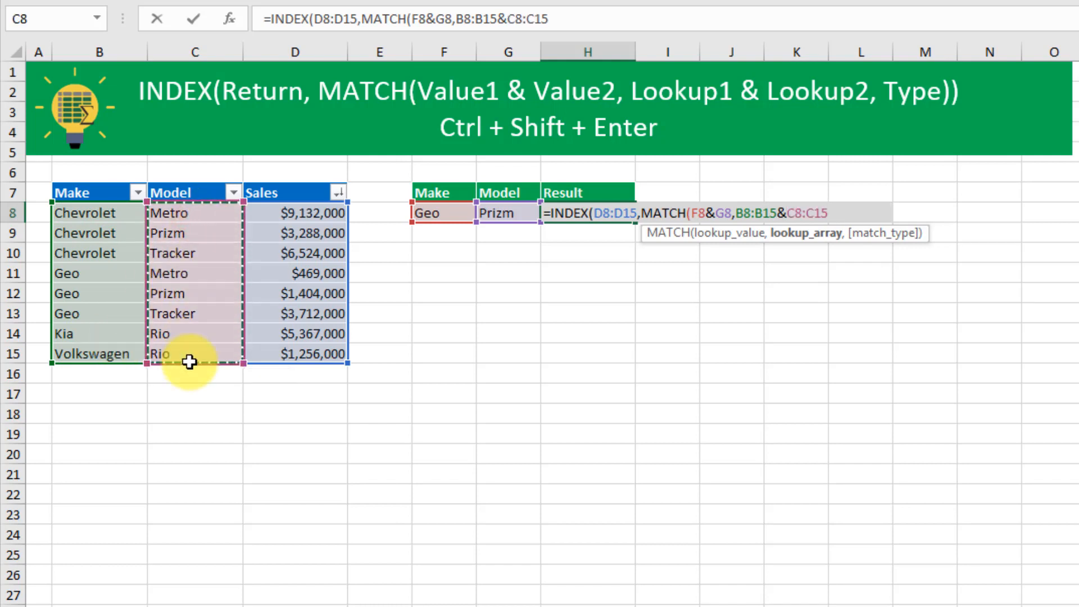
{"action": "type", "text": ","}
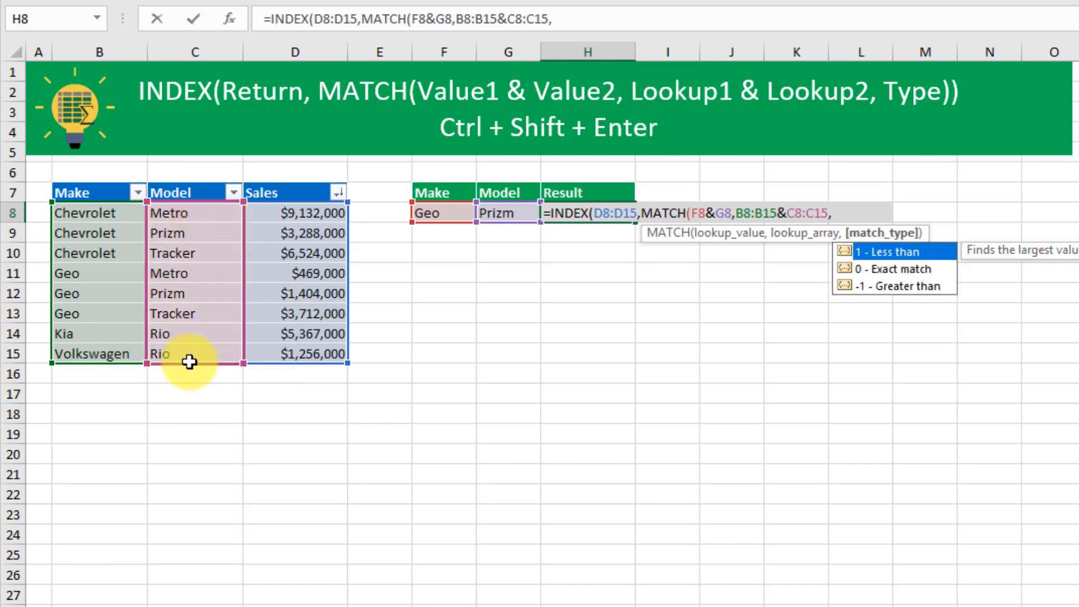
{"action": "key", "text": "Down"}
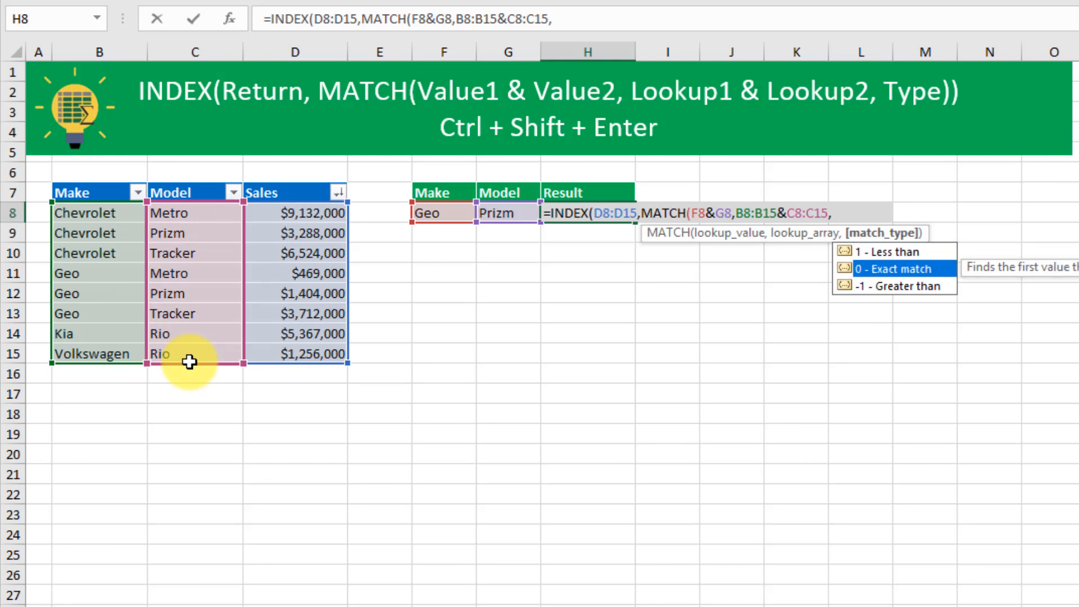
{"action": "key", "text": "Tab"}
{"action": "type", "text": "))"}
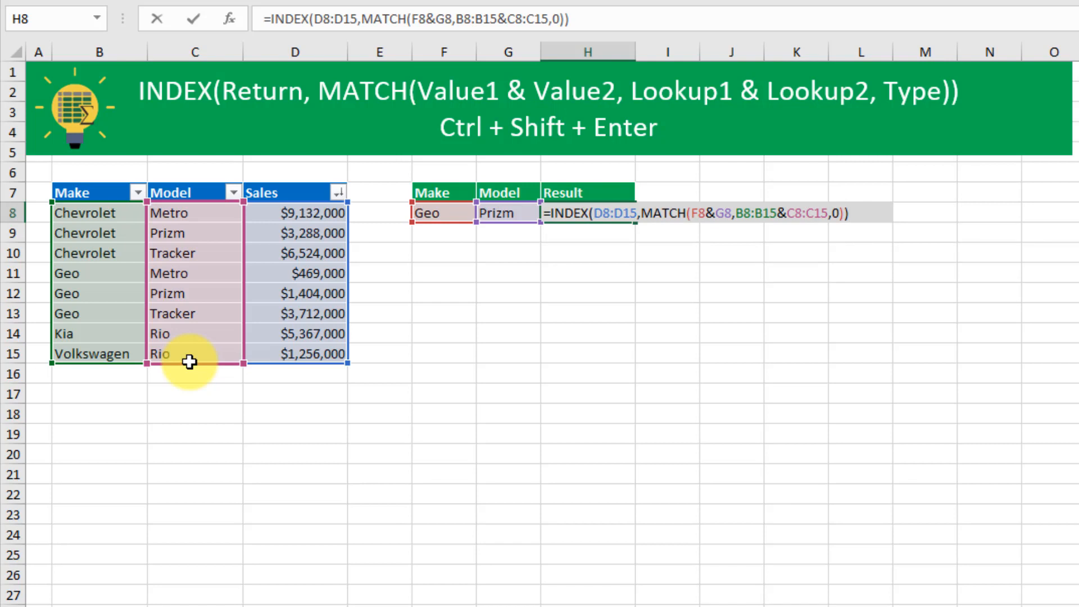
{"action": "key", "text": "ctrl+shift+Return"}
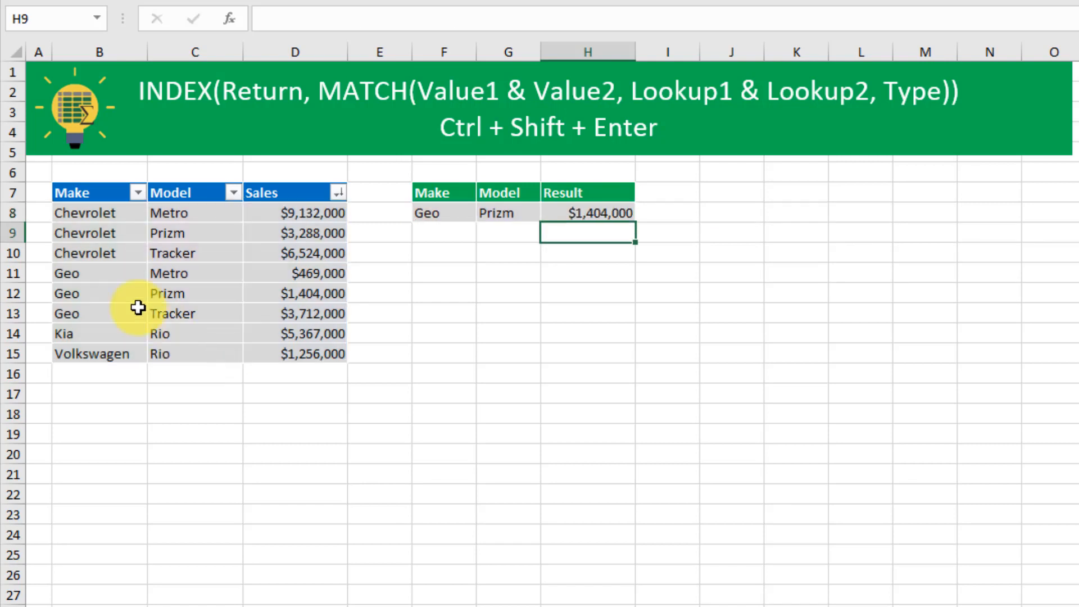
Check the H8 result against the sales figure in the Geo Prizm row of the table.
{"action": "left_click_drag", "start_coordinate": [98, 289], "coordinate": [188, 292]}
{"action": "left_click", "coordinate": [276, 297]}
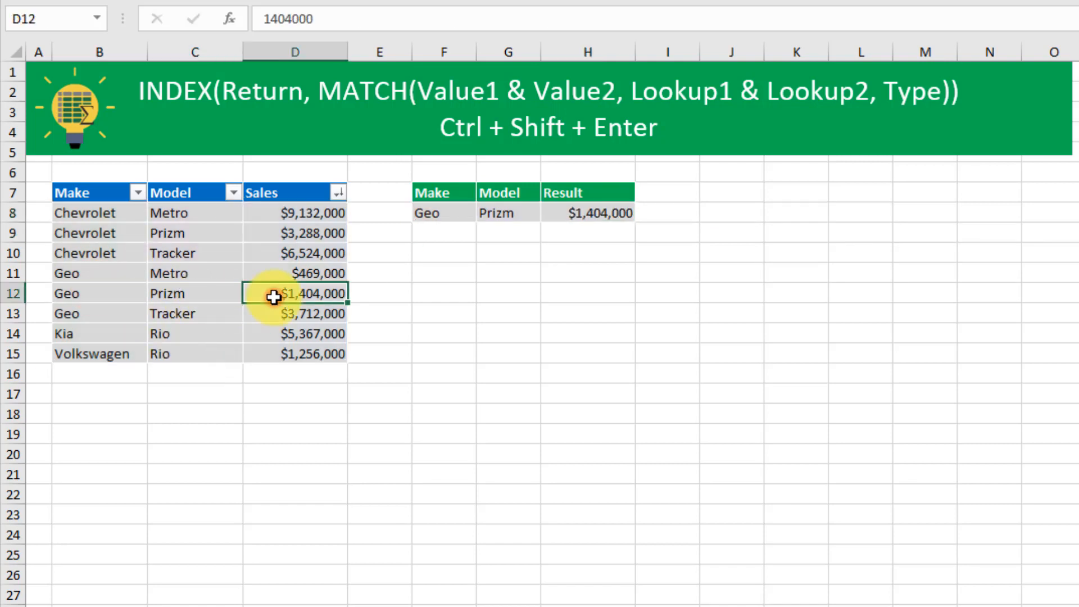
{"action": "left_click", "coordinate": [557, 214]}
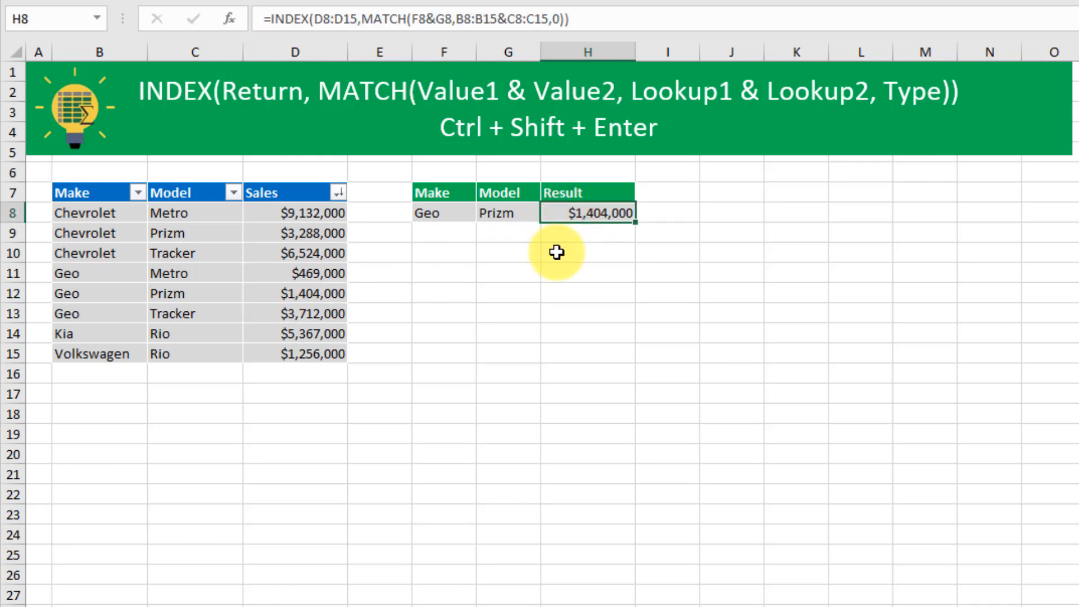
{"action": "left_click", "coordinate": [708, 210]}
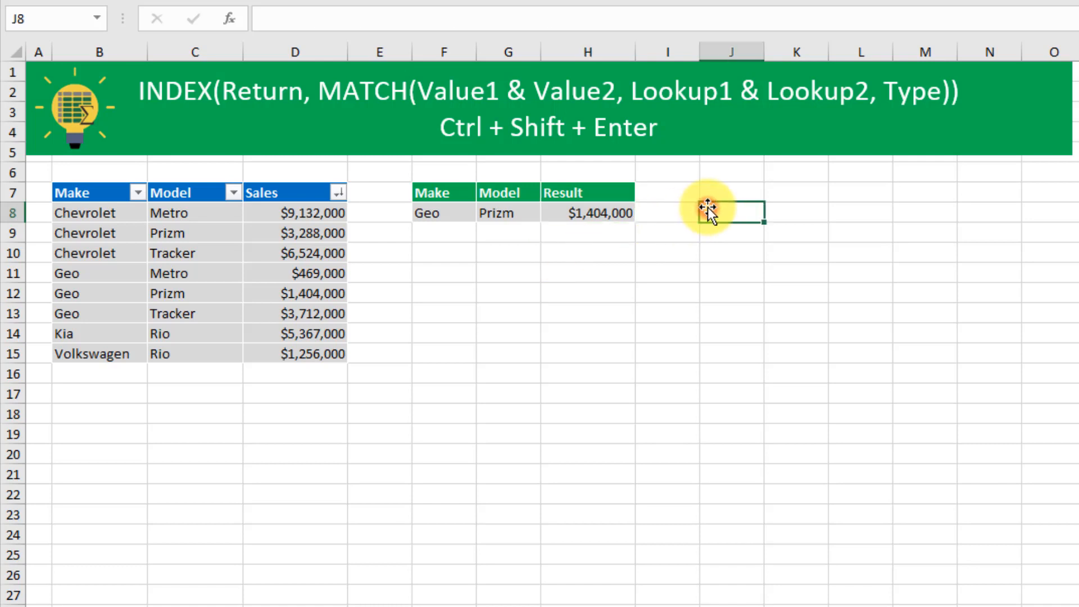
{"action": "type", "text": "="}
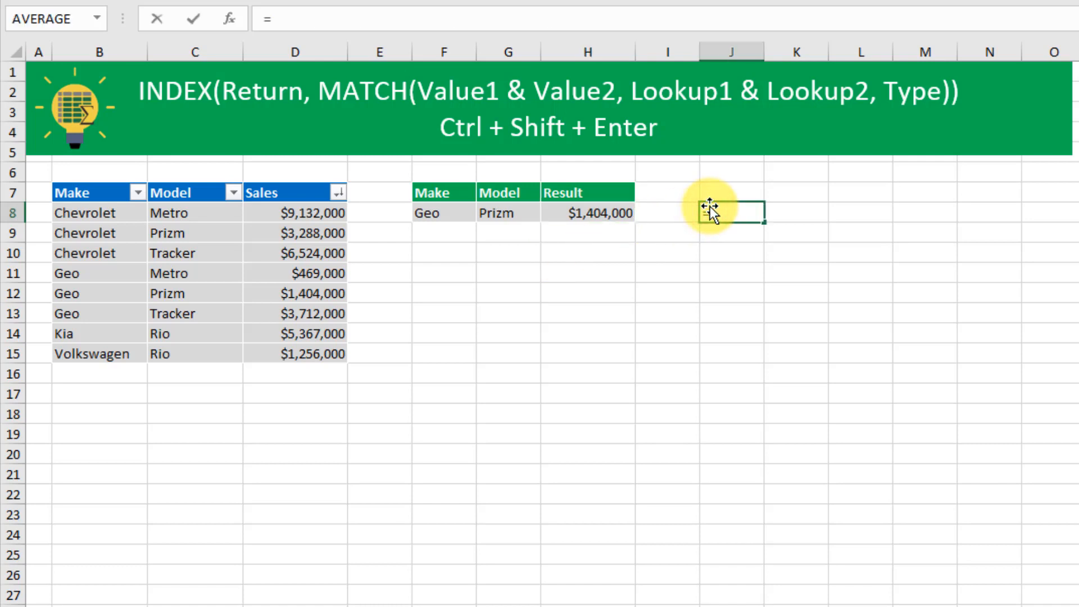
{"action": "type", "text": "fil"}
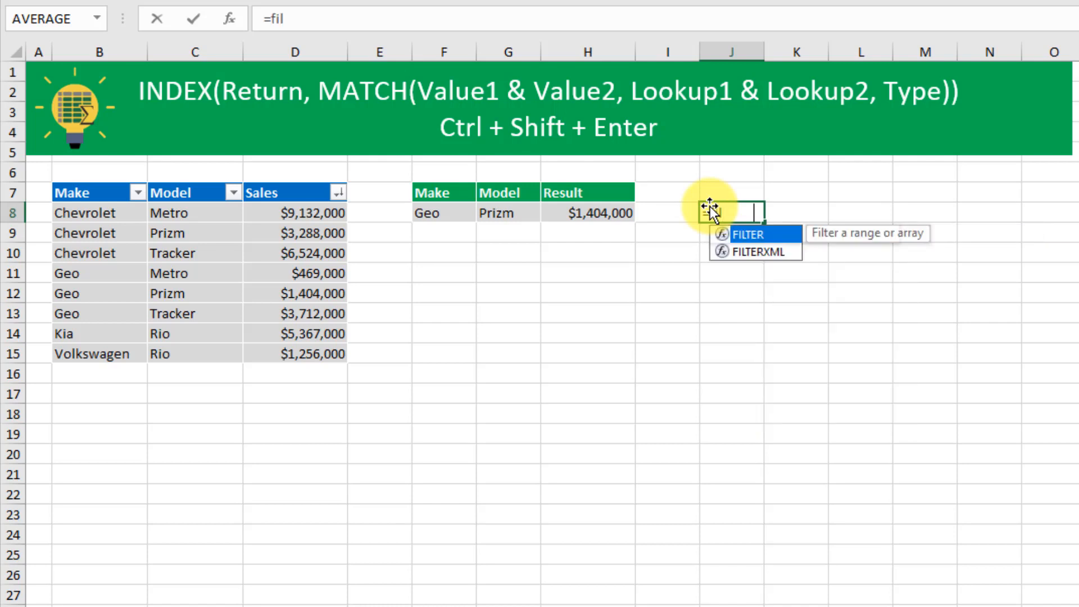
{"action": "key", "text": "Tab"}
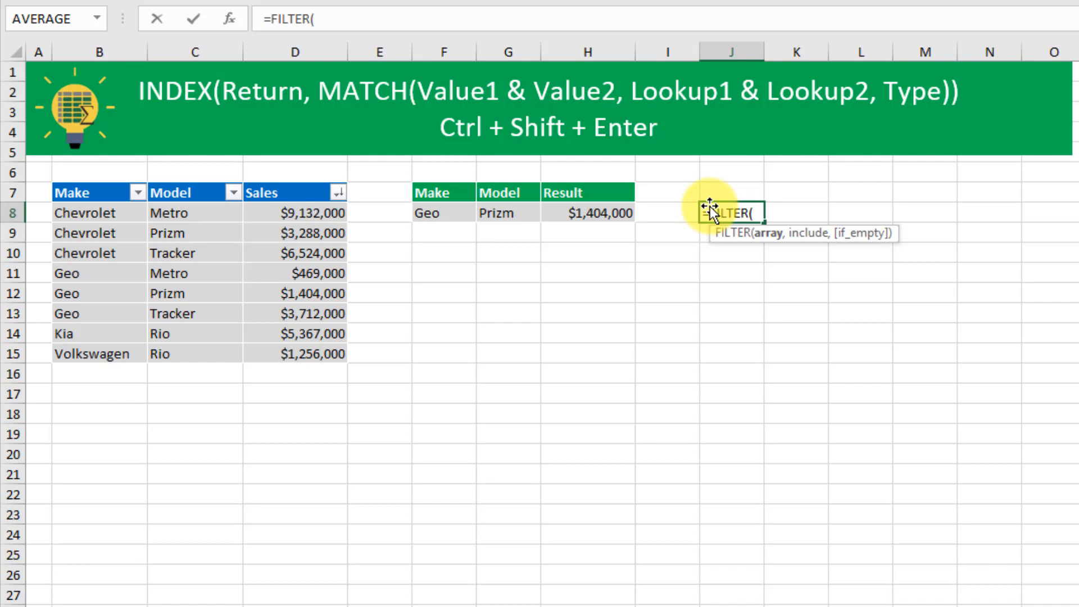
{"action": "key", "text": "Escape"}
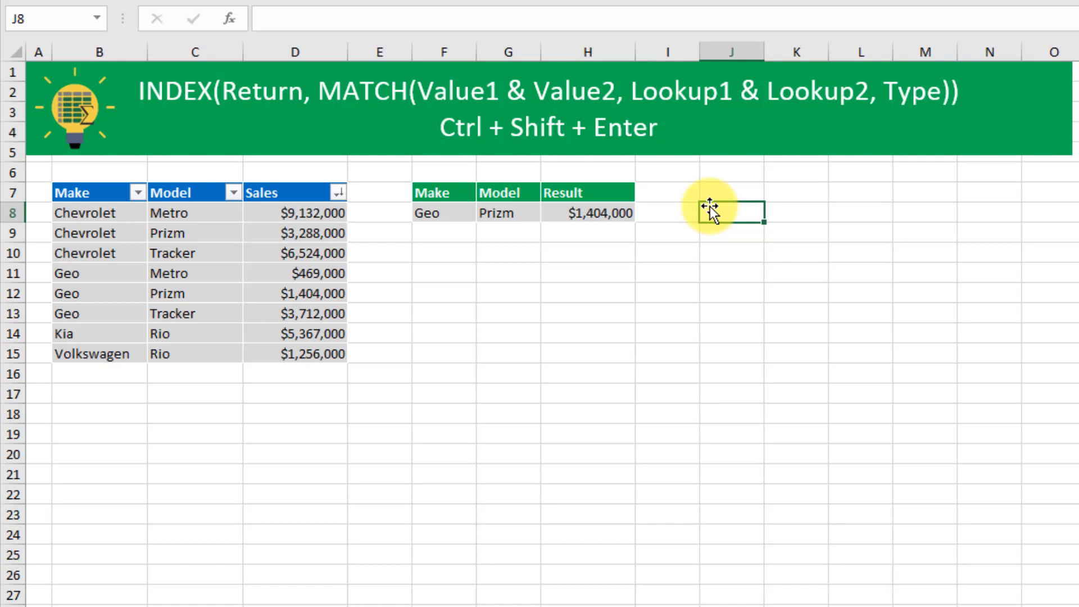
Reopen the INDEX and MATCH formula in H8 for editing and re-enter it as an array formula.
{"action": "key", "text": "Left"}
{"action": "key", "text": "Left"}
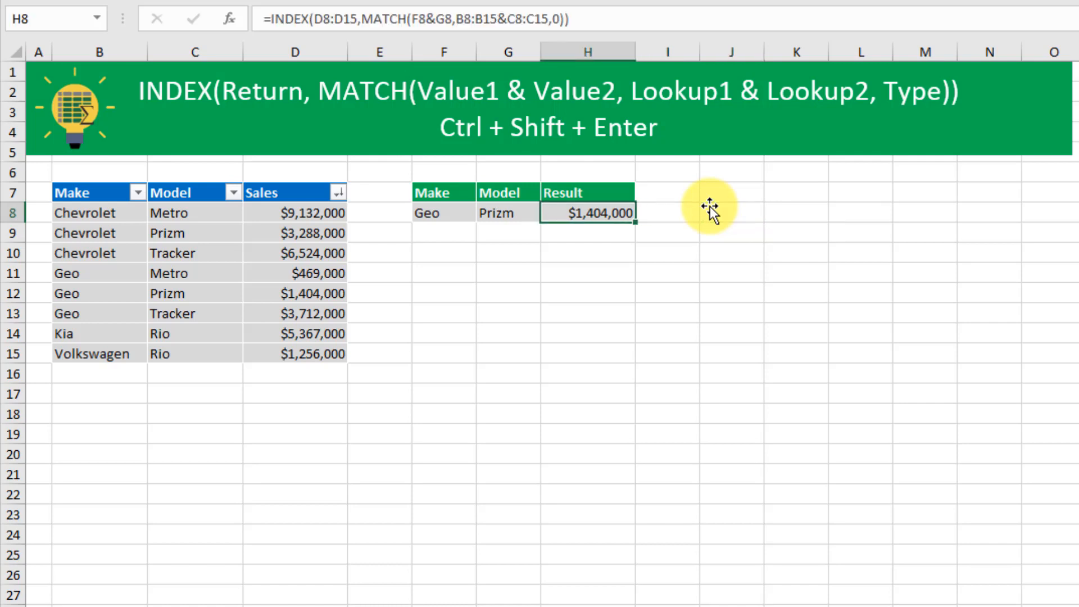
{"action": "key", "text": "F2"}
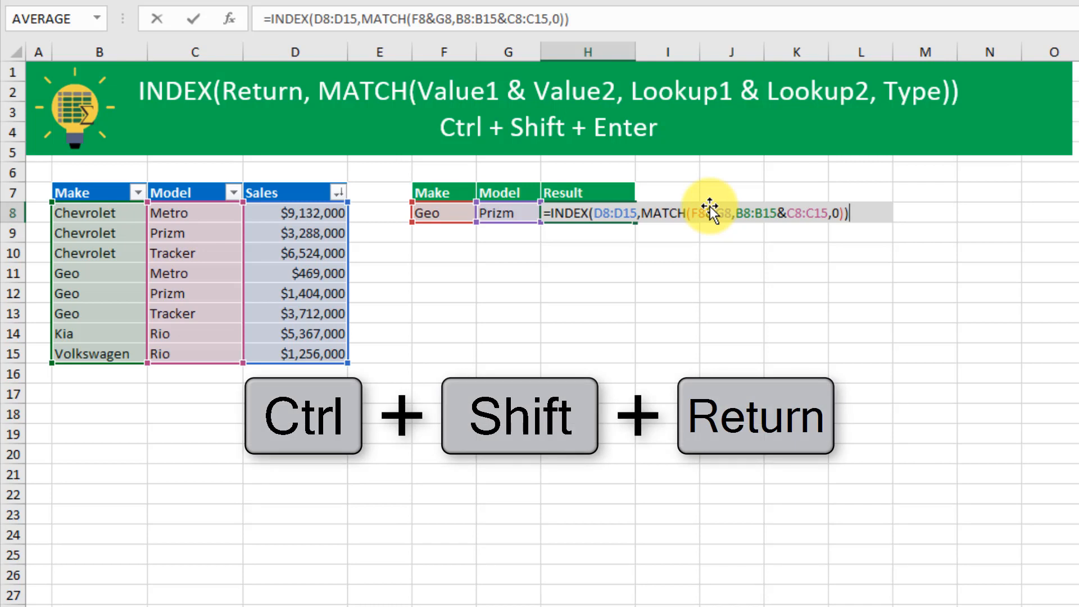
{"action": "key", "text": "ctrl+shift+Return"}
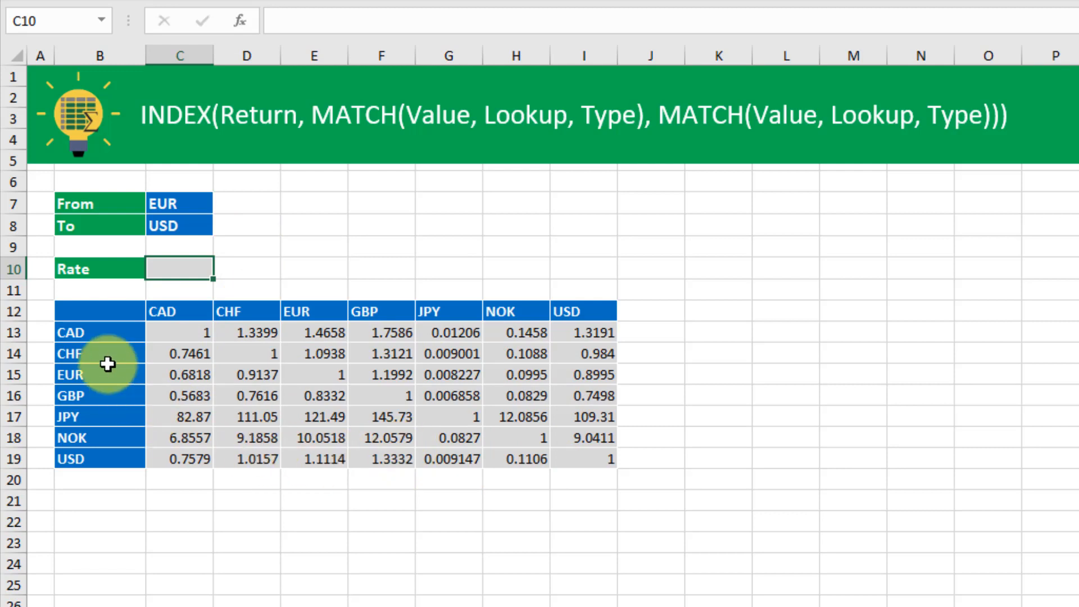
Examine the exchange rate matrix's row and column currency headers and locate the rate where the EUR row meets the USD column.
{"action": "left_click_drag", "start_coordinate": [109, 340], "coordinate": [104, 456]}
{"action": "left_click_drag", "start_coordinate": [173, 313], "coordinate": [565, 314]}
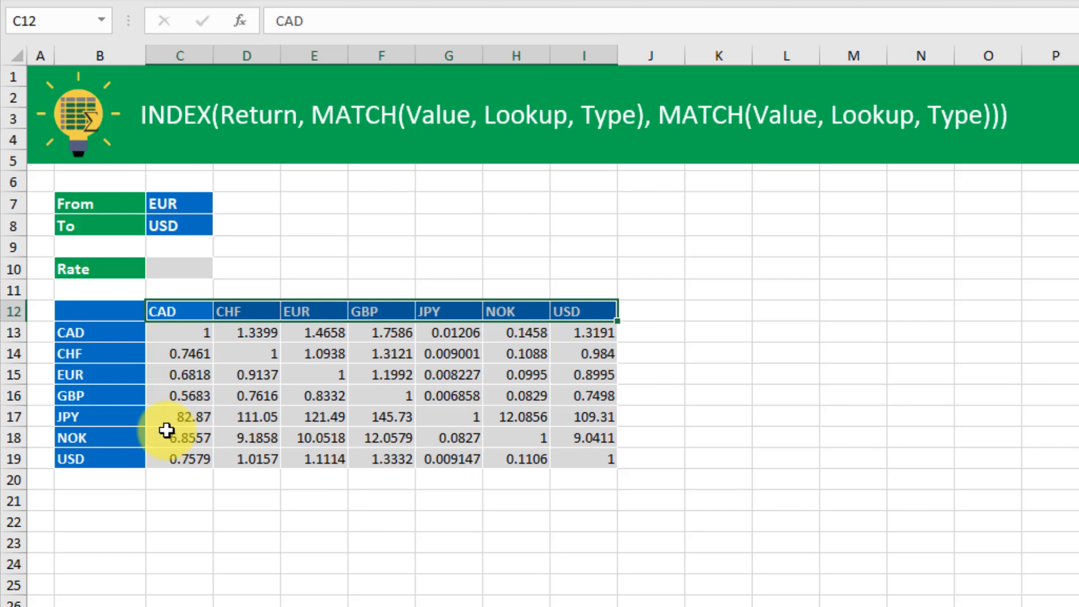
{"action": "left_click", "coordinate": [103, 333]}
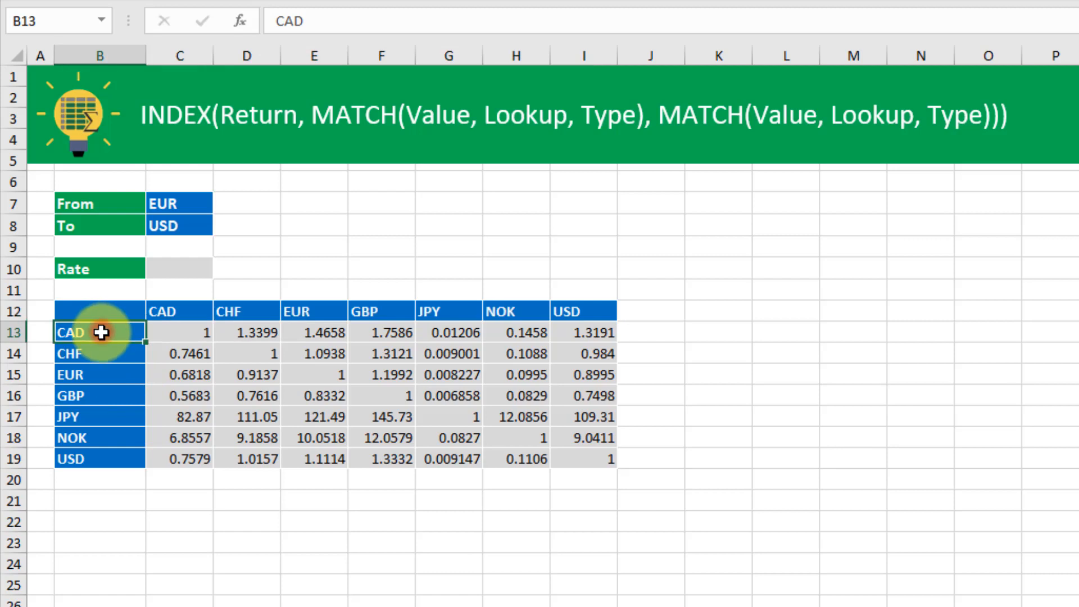
{"action": "left_click_drag", "start_coordinate": [103, 333], "coordinate": [104, 461]}
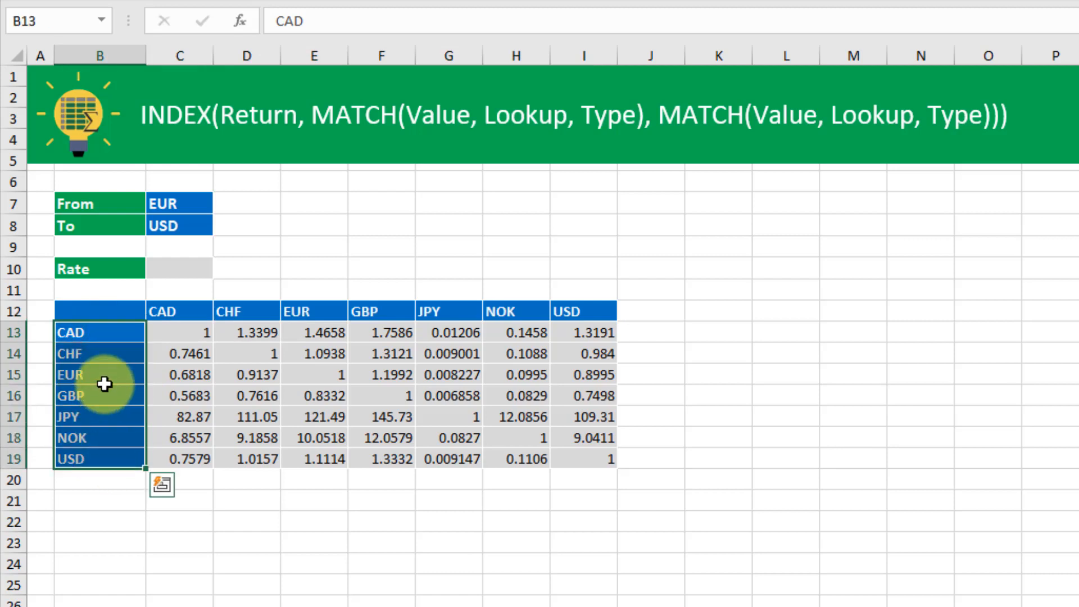
{"action": "left_click", "coordinate": [104, 377]}
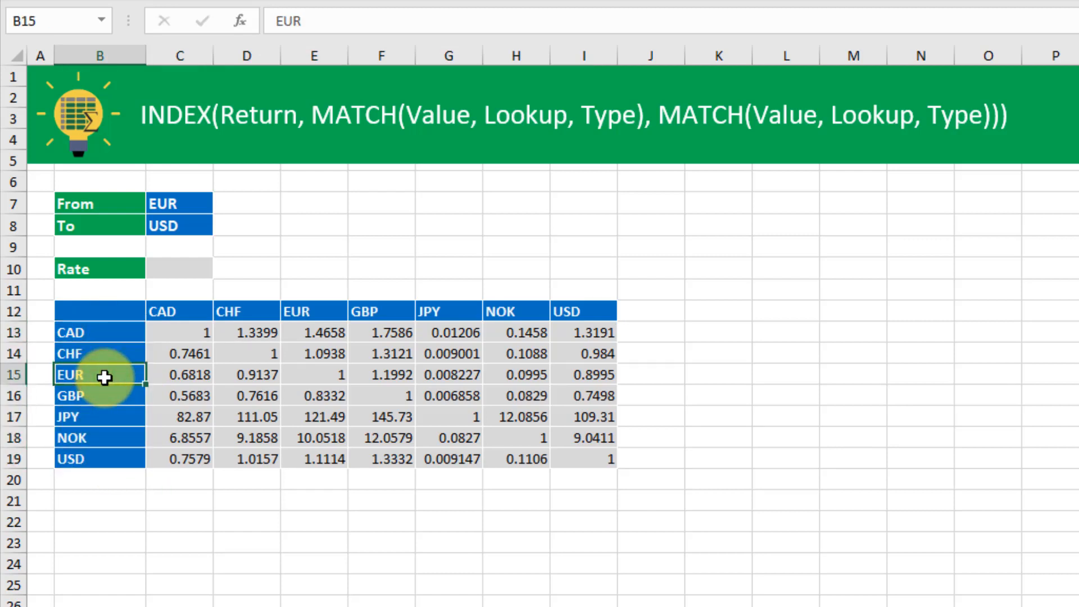
{"action": "left_click_drag", "start_coordinate": [175, 311], "coordinate": [569, 312]}
{"action": "left_click", "coordinate": [569, 312]}
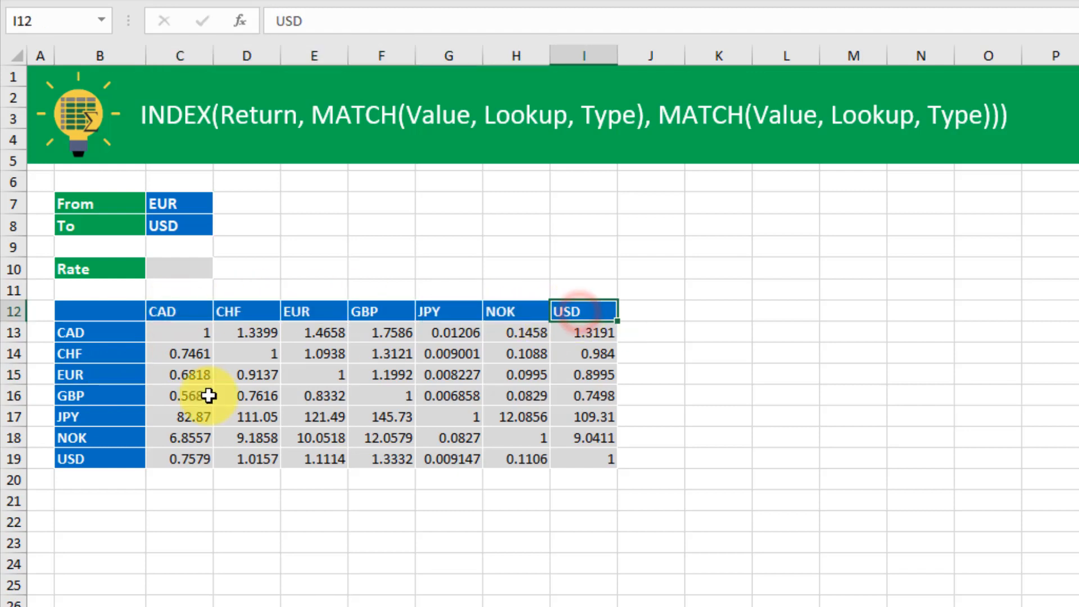
{"action": "left_click", "coordinate": [567, 373]}
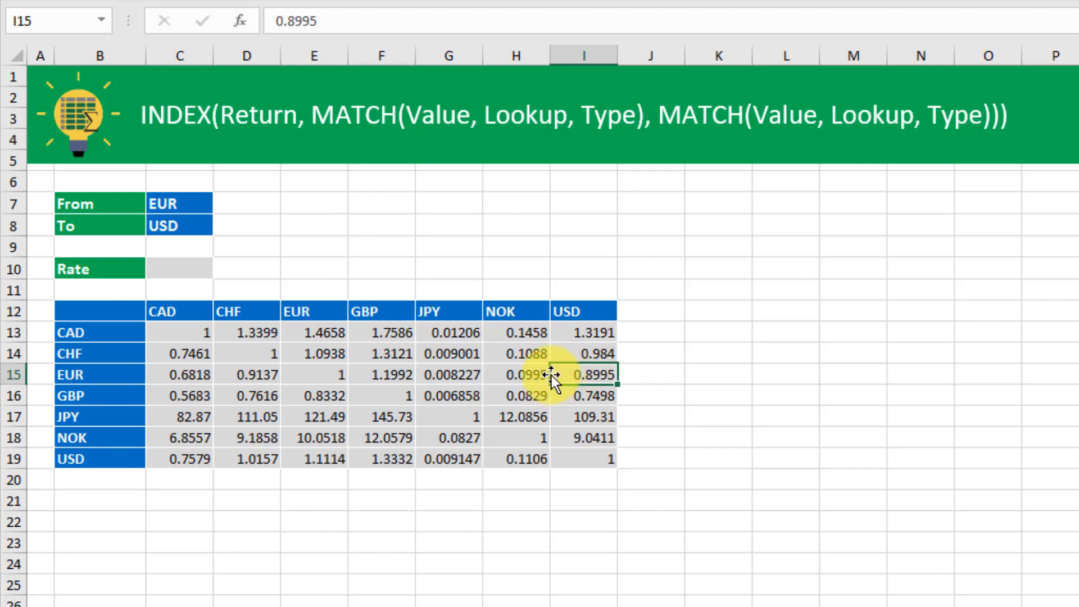
Review row headers B13:B19 and column headers C12:I12 as the two lookup ranges that determine the EUR to USD rate.
{"action": "left_click_drag", "start_coordinate": [123, 334], "coordinate": [117, 454]}
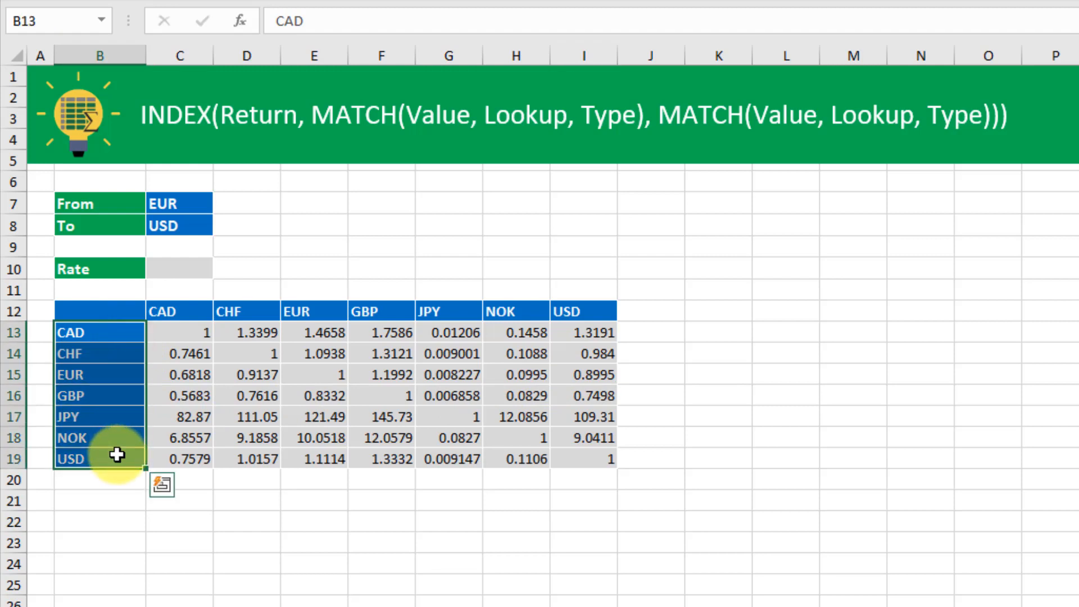
{"action": "left_click", "coordinate": [180, 312]}
{"action": "left_click_drag", "start_coordinate": [180, 312], "coordinate": [571, 319]}
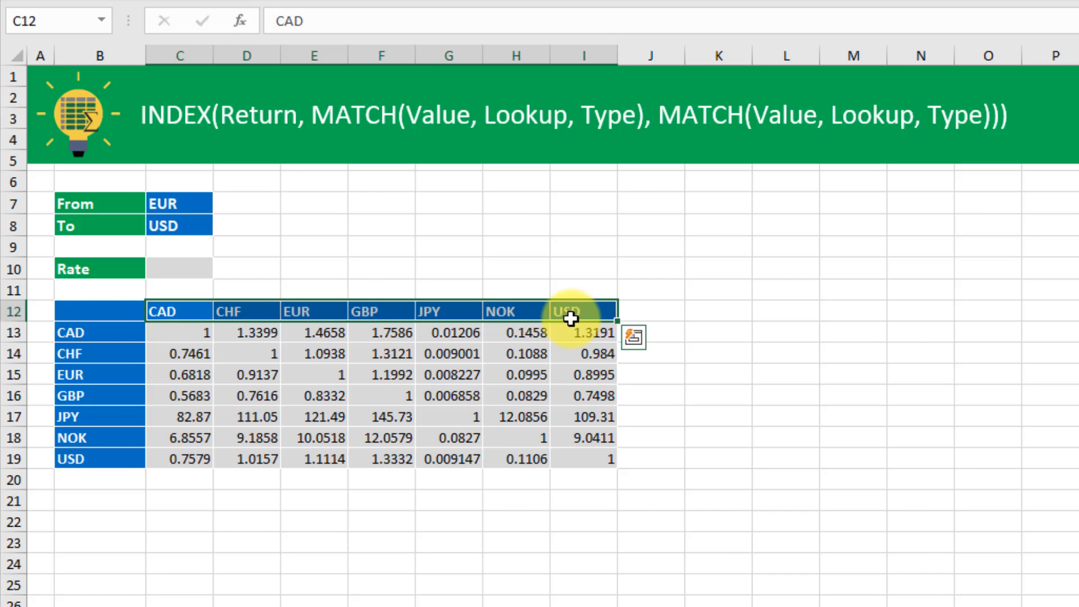
{"action": "left_click", "coordinate": [566, 375]}
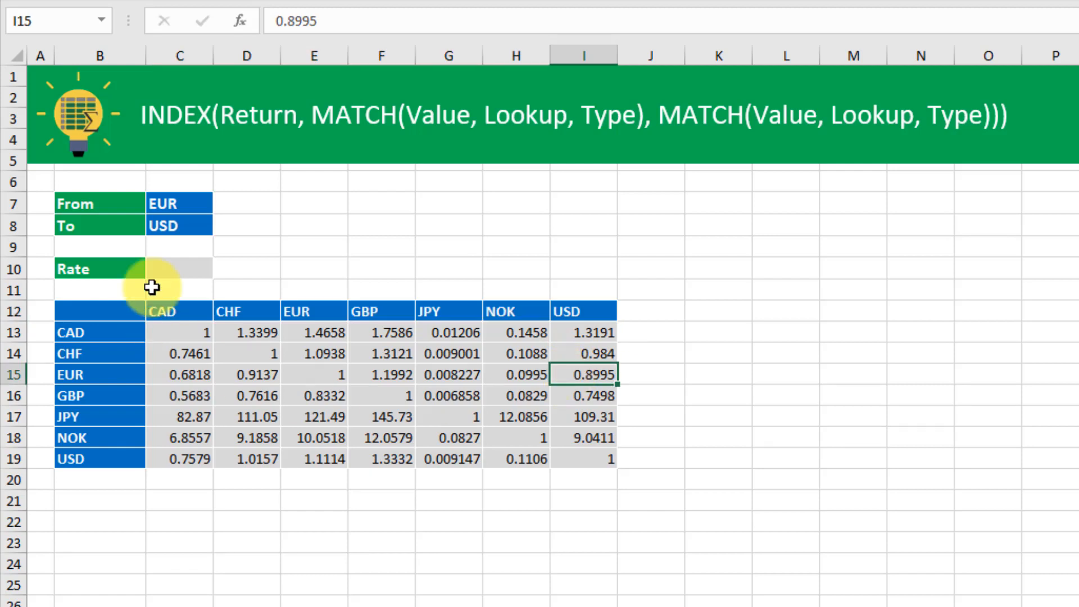
Start an INDEX formula in Rate cell C10 with the rate matrix C13:I19 as its array.
{"action": "left_click", "coordinate": [178, 268]}
{"action": "type", "text": "=inde"}
{"action": "key", "text": "Tab"}
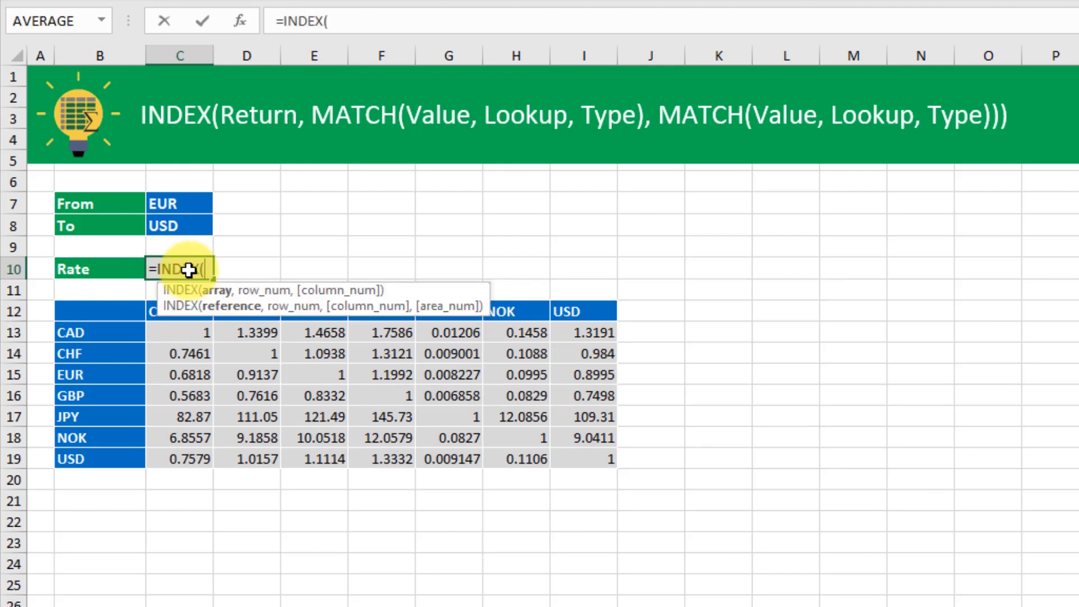
{"action": "left_click_drag", "start_coordinate": [193, 332], "coordinate": [570, 453]}
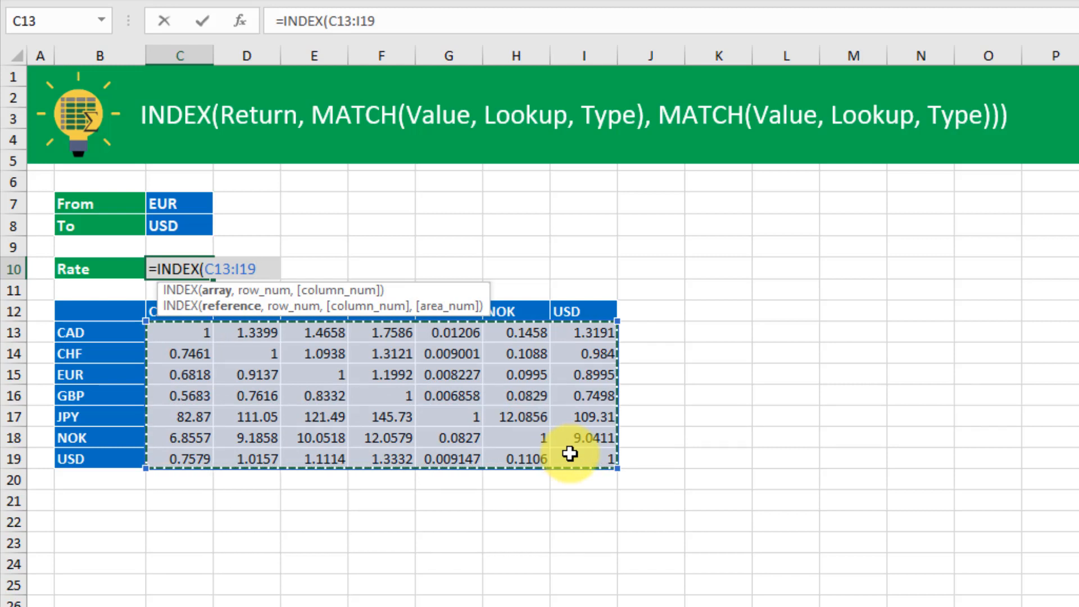
{"action": "type", "text": ","}
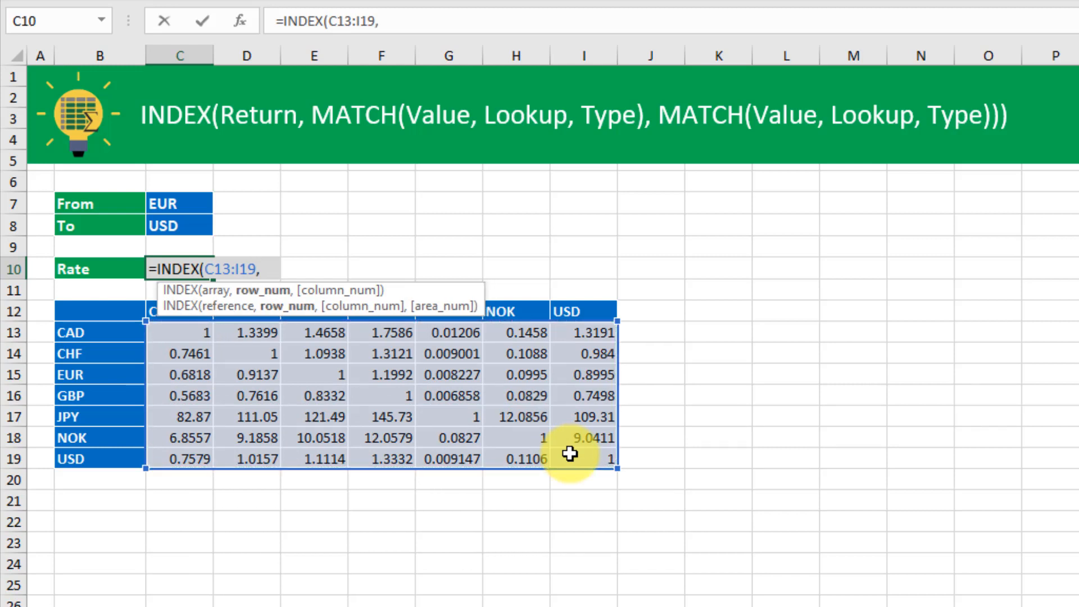
Add a MATCH as the row number, looking up C7 in B13:B19 with exact match 0.
{"action": "type", "text": "mat"}
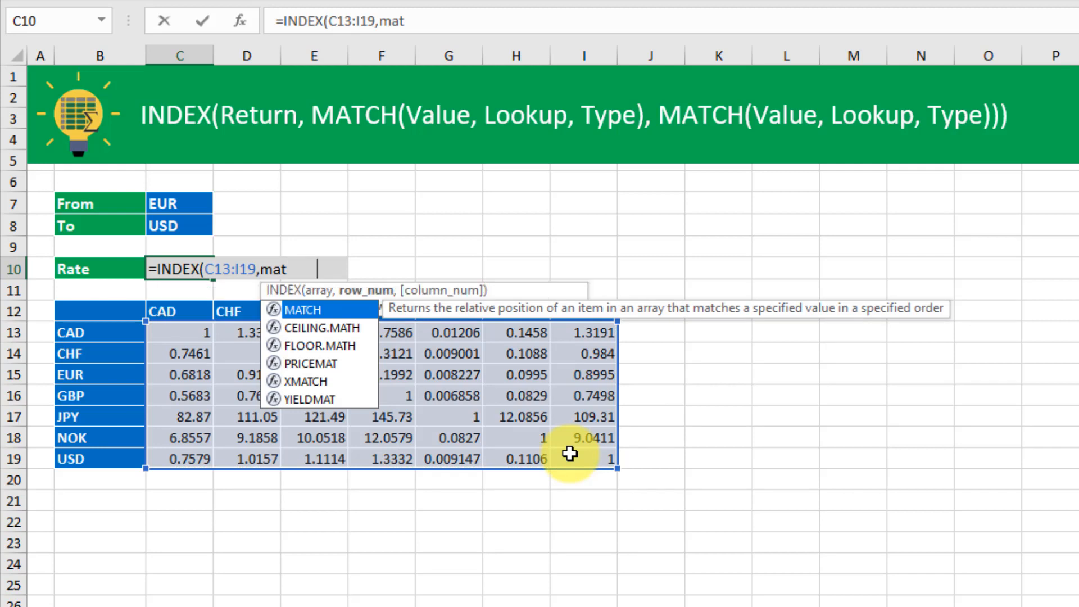
{"action": "key", "text": "Tab"}
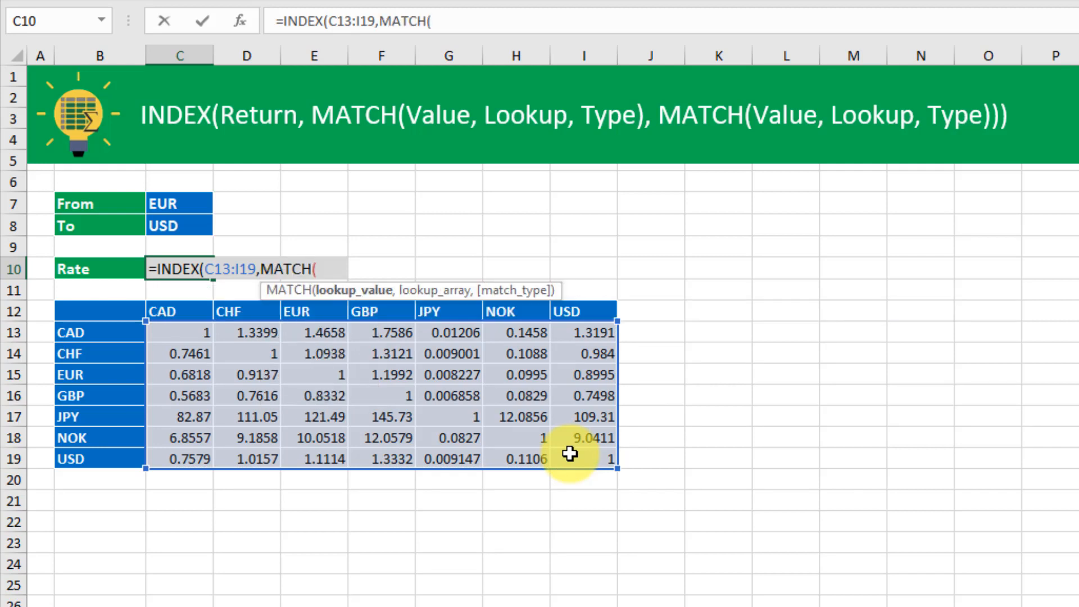
{"action": "left_click", "coordinate": [162, 205]}
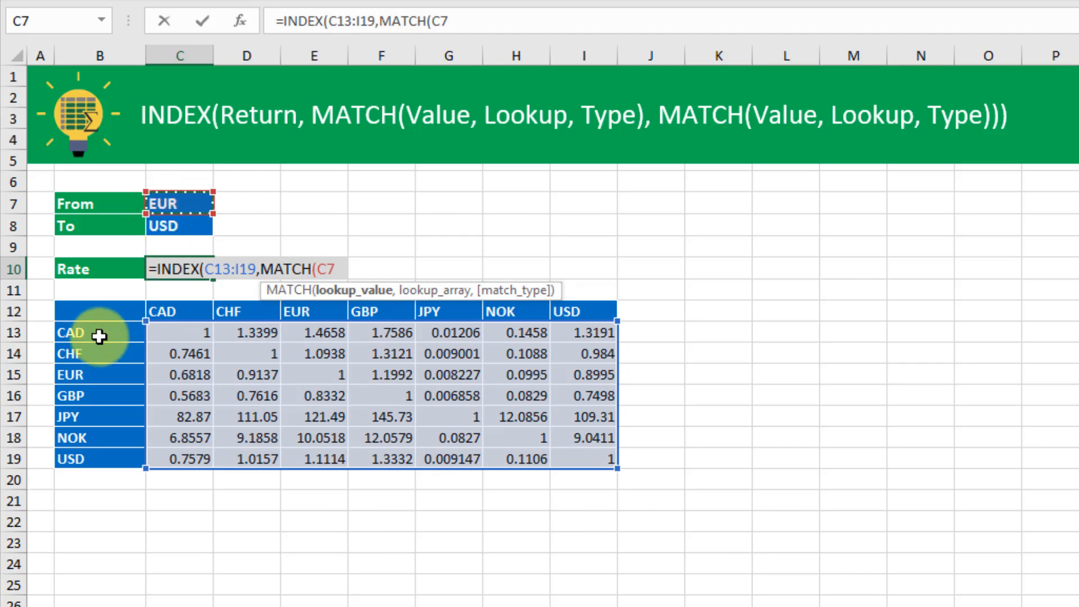
{"action": "type", "text": ","}
{"action": "left_click_drag", "start_coordinate": [99, 336], "coordinate": [99, 460]}
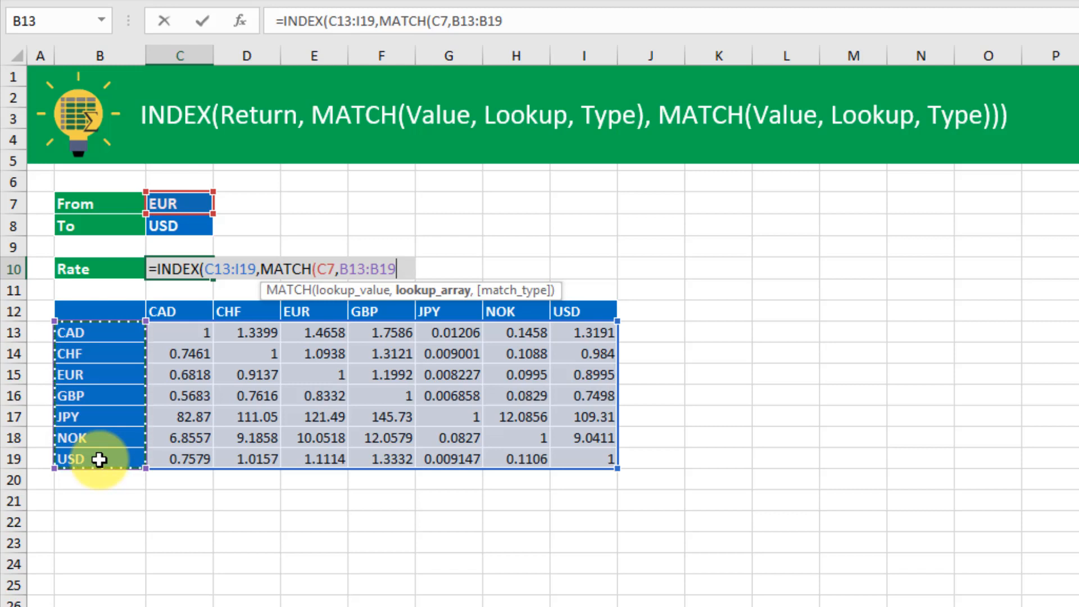
{"action": "type", "text": ","}
{"action": "key", "text": "Down"}
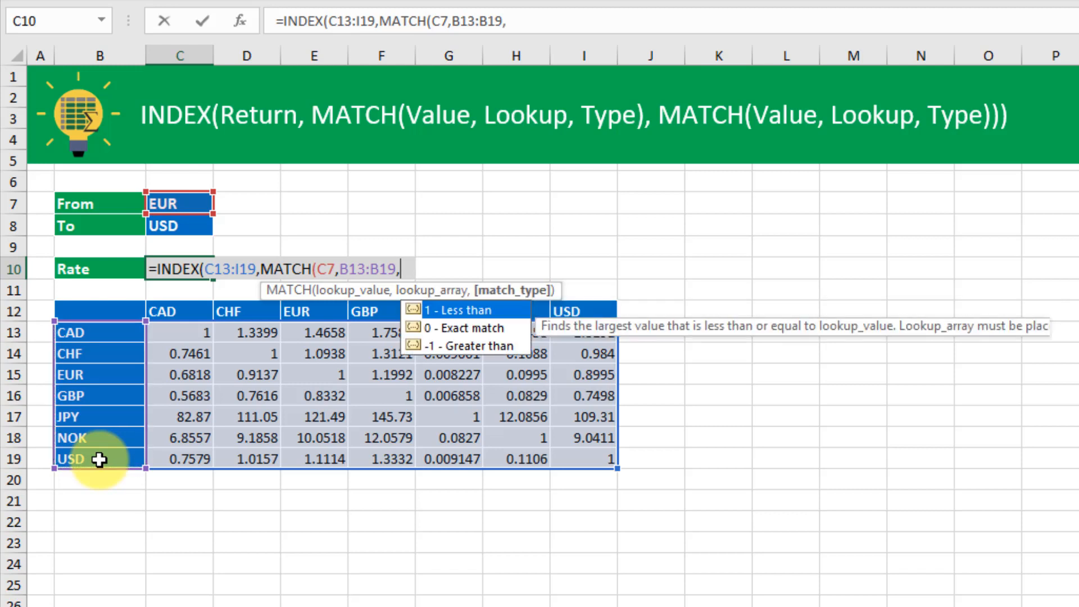
{"action": "key", "text": "Tab"}
{"action": "type", "text": ")"}
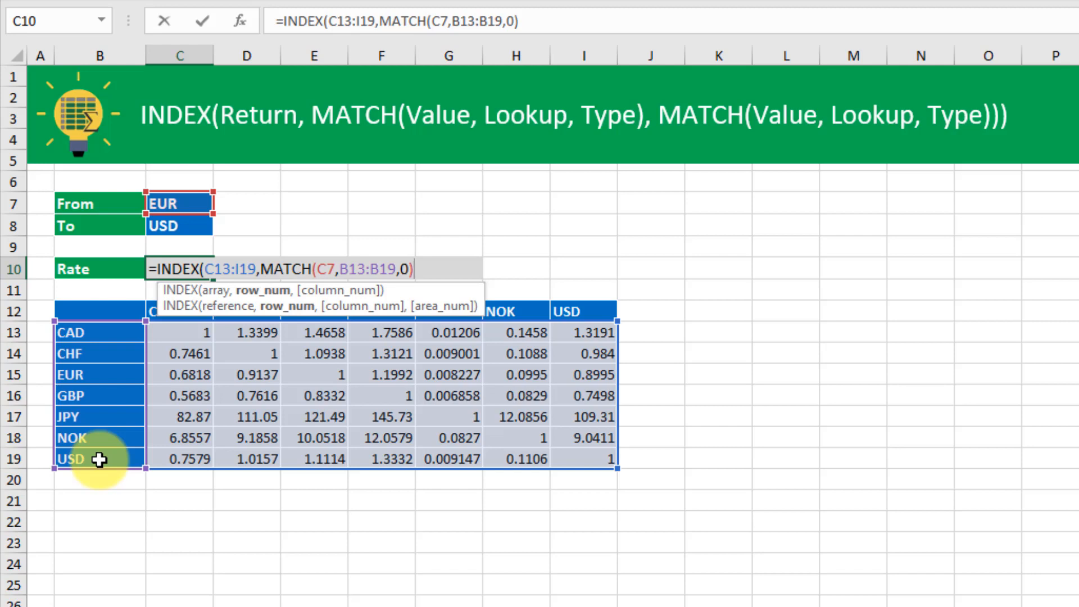
Add a MATCH of C8 in C12:I12 with exact match 0 as the column number, enter the formula, and compare C10 with I15.
{"action": "type", "text": ","}
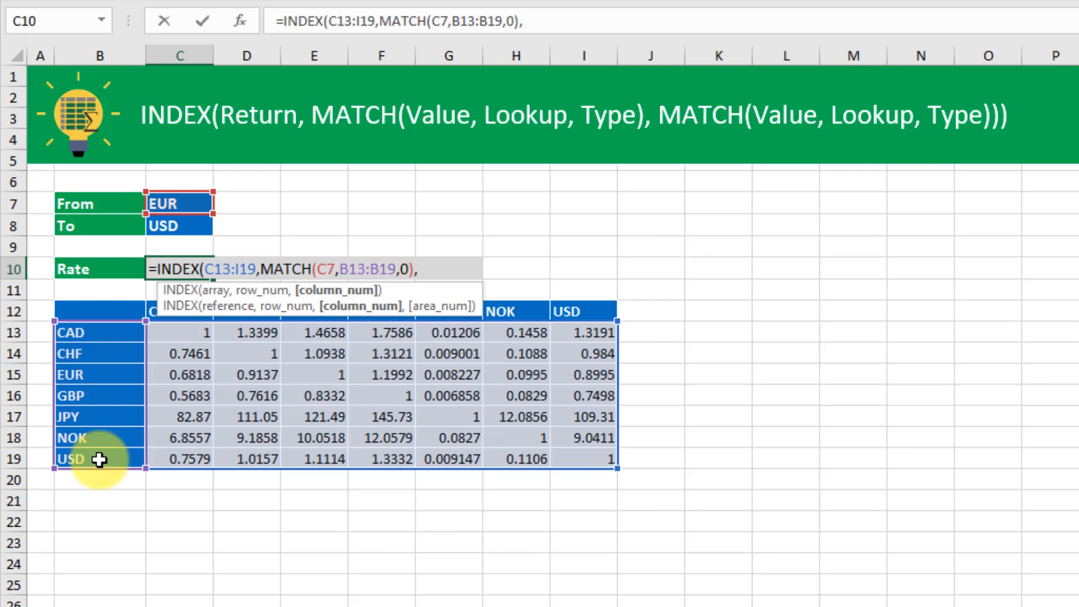
{"action": "type", "text": "mat"}
{"action": "key", "text": "Tab"}
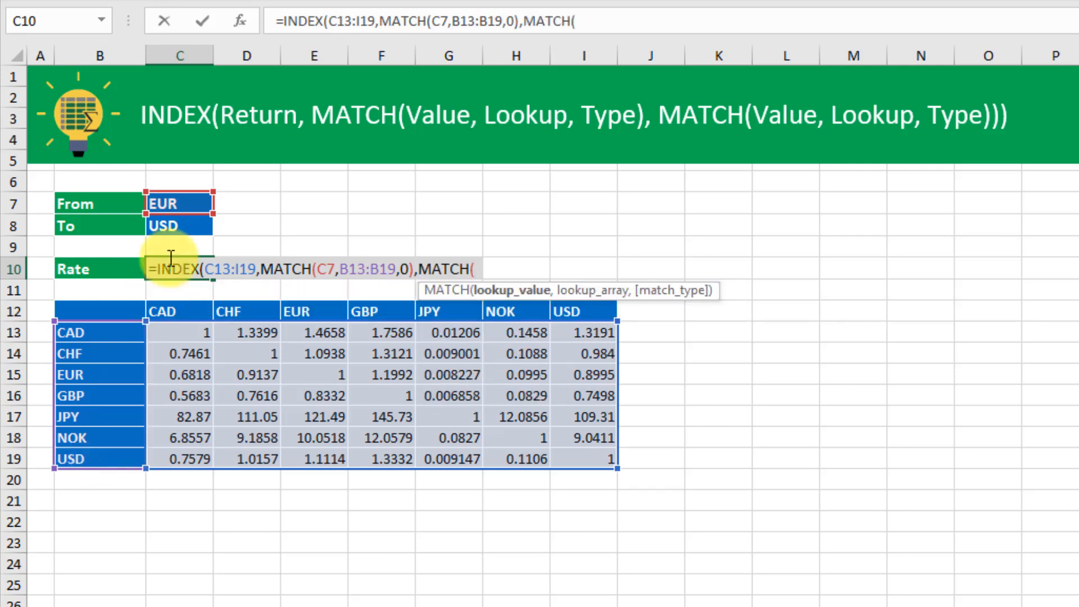
{"action": "left_click", "coordinate": [178, 227]}
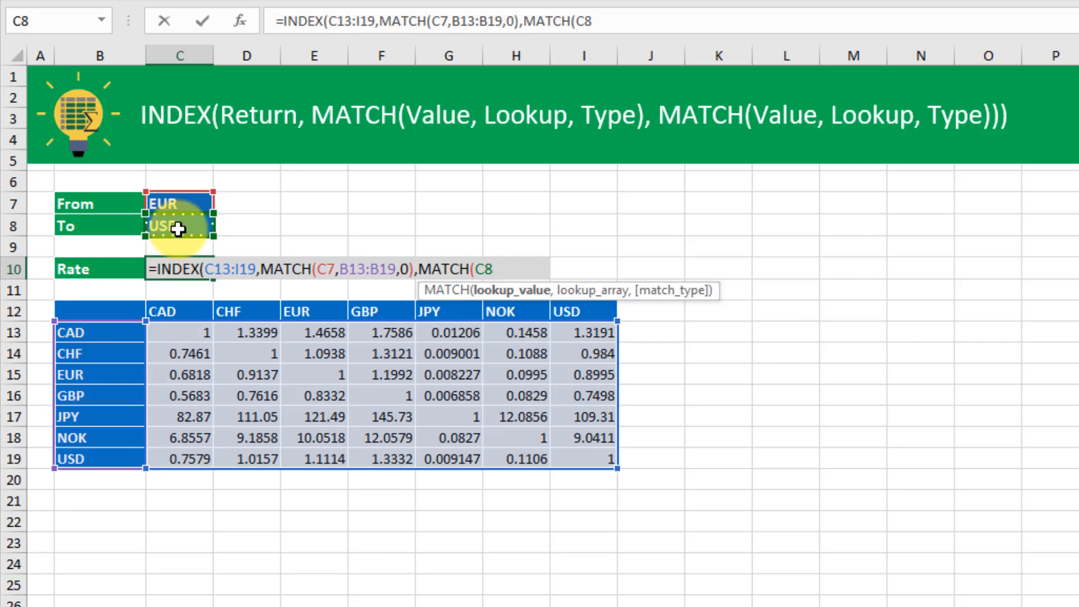
{"action": "type", "text": ","}
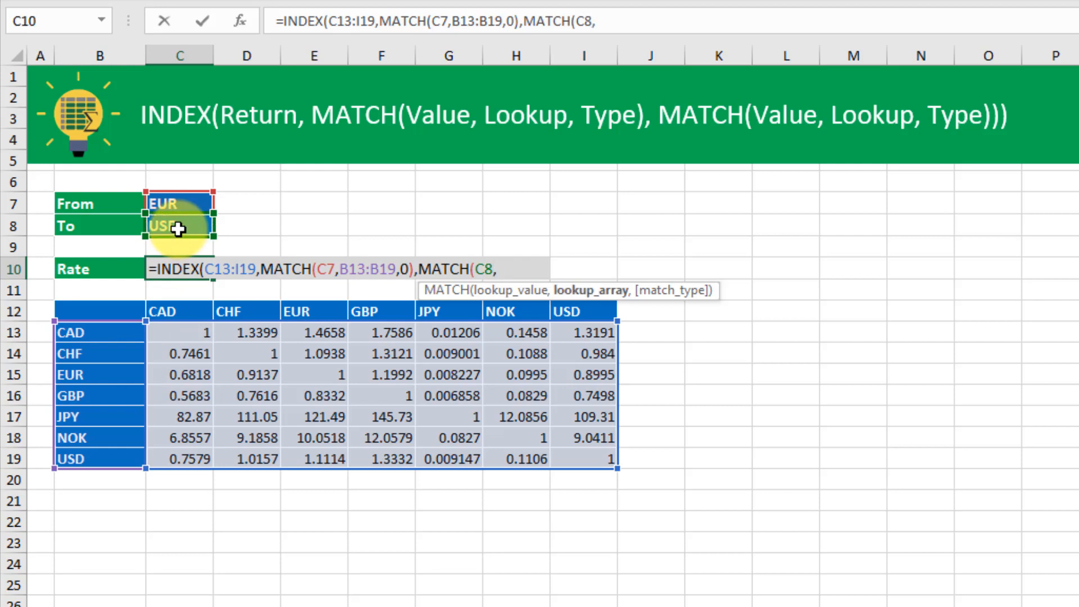
{"action": "left_click_drag", "start_coordinate": [180, 313], "coordinate": [598, 317]}
{"action": "type", "text": ","}
{"action": "key", "text": "Down"}
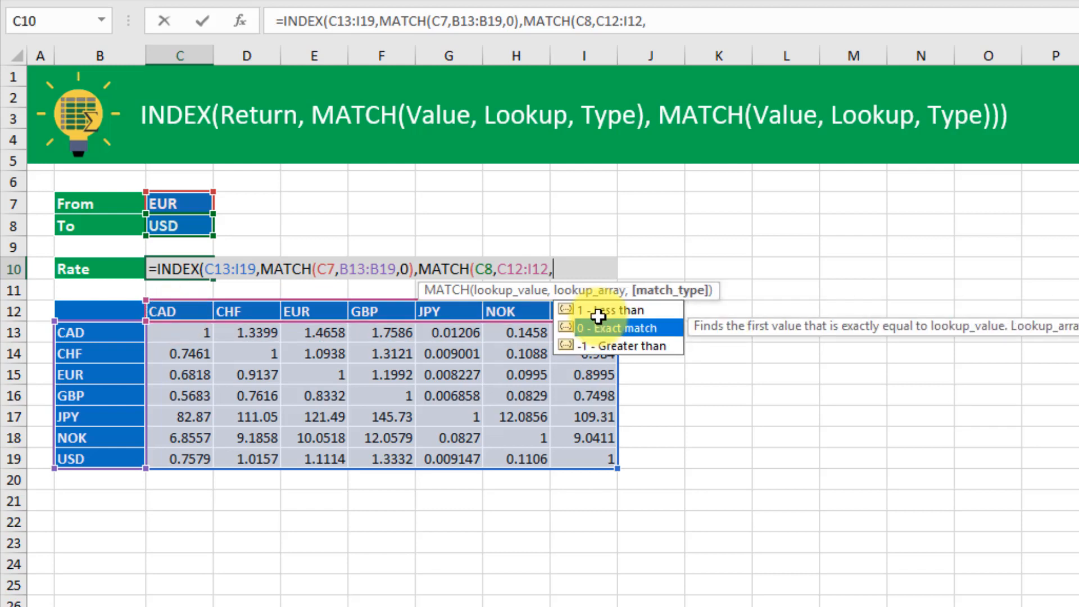
{"action": "key", "text": "Tab"}
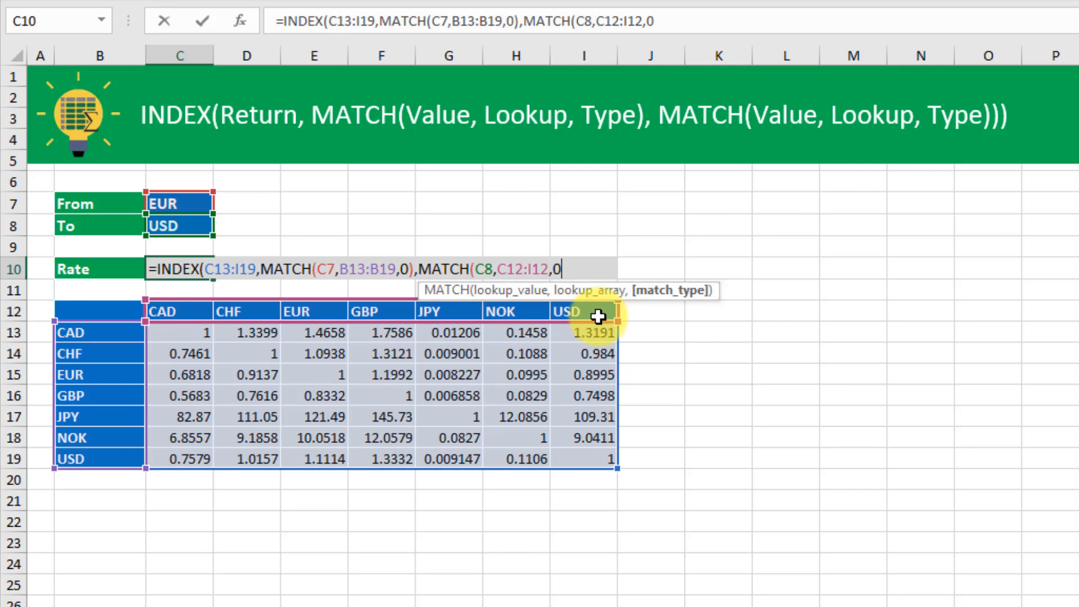
{"action": "type", "text": "))"}
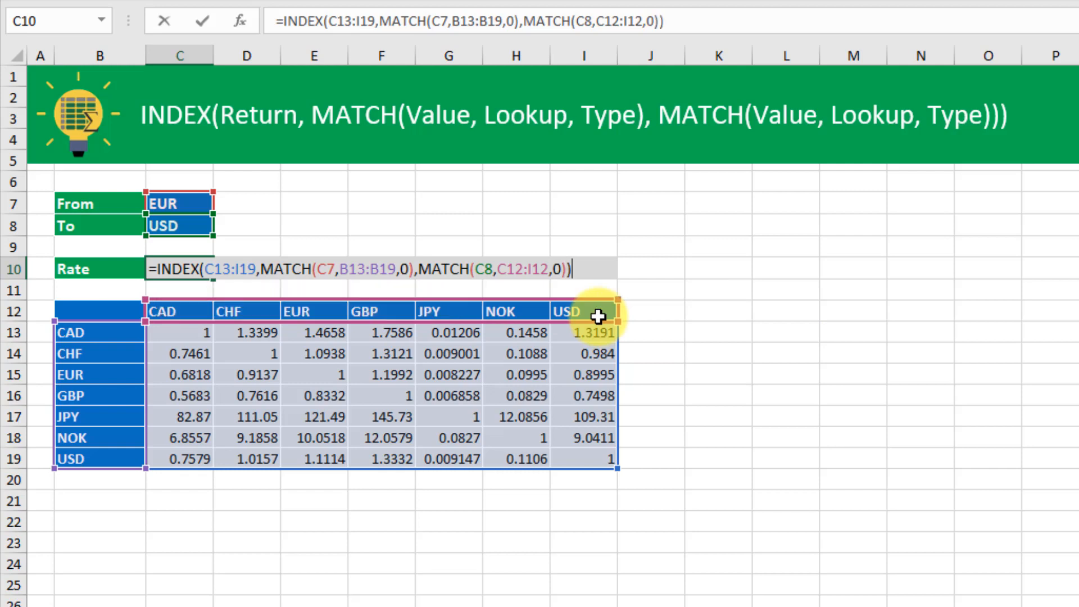
{"action": "key", "text": "Return"}
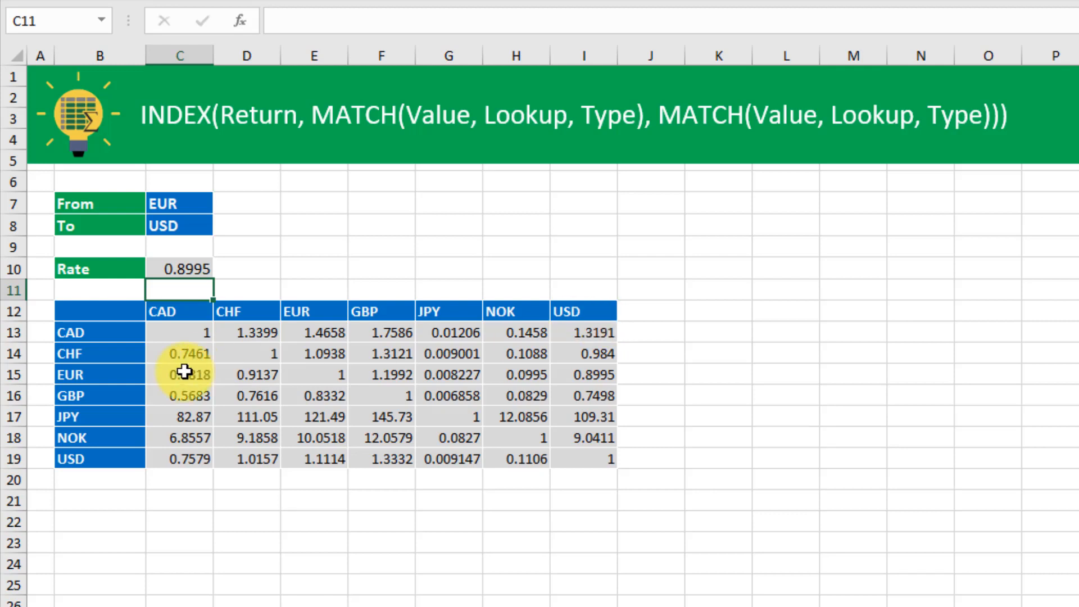
{"action": "left_click", "coordinate": [558, 377]}
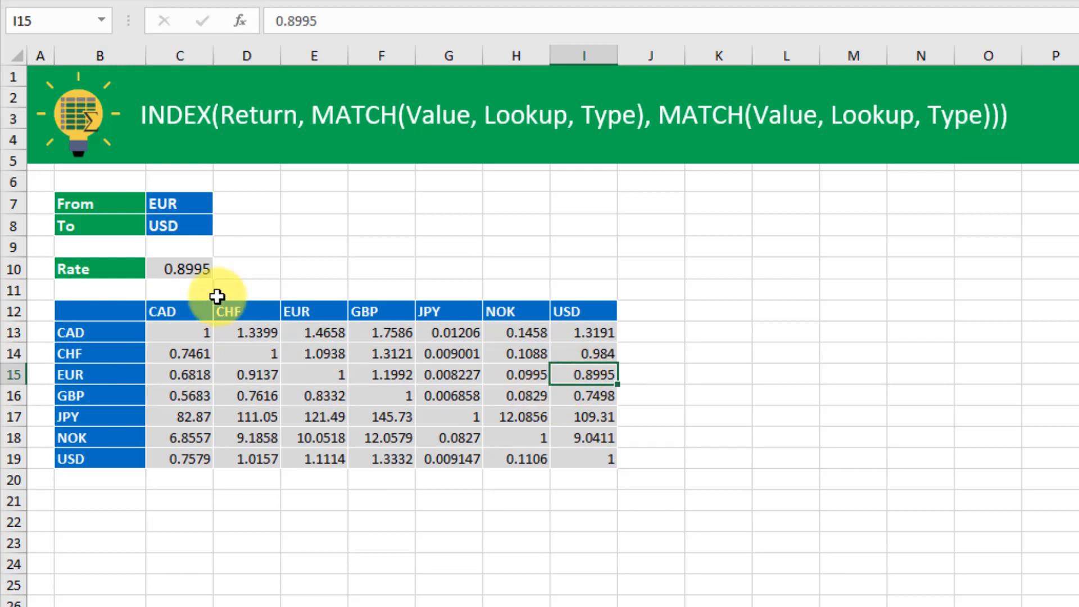
{"action": "left_click", "coordinate": [201, 268]}
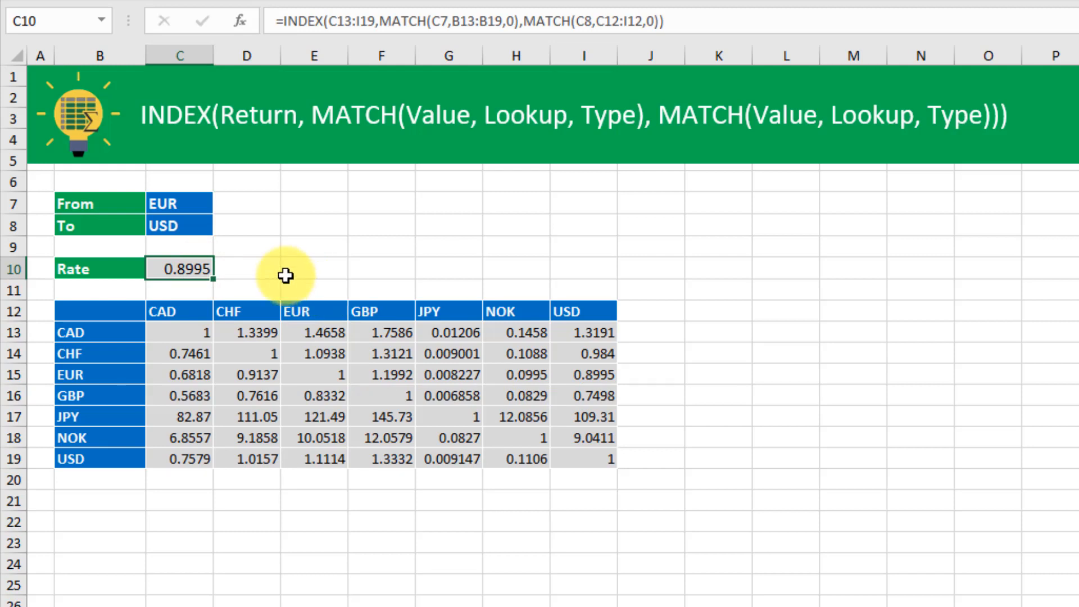
Set the From currency to JPY and the To currency to GBP.
{"action": "left_click", "coordinate": [197, 206]}
{"action": "left_click", "coordinate": [222, 203]}
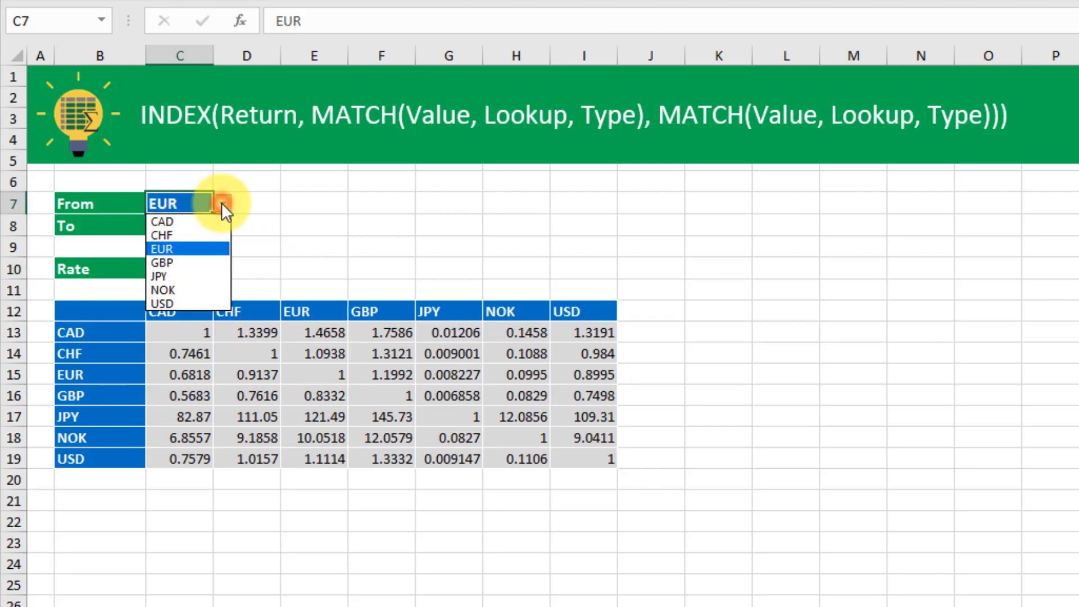
{"action": "left_click", "coordinate": [211, 276]}
{"action": "left_click", "coordinate": [189, 227]}
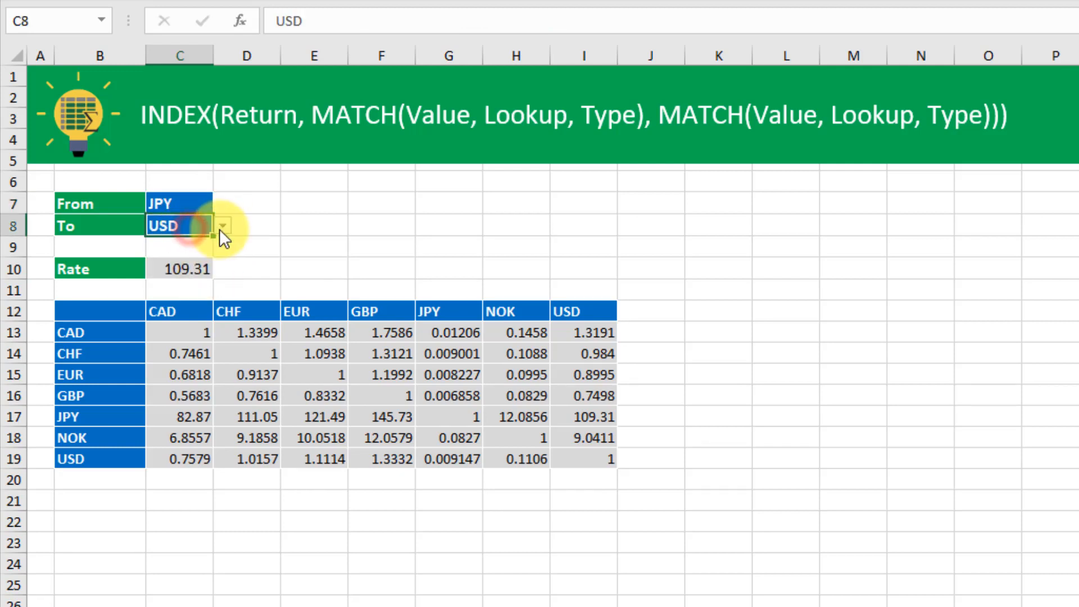
{"action": "left_click", "coordinate": [223, 226]}
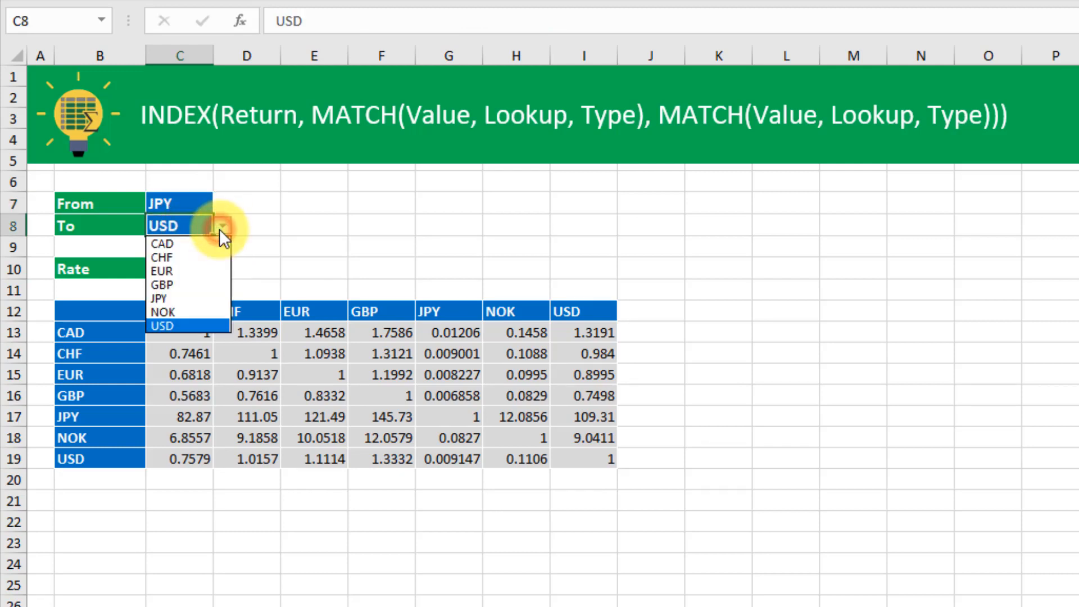
{"action": "left_click", "coordinate": [199, 279]}
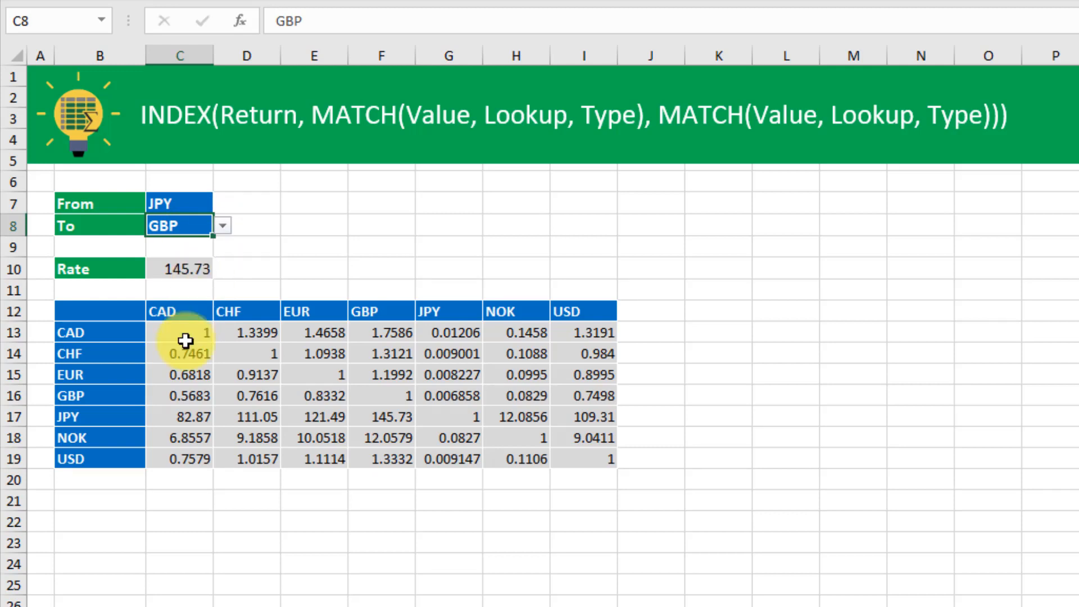
Check the looked-up rate against the cell where the JPY row meets the GBP column.
{"action": "left_click", "coordinate": [134, 416]}
{"action": "left_click_drag", "start_coordinate": [144, 412], "coordinate": [376, 418]}
{"action": "left_click", "coordinate": [355, 419]}
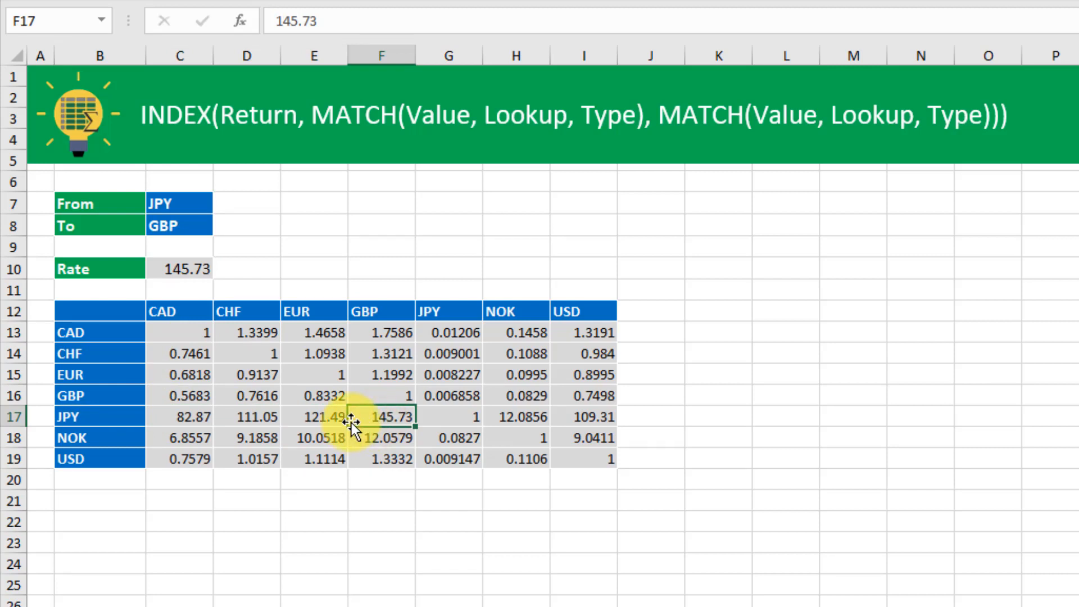
Review the two-way formula in C10 alongside the row and column header ranges it matches.
{"action": "left_click", "coordinate": [167, 270]}
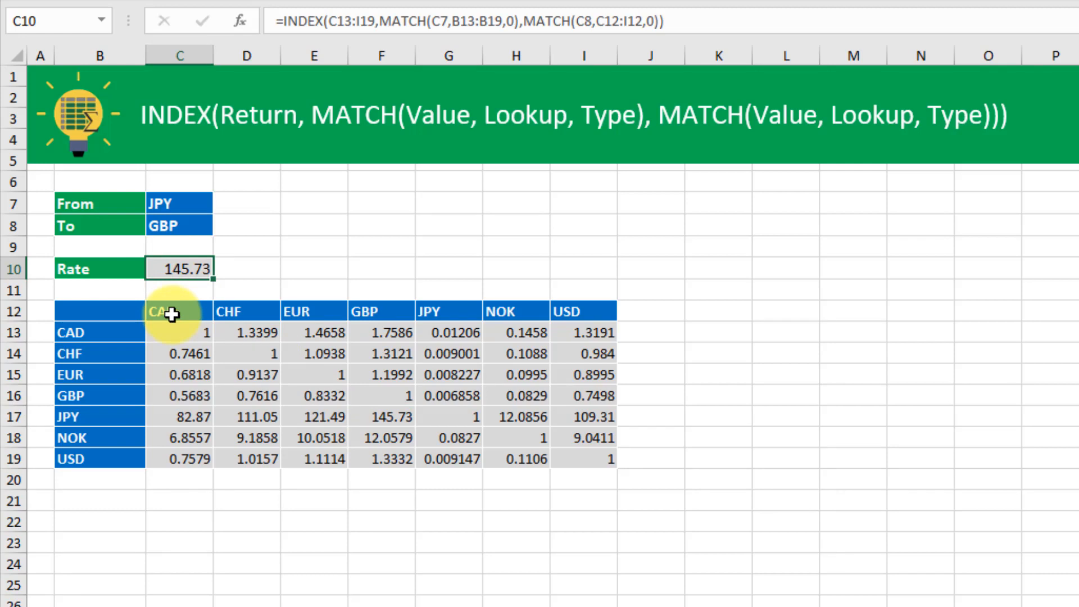
{"action": "left_click_drag", "start_coordinate": [108, 333], "coordinate": [104, 455]}
{"action": "left_click_drag", "start_coordinate": [186, 315], "coordinate": [520, 314]}
{"action": "left_click_drag", "start_coordinate": [606, 317], "coordinate": [606, 316]}
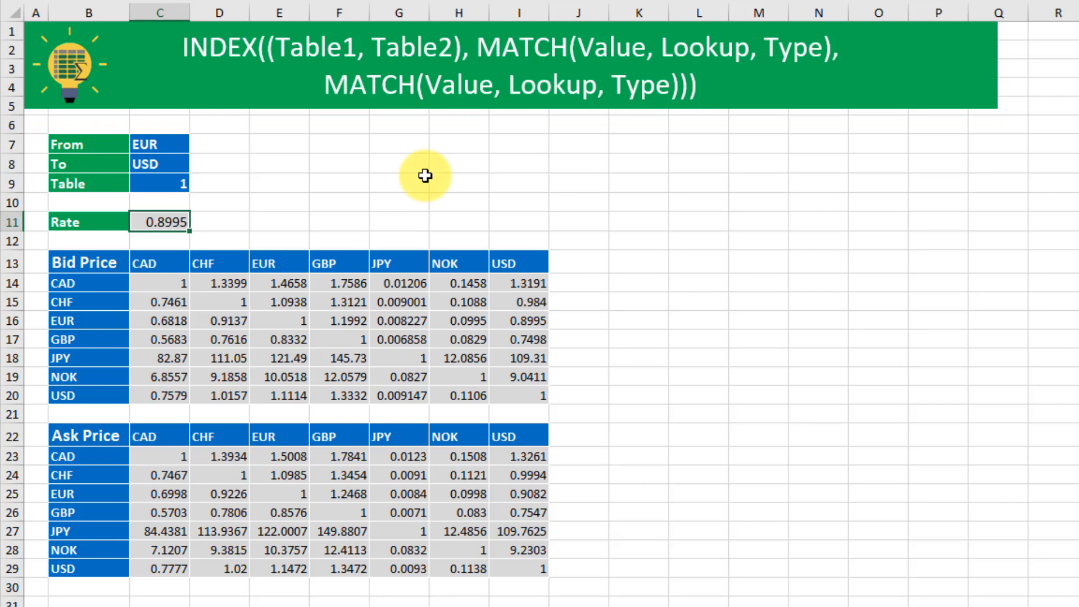
Examine the Bid Price headers, the Rate cell, the Ask Price rates and the Table selector on the two-table sheet.
{"action": "left_click_drag", "start_coordinate": [110, 284], "coordinate": [107, 396]}
{"action": "left_click_drag", "start_coordinate": [164, 262], "coordinate": [498, 267]}
{"action": "left_click", "coordinate": [167, 220]}
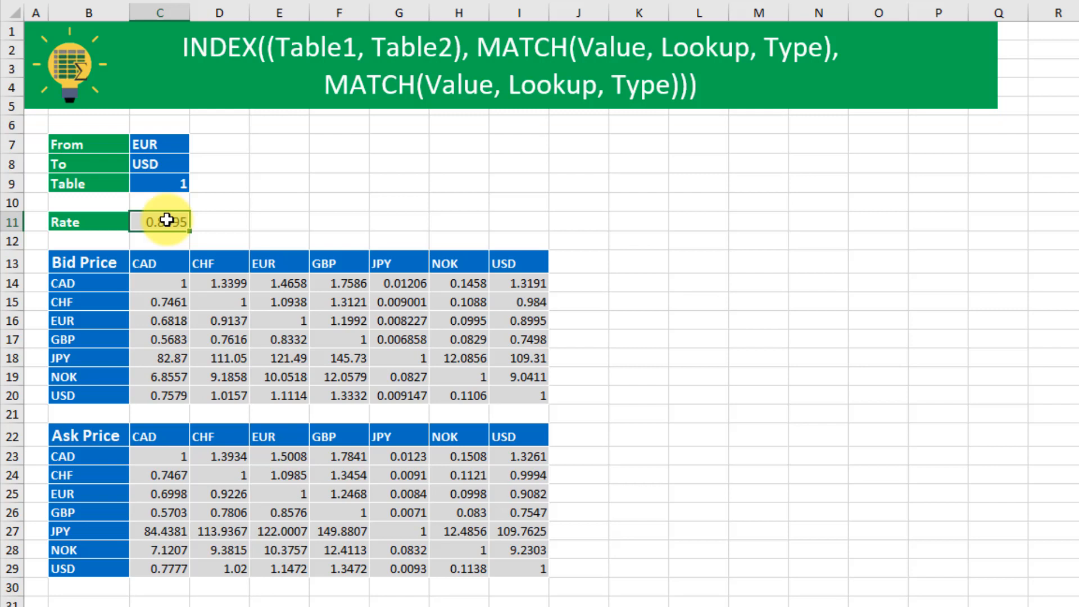
{"action": "left_click", "coordinate": [158, 454]}
{"action": "left_click_drag", "start_coordinate": [288, 467], "coordinate": [505, 568]}
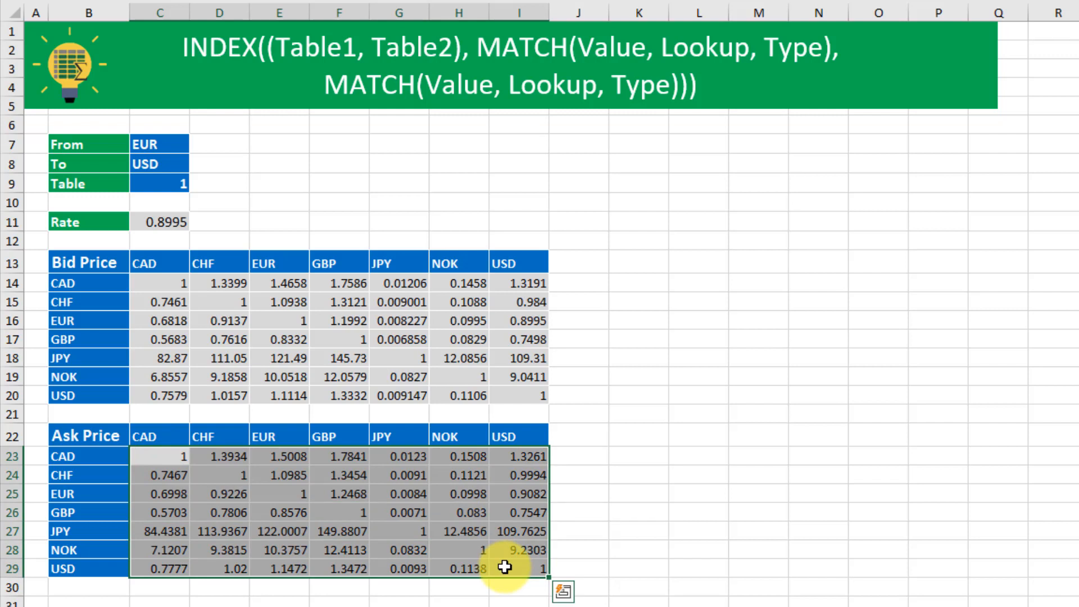
{"action": "left_click", "coordinate": [168, 183]}
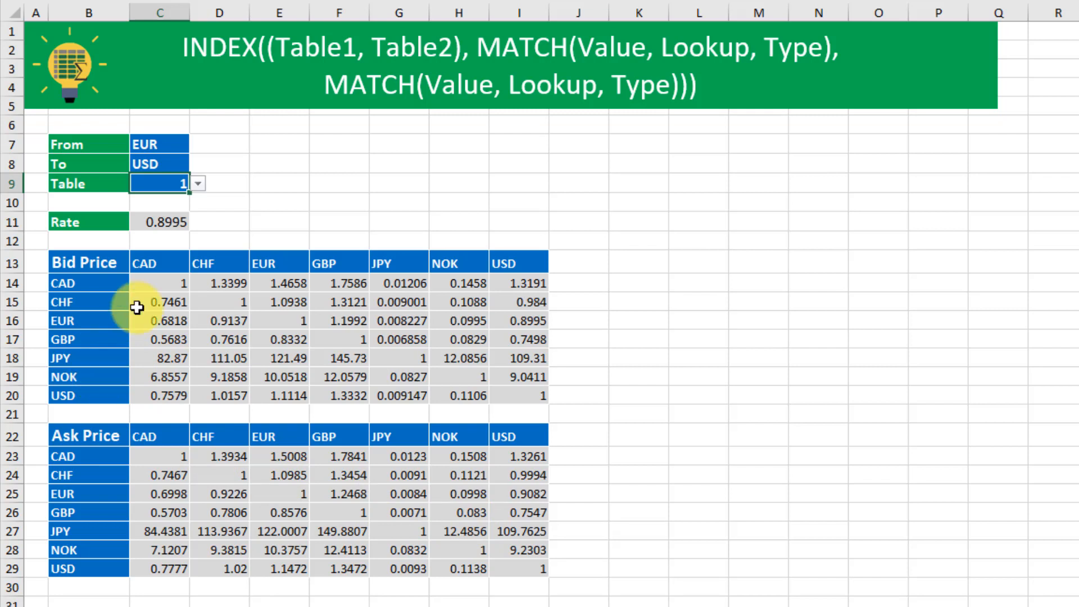
Replace the INDEX array in the Rate formula in C11 with both rate tables as one bracketed reference, (C14:I20,C23:I29).
{"action": "left_click", "coordinate": [160, 221]}
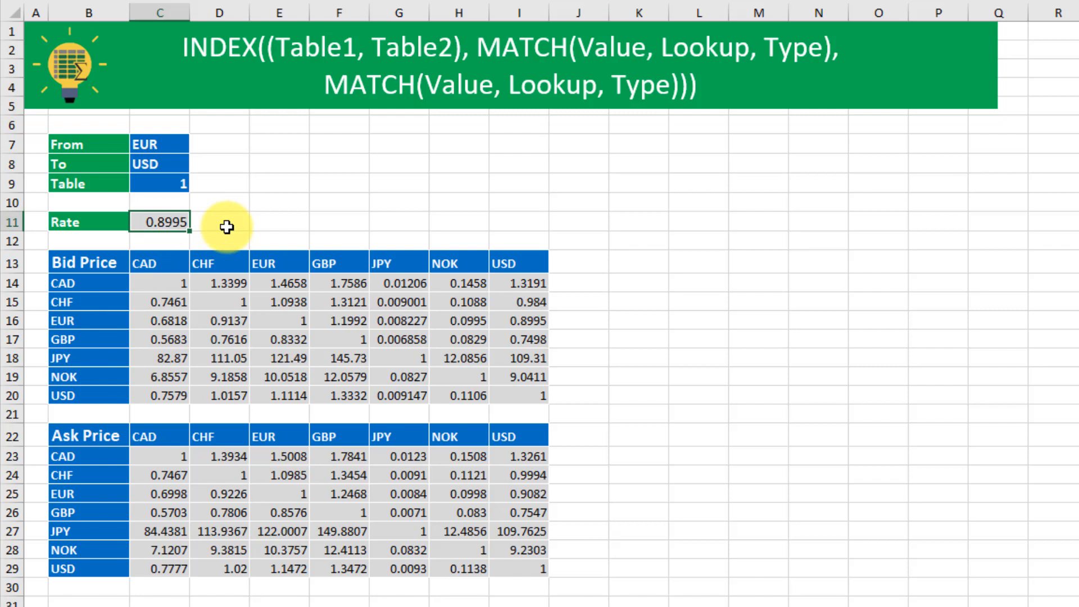
{"action": "key", "text": "F2"}
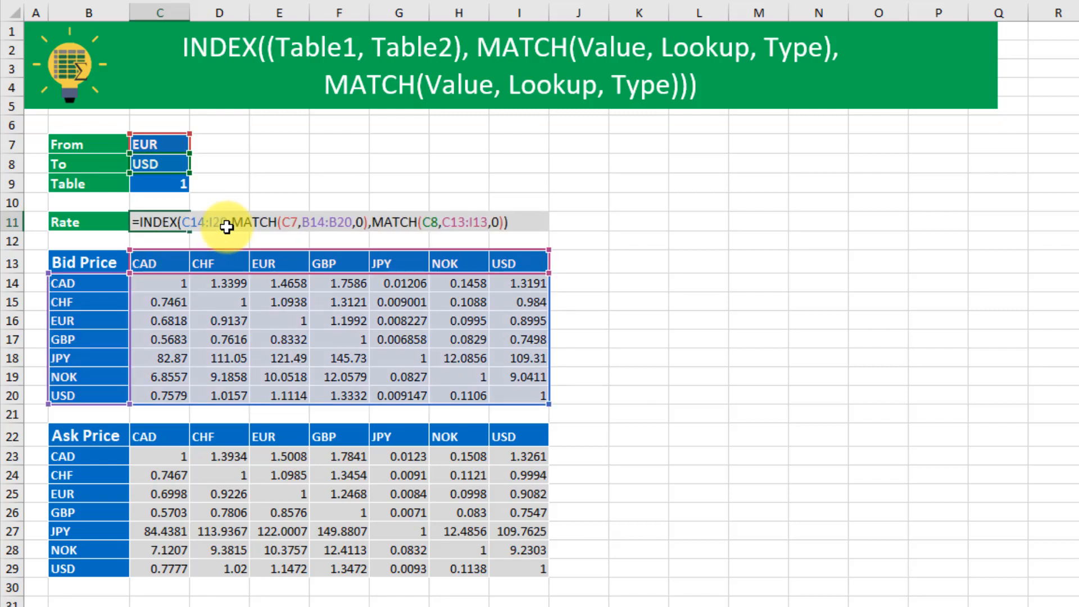
{"action": "left_click", "coordinate": [185, 223]}
{"action": "left_click_drag", "start_coordinate": [224, 222], "coordinate": [228, 218]}
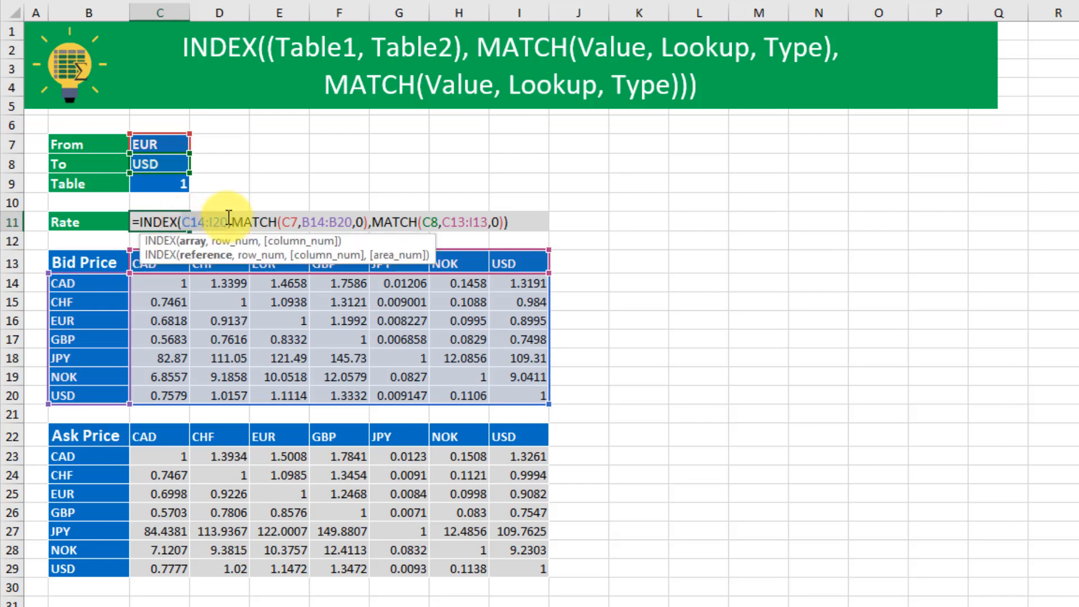
{"action": "type", "text": "("}
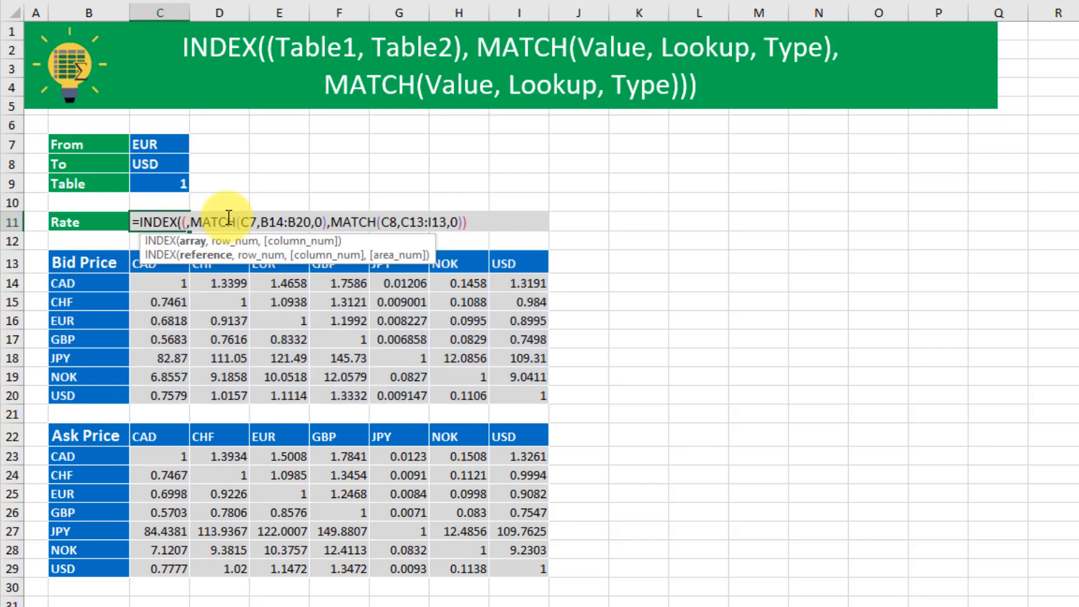
{"action": "left_click_drag", "start_coordinate": [158, 281], "coordinate": [510, 387]}
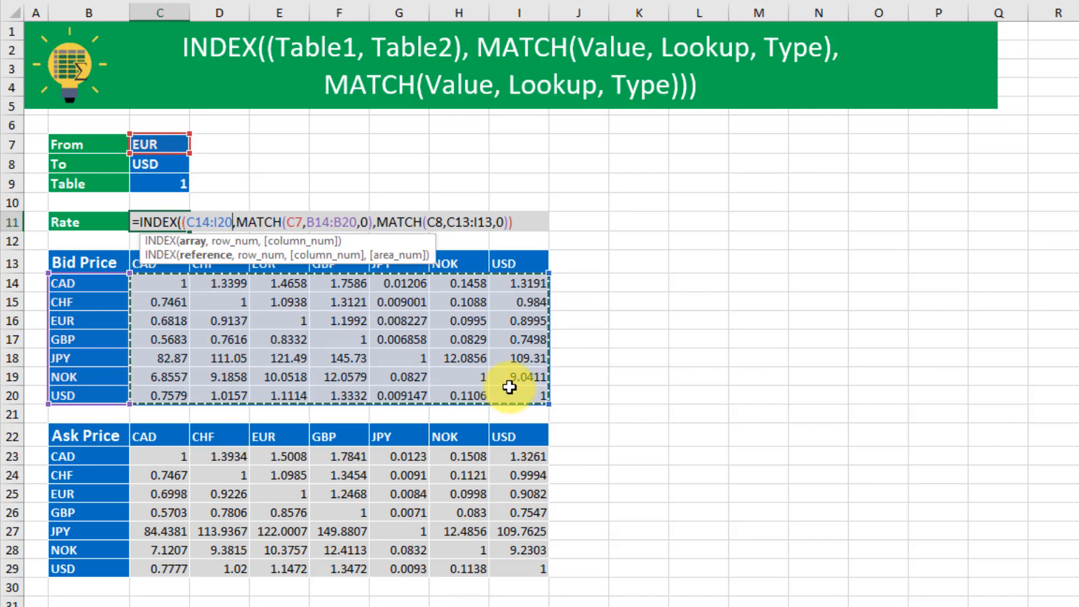
{"action": "type", "text": ","}
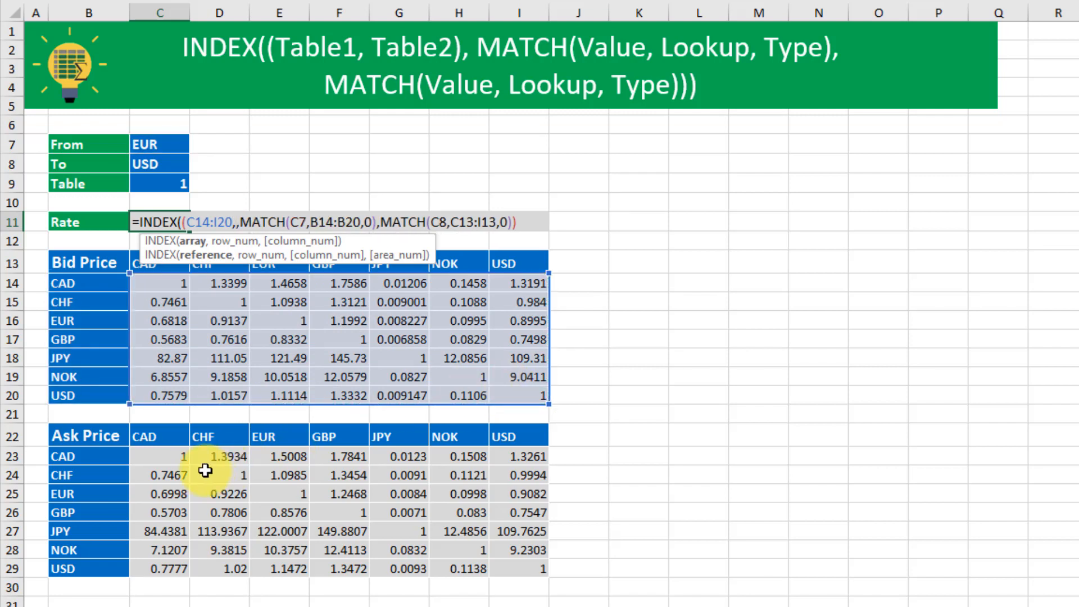
{"action": "left_click_drag", "start_coordinate": [172, 457], "coordinate": [510, 563]}
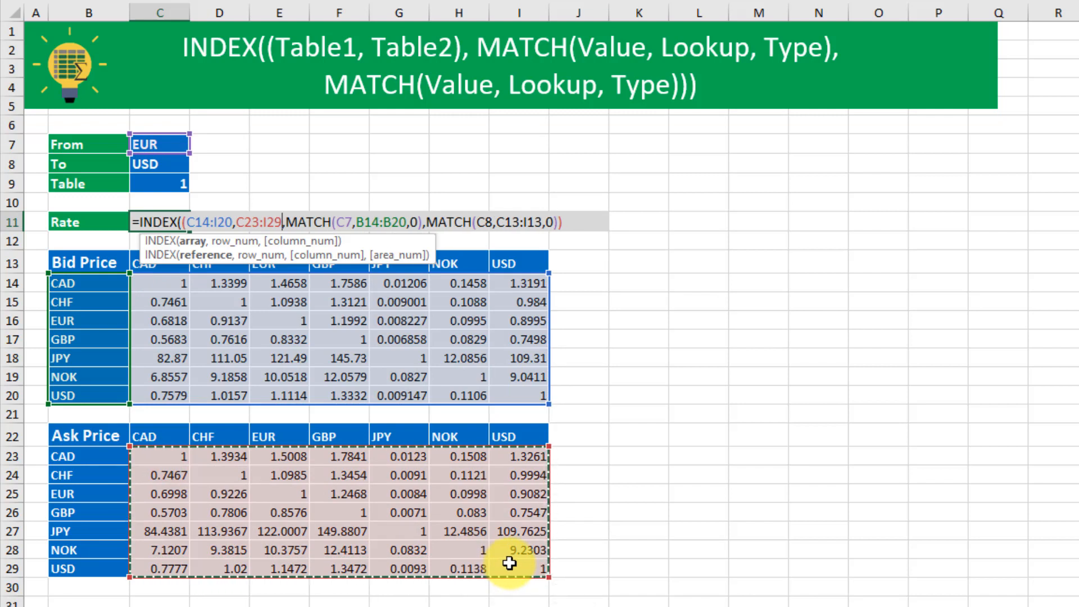
{"action": "type", "text": ")"}
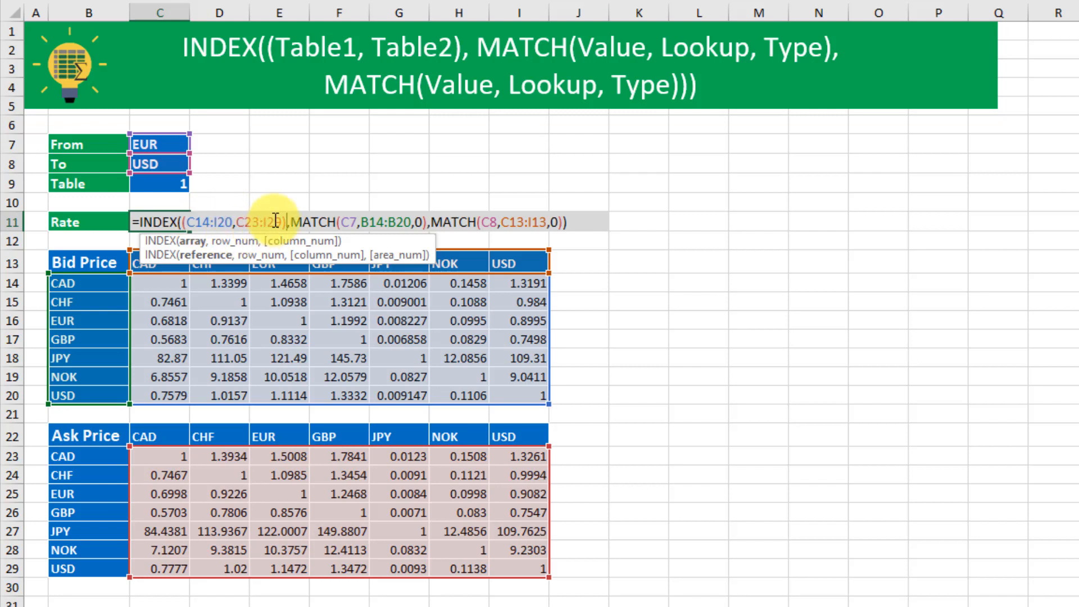
Add the Table selector C9 as the INDEX area number at the end of the Rate formula and commit it.
{"action": "left_click", "coordinate": [563, 222]}
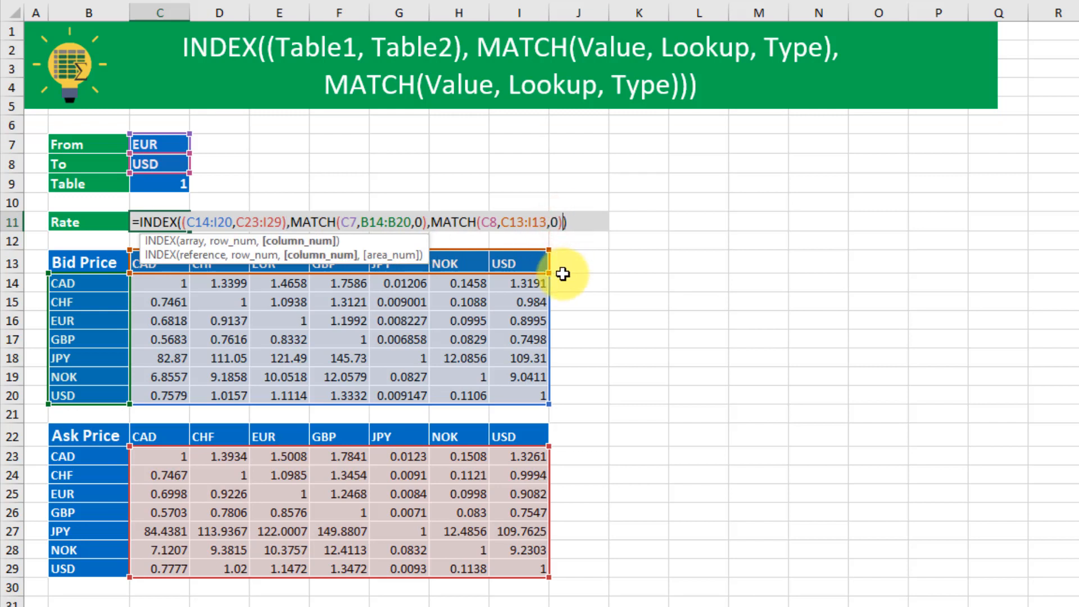
{"action": "type", "text": ","}
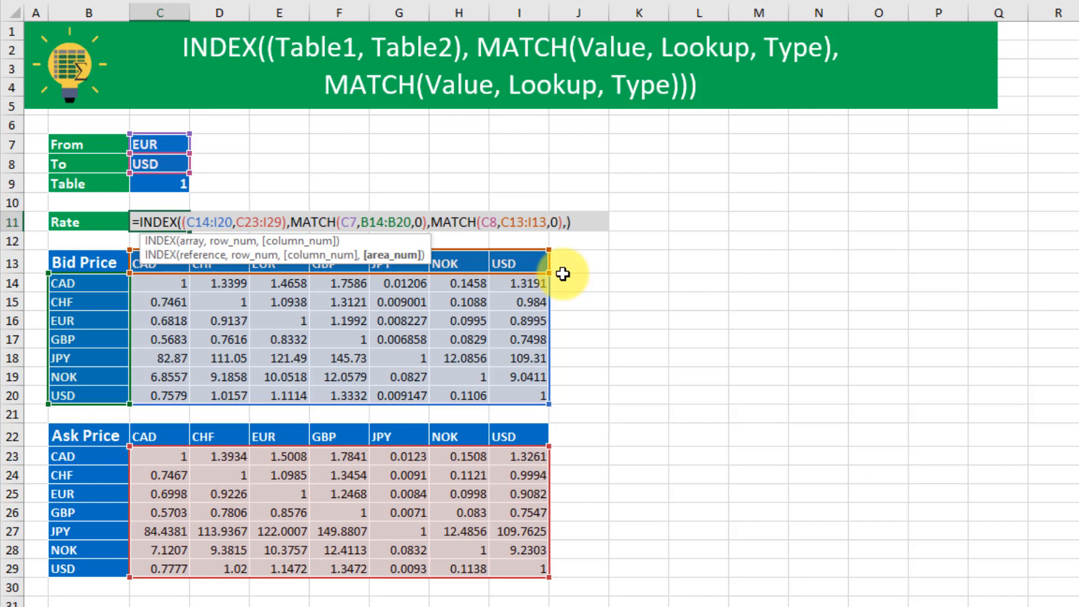
{"action": "left_click", "coordinate": [164, 182]}
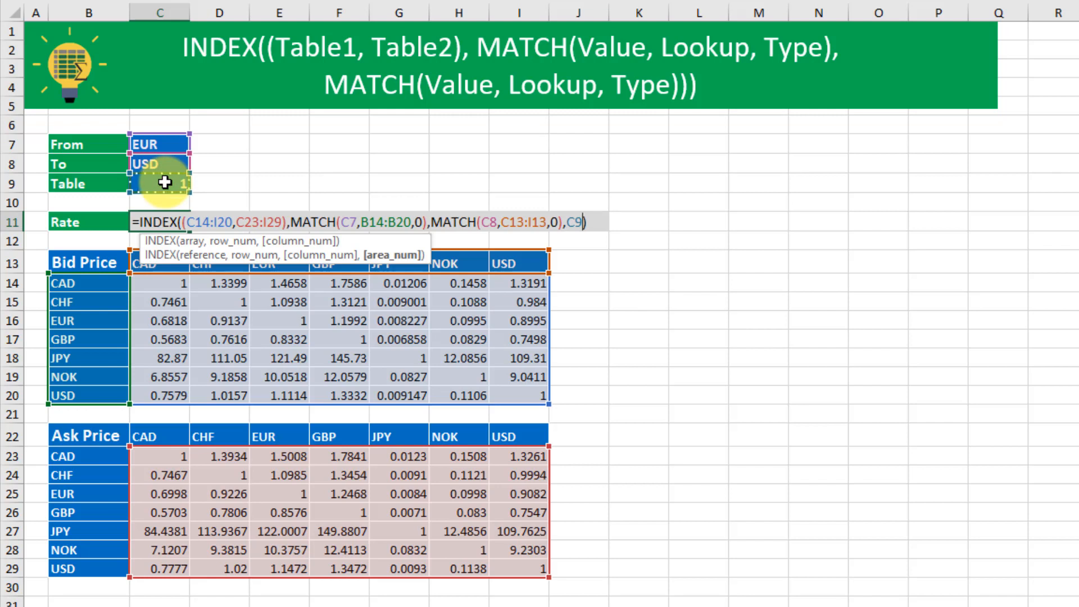
{"action": "key", "text": "Return"}
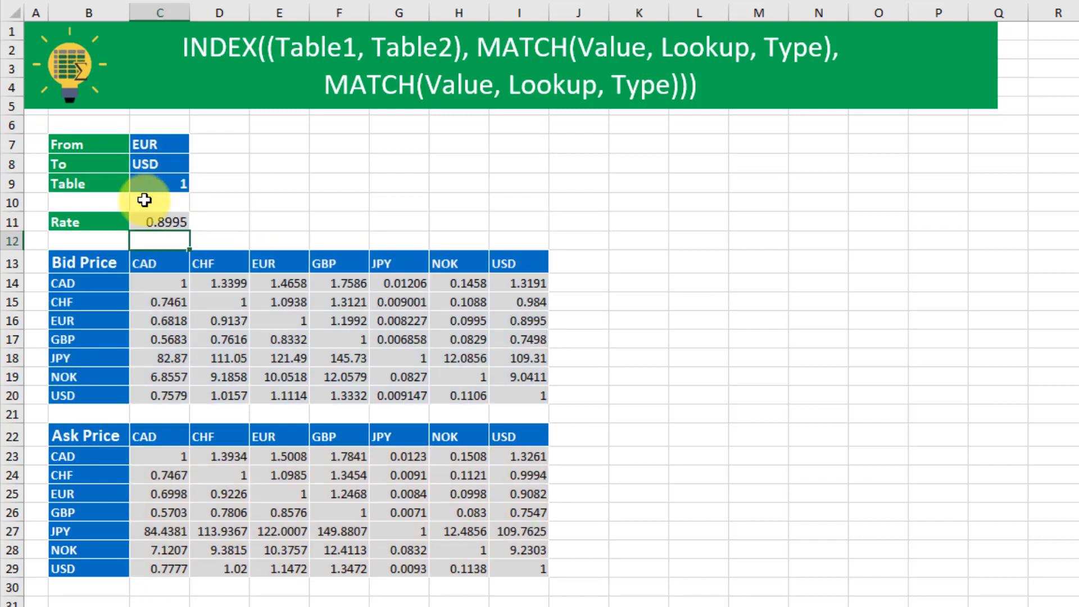
Check the looked-up rate for Table 1 against the Bid Price cell where the EUR row meets the USD column.
{"action": "left_click", "coordinate": [153, 184]}
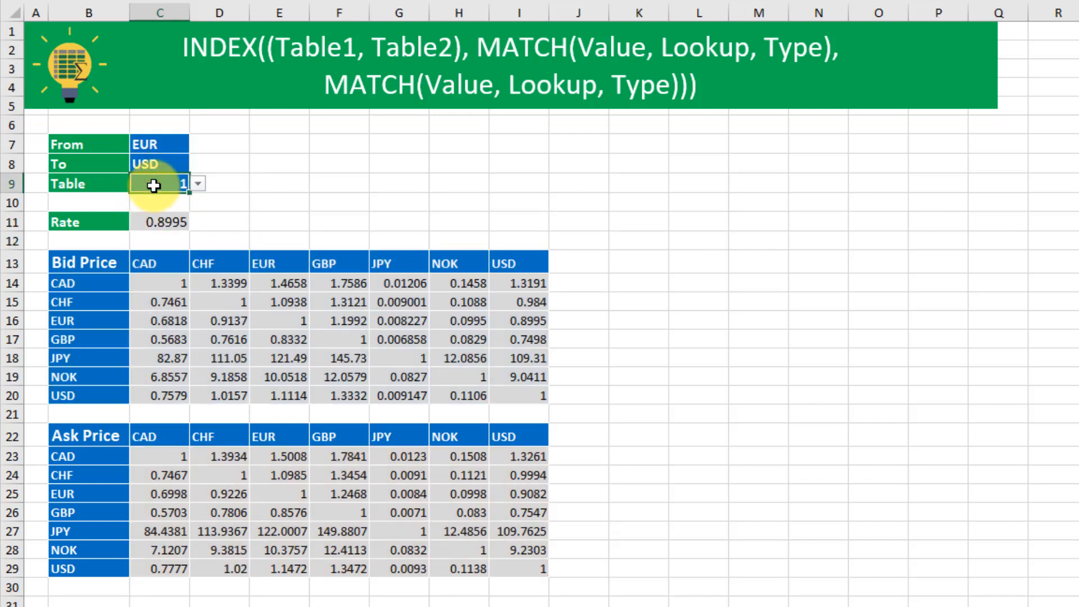
{"action": "left_click", "coordinate": [149, 224]}
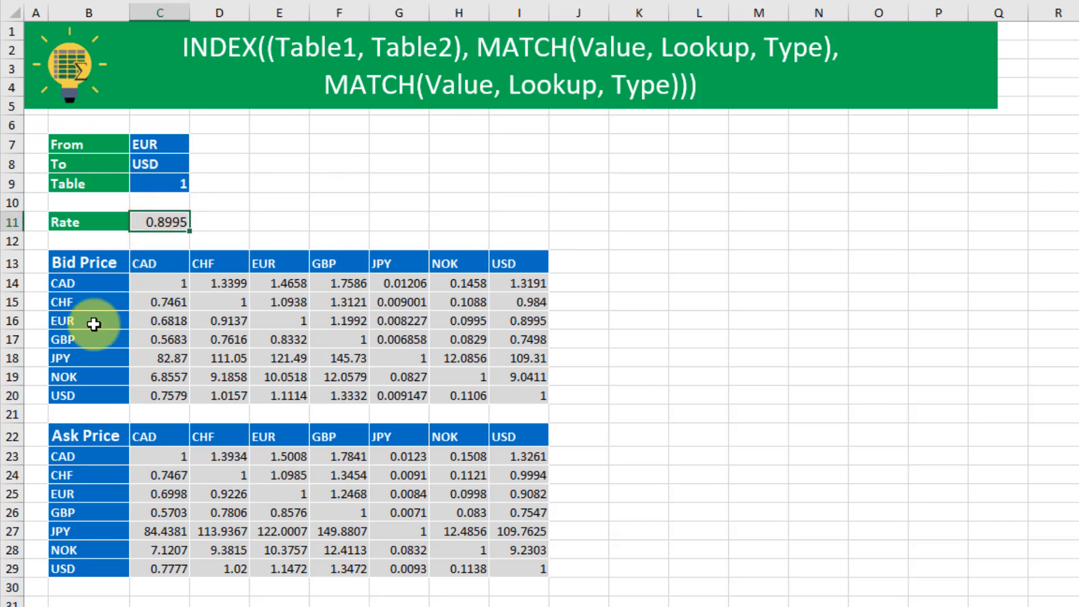
{"action": "left_click", "coordinate": [506, 317]}
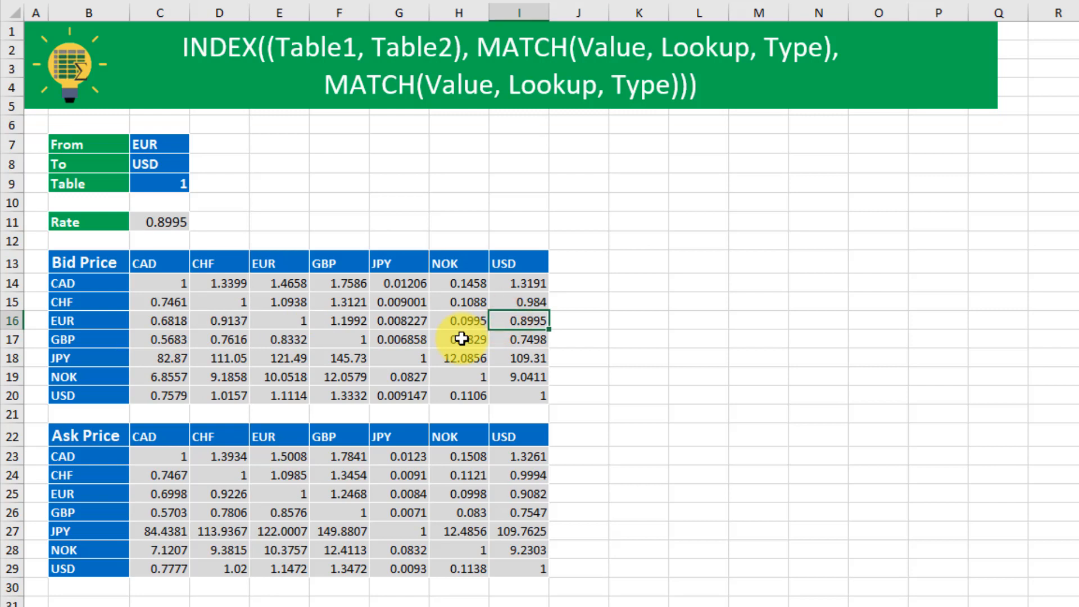
Set the Table selector to 2 and compare the rate with the EUR to USD cell in the Ask Price table.
{"action": "left_click", "coordinate": [153, 185]}
{"action": "left_click", "coordinate": [198, 185]}
{"action": "left_click", "coordinate": [175, 205]}
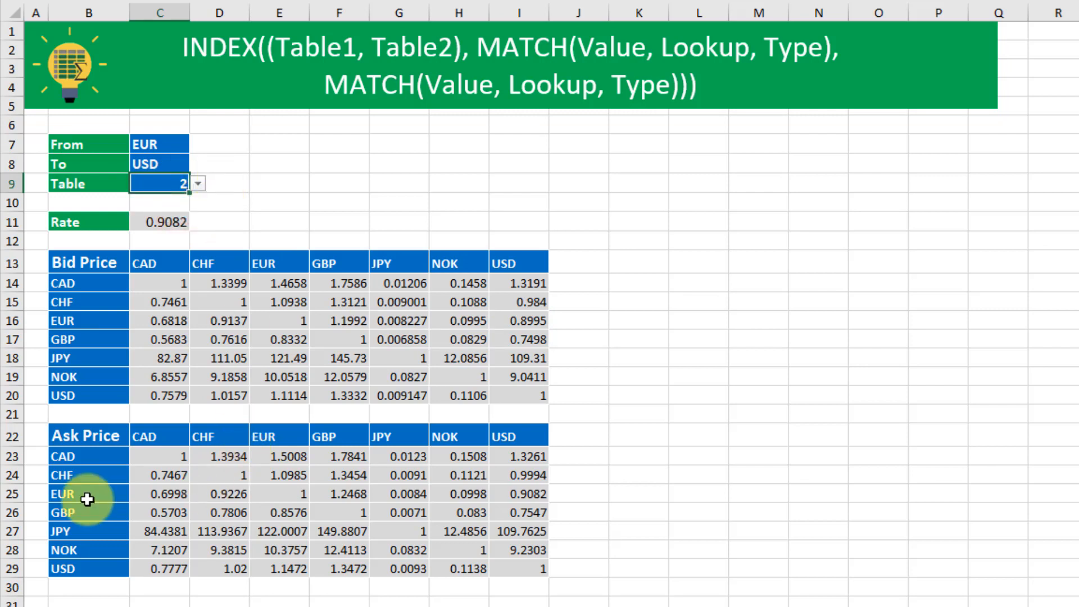
{"action": "left_click", "coordinate": [511, 495]}
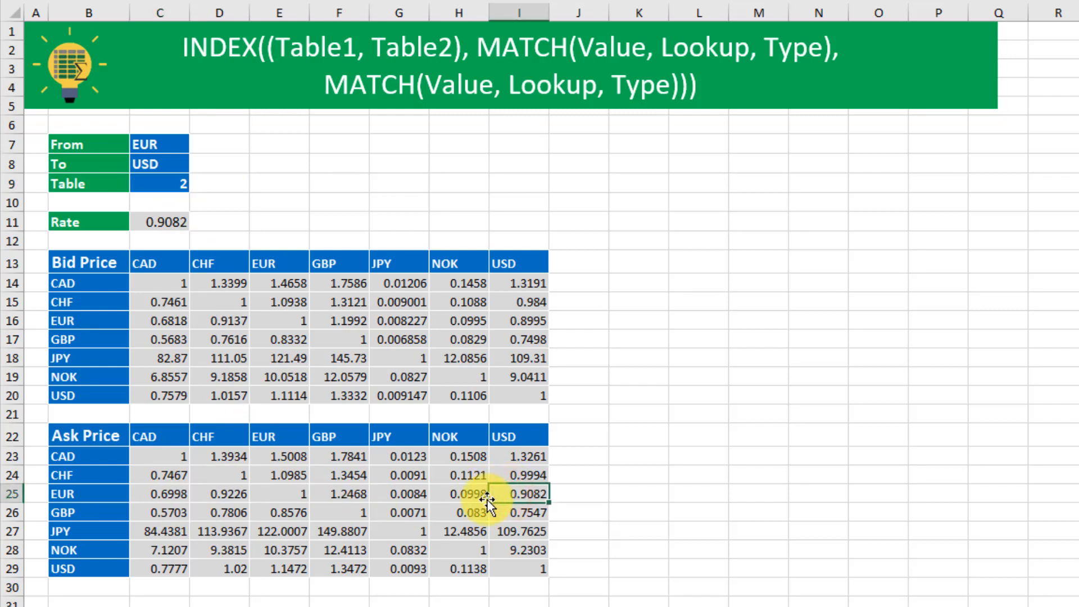
Review the Rate cell alongside the Bid Price row headers, column headers and rates, and the Ask Price rates.
{"action": "left_click", "coordinate": [136, 216]}
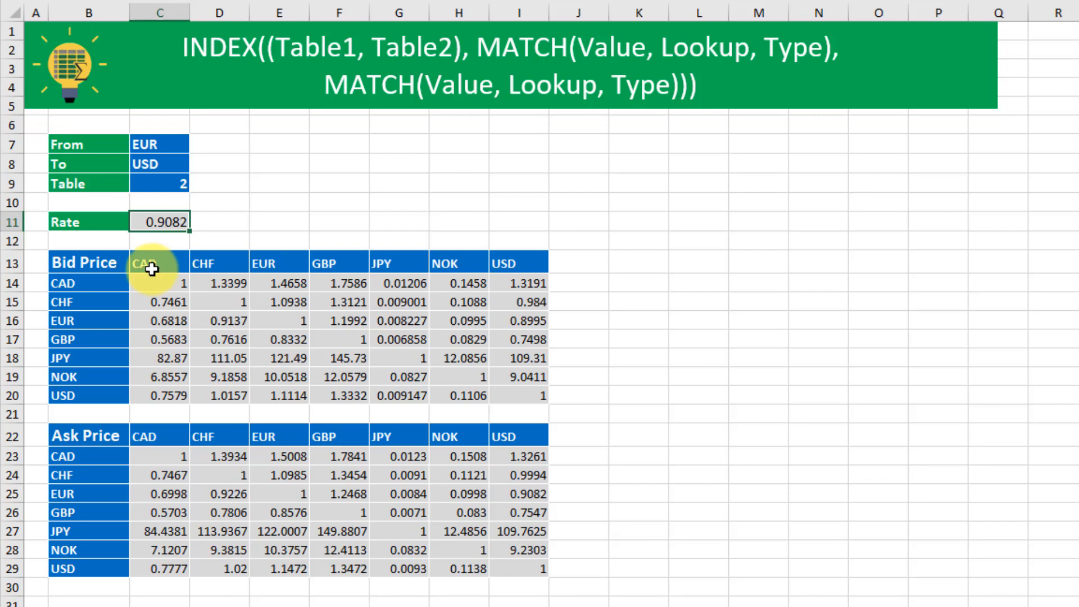
{"action": "left_click_drag", "start_coordinate": [97, 282], "coordinate": [93, 395]}
{"action": "left_click_drag", "start_coordinate": [160, 264], "coordinate": [520, 263]}
{"action": "left_click_drag", "start_coordinate": [163, 284], "coordinate": [509, 396]}
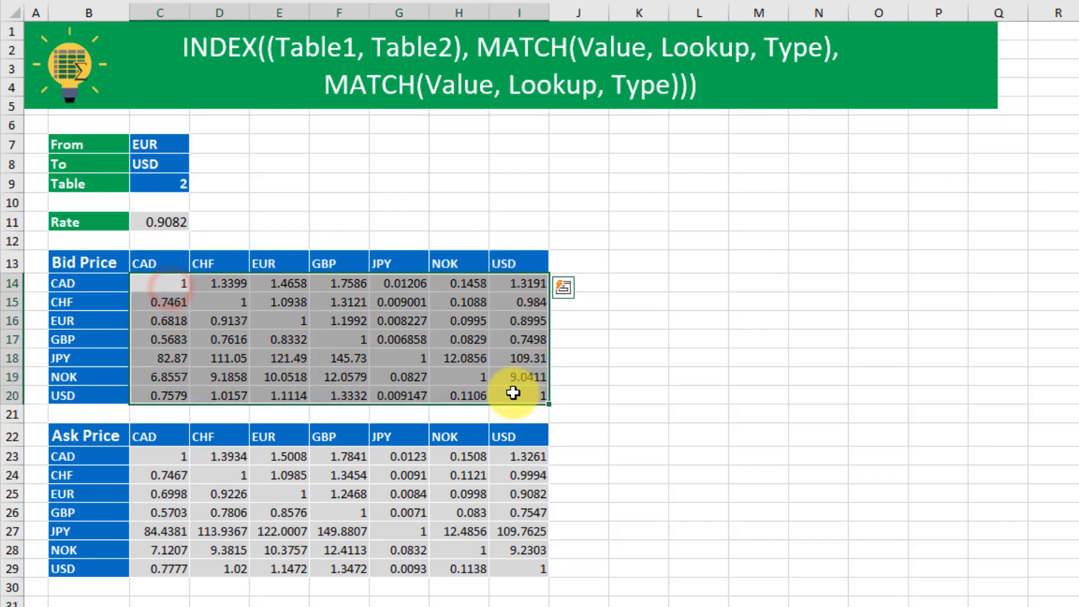
{"action": "left_click_drag", "start_coordinate": [159, 463], "coordinate": [532, 565]}
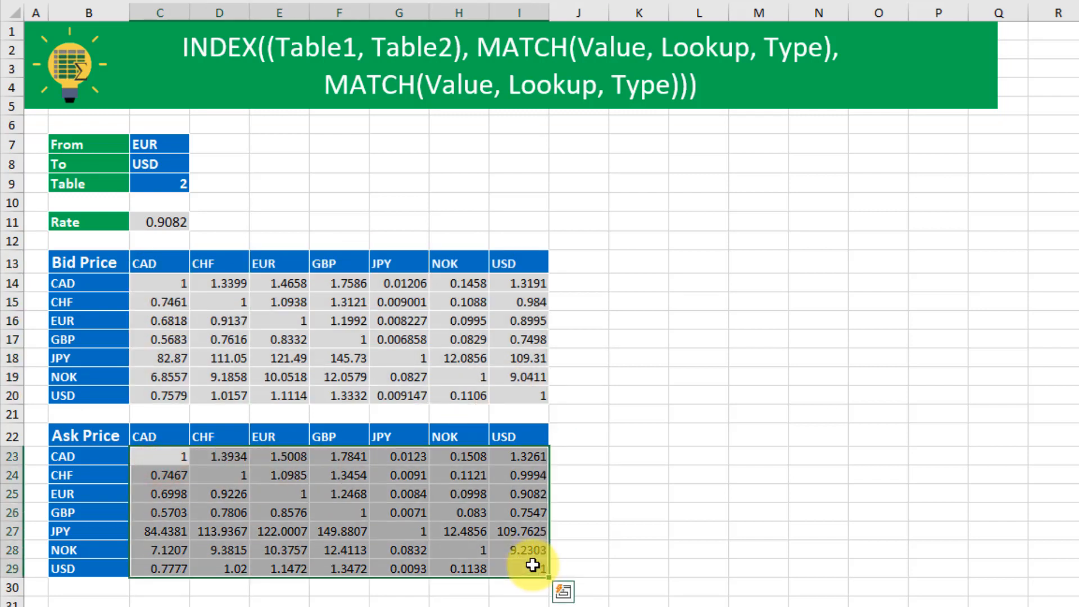